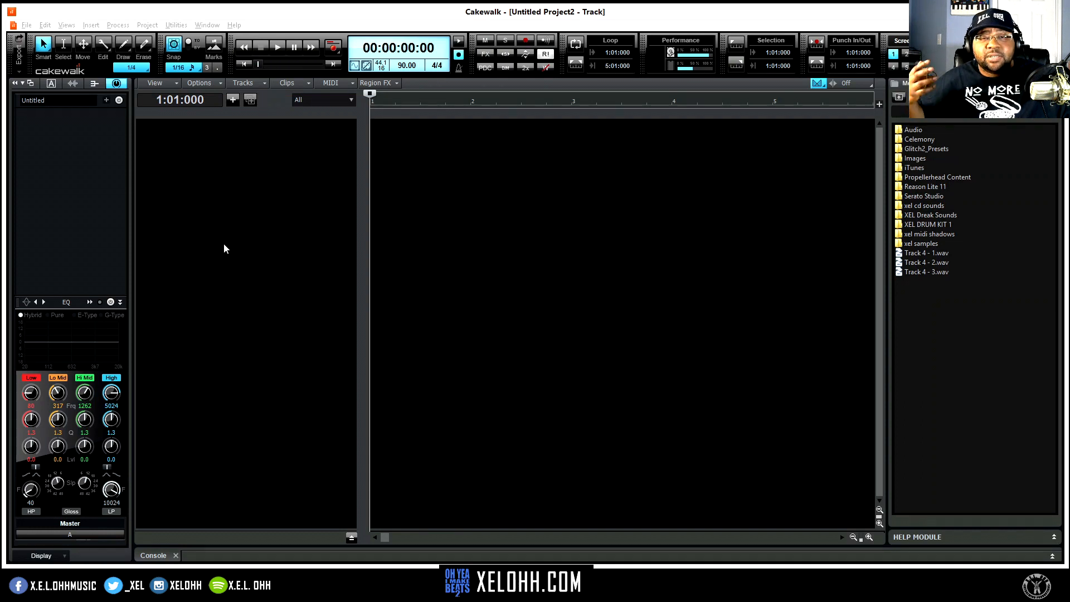
Insert a track from the "XEL 808 in tune 1" track template into the empty project
right_click(242, 220)
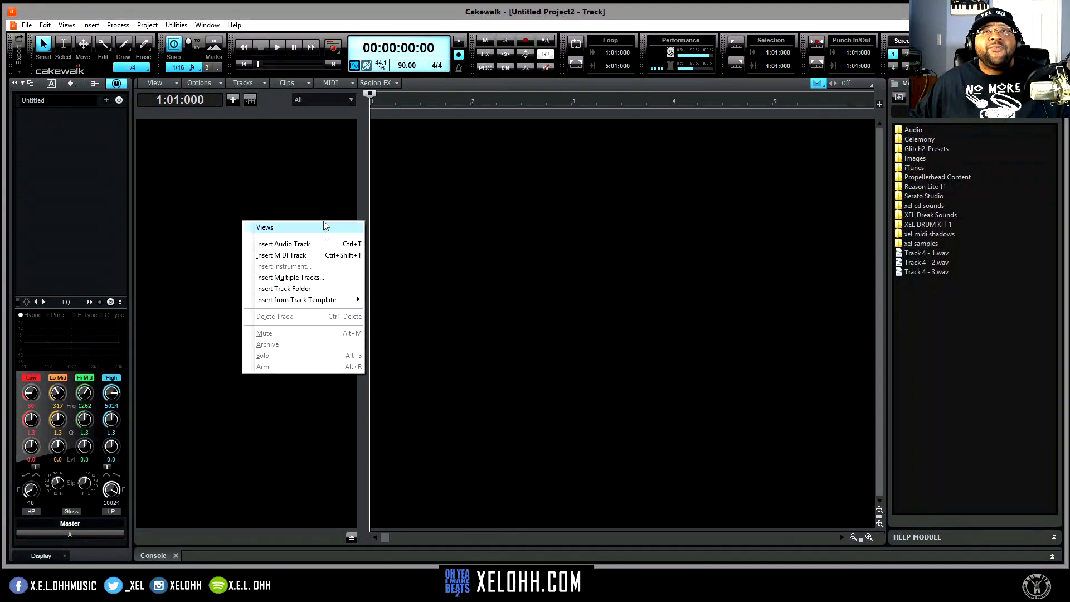
right_click(185, 174)
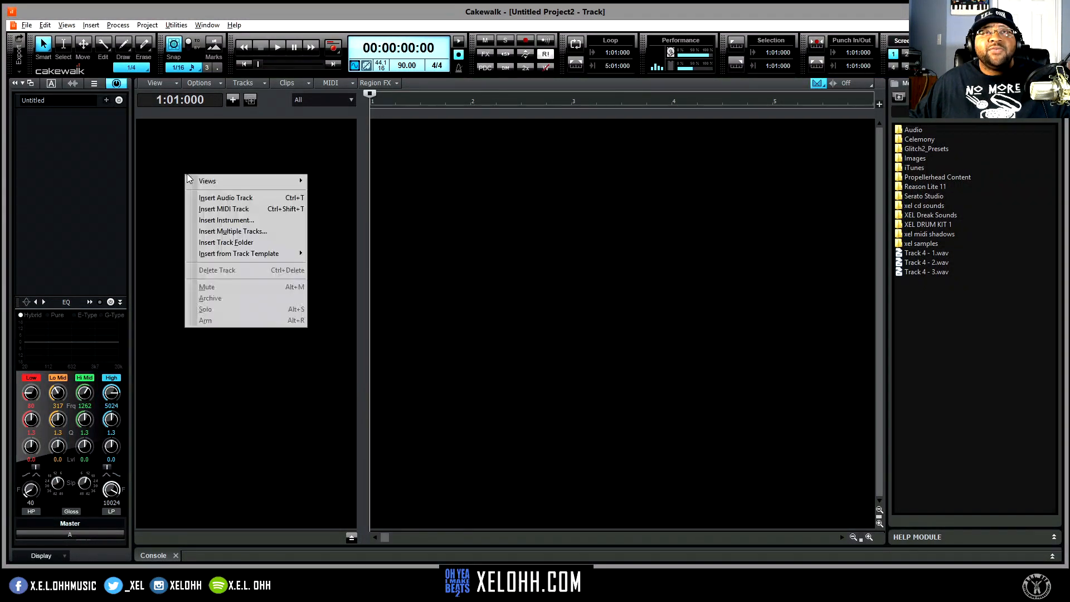
mouse_move(268, 255)
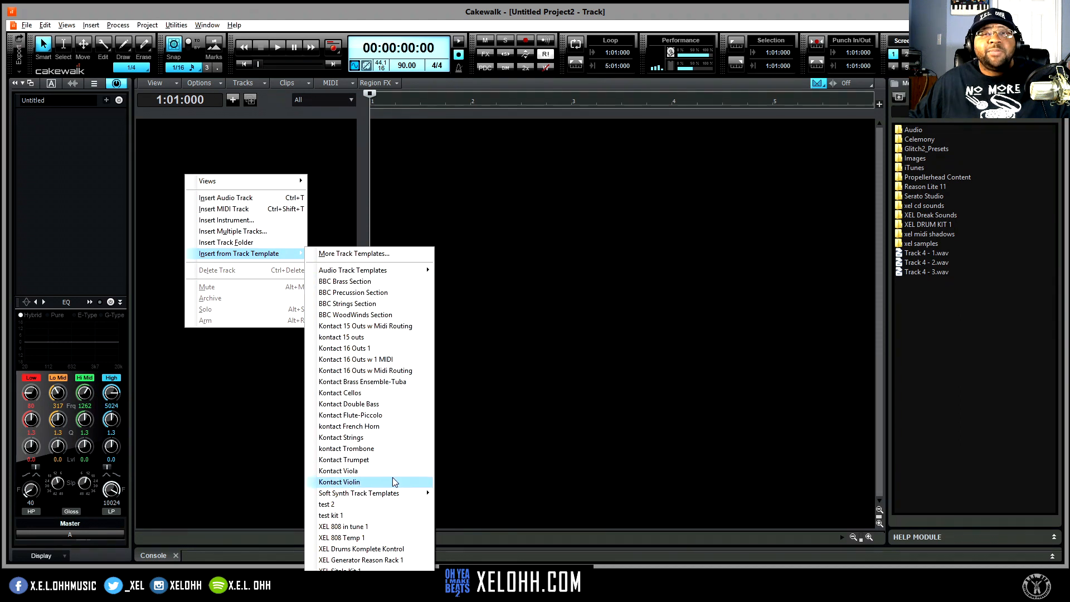
left_click(358, 527)
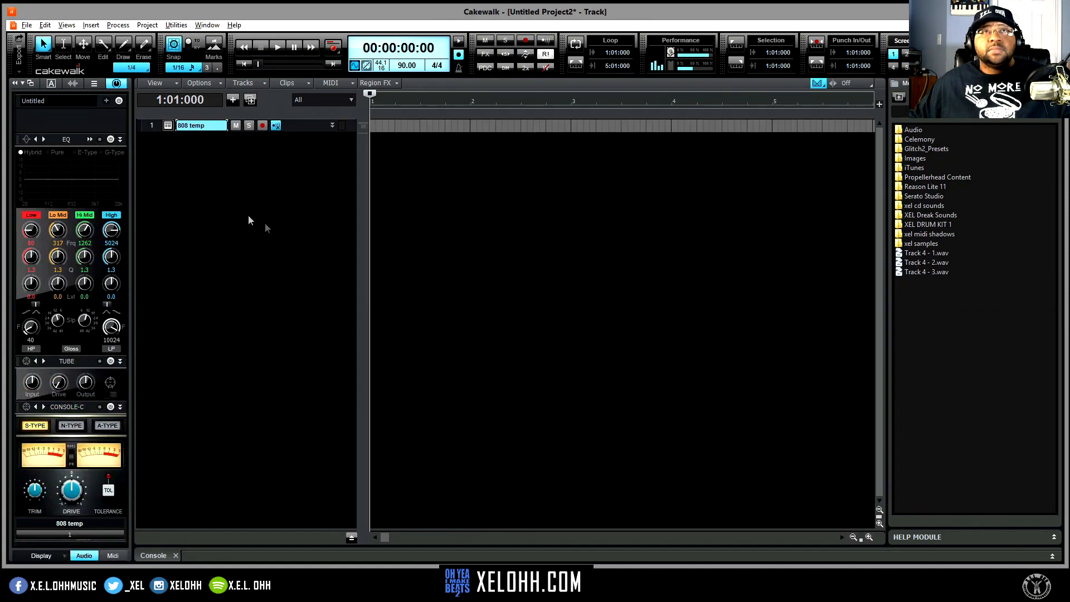
Expand the 808 temp track to show its controls and check its GTune tuner effect
left_click_drag(296, 132, 298, 214)
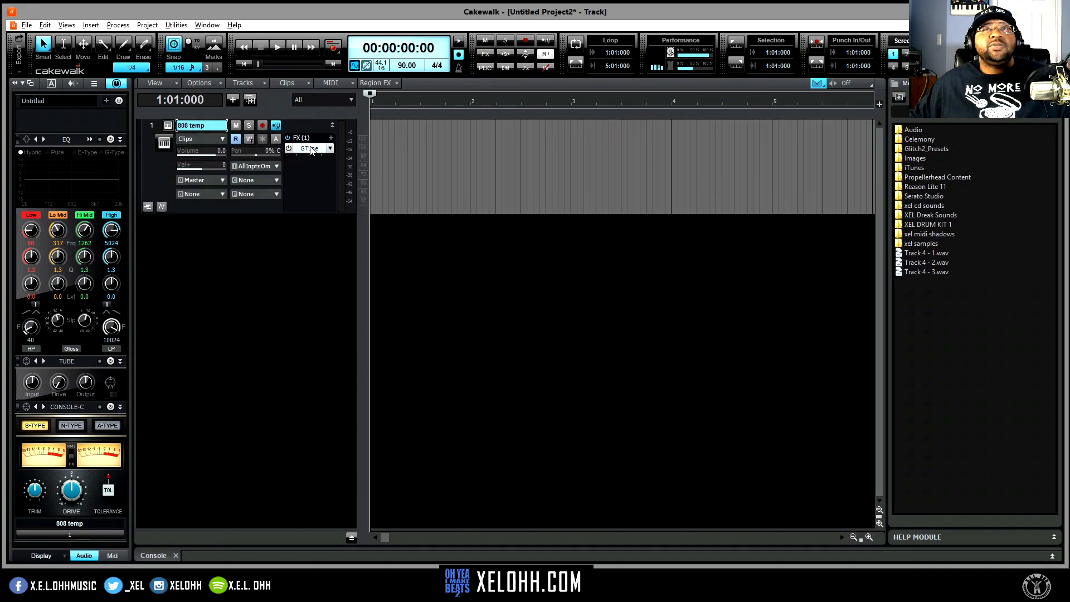
double_click(310, 148)
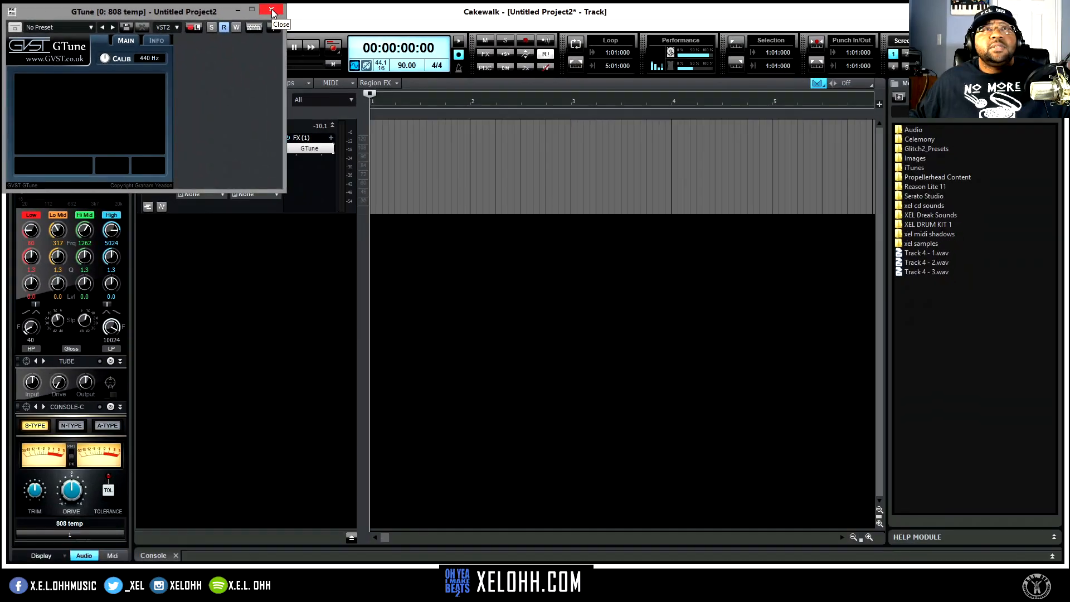
left_click(654, 6)
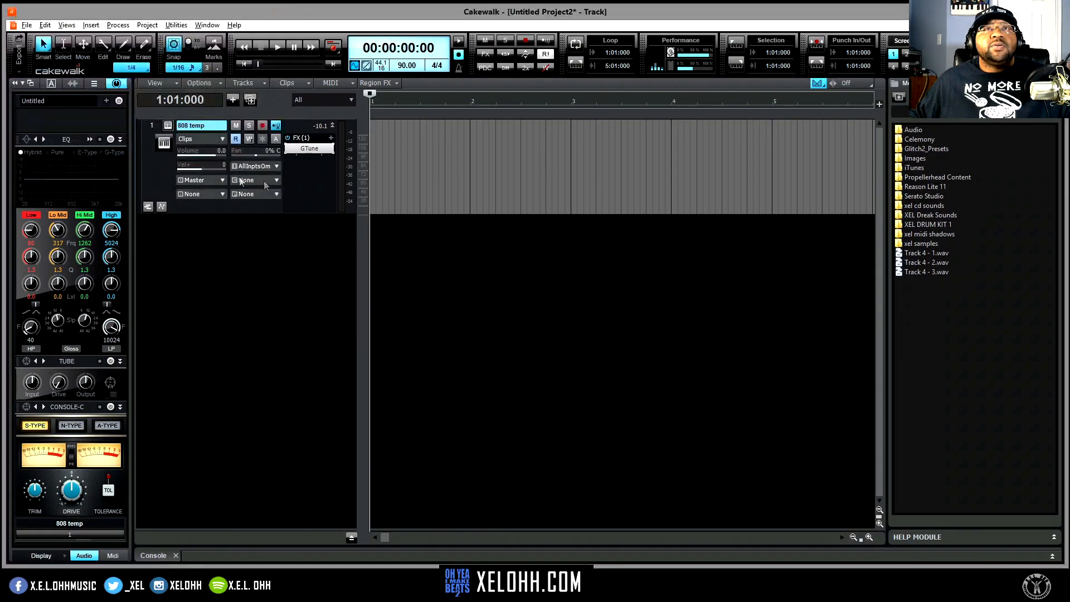
Open the 808 temp track's Komplete Kontrol instrument and set the sampler's envelope type to One-shot
left_click(168, 127)
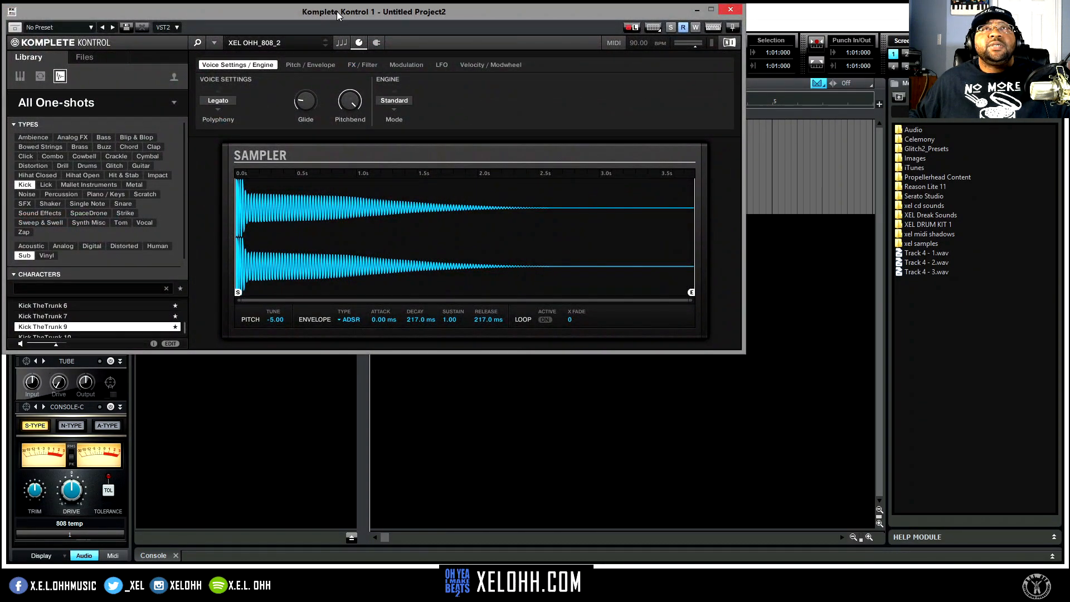
left_click_drag(336, 11, 454, 88)
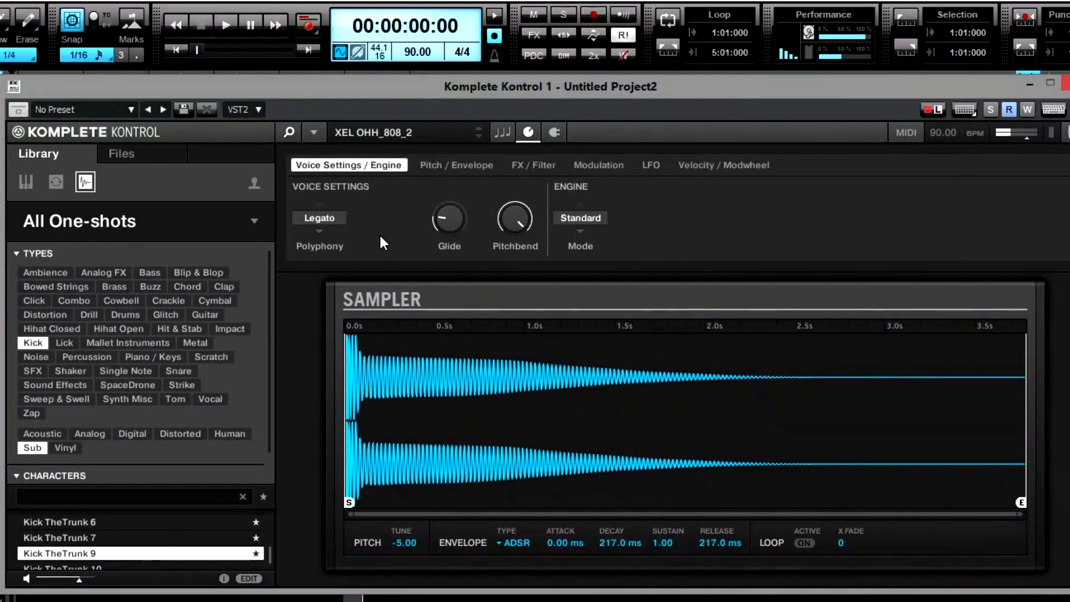
left_click(552, 131)
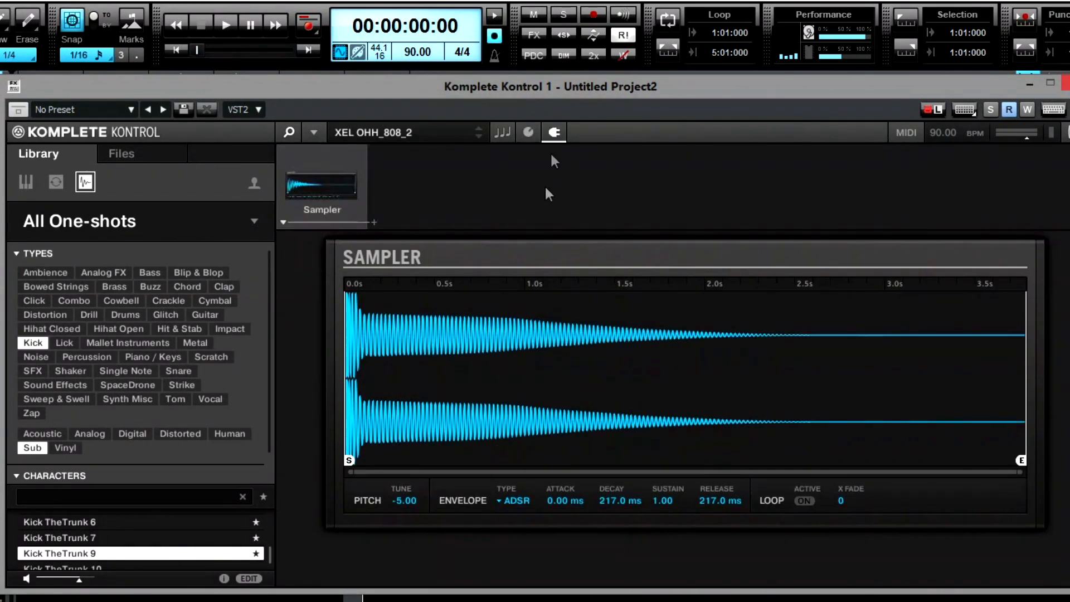
left_click(500, 500)
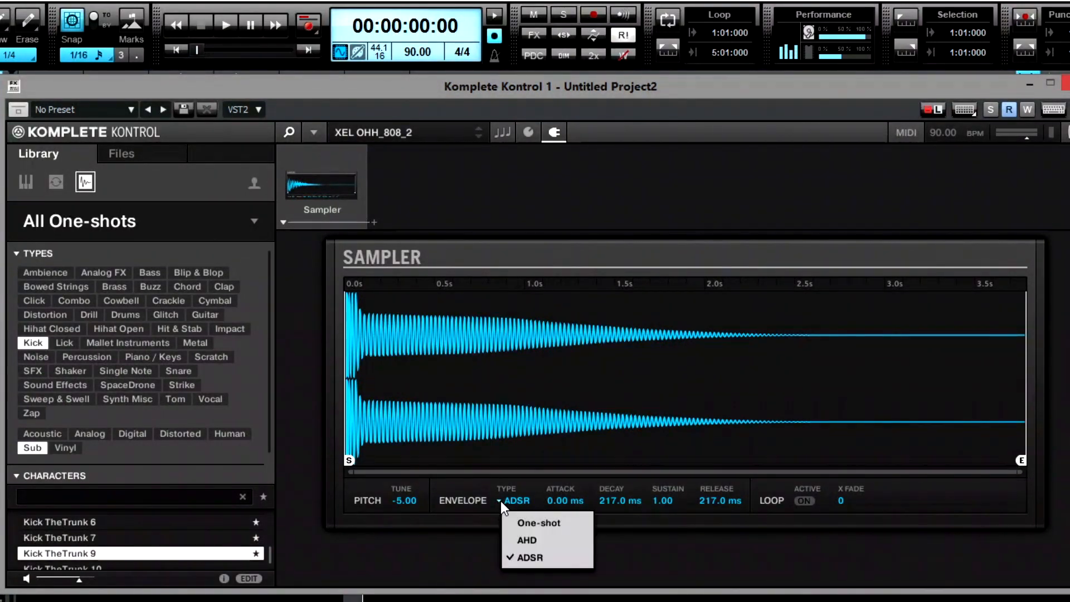
left_click(522, 523)
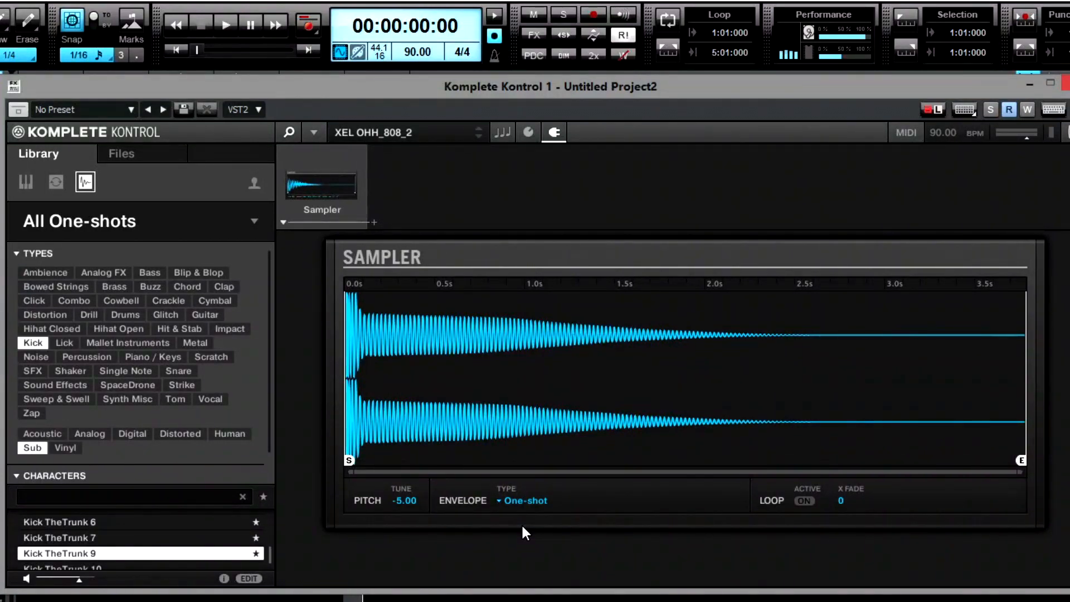
left_click(500, 500)
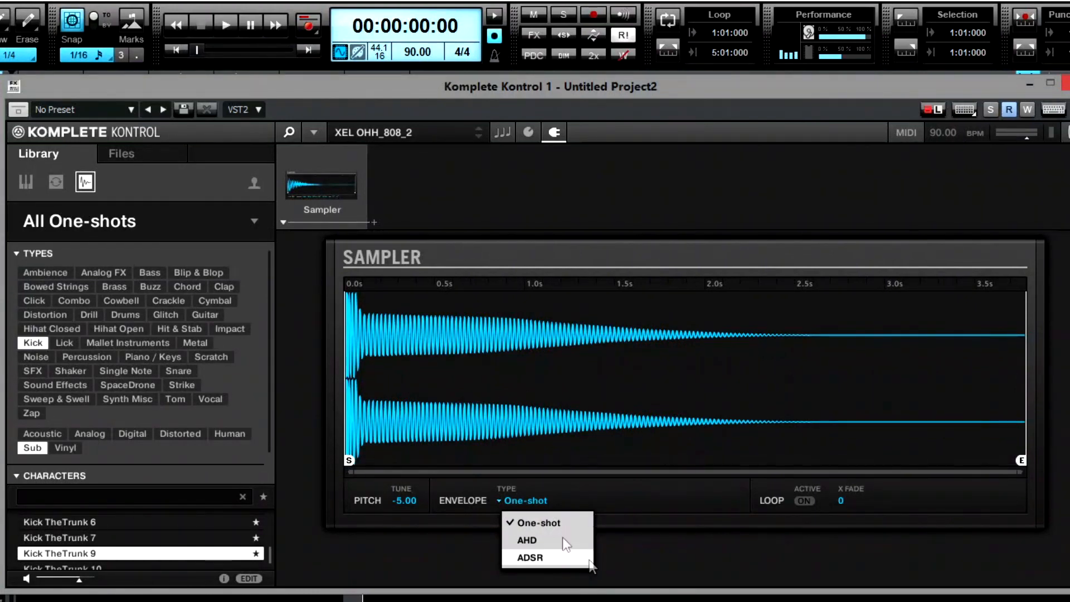
left_click(619, 550)
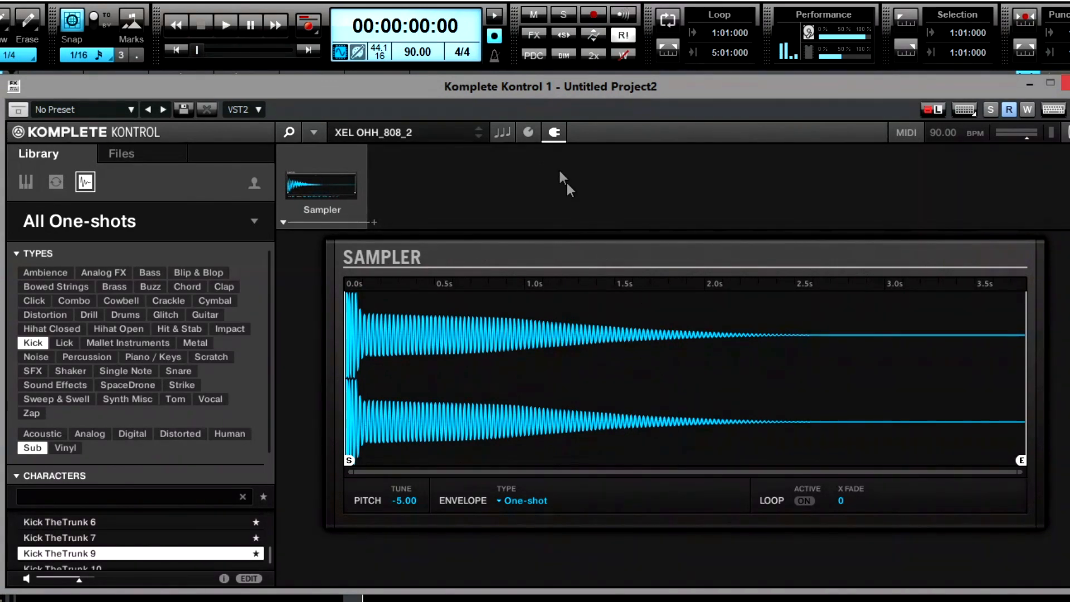
Try a polyphony of 16 in the sampler's voice settings and return it to Legato
left_click(529, 132)
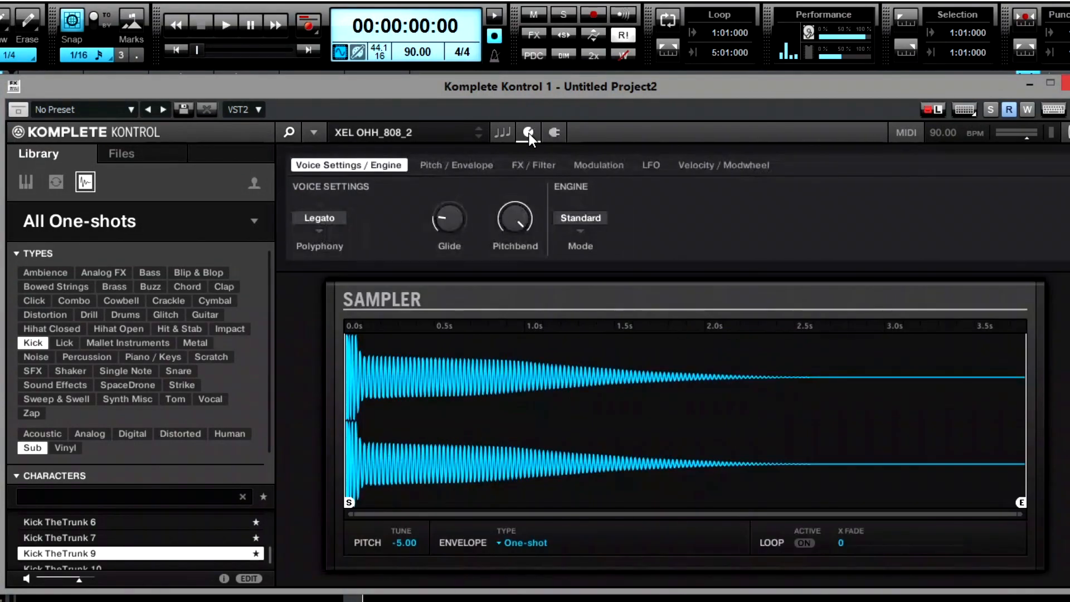
left_click(554, 134)
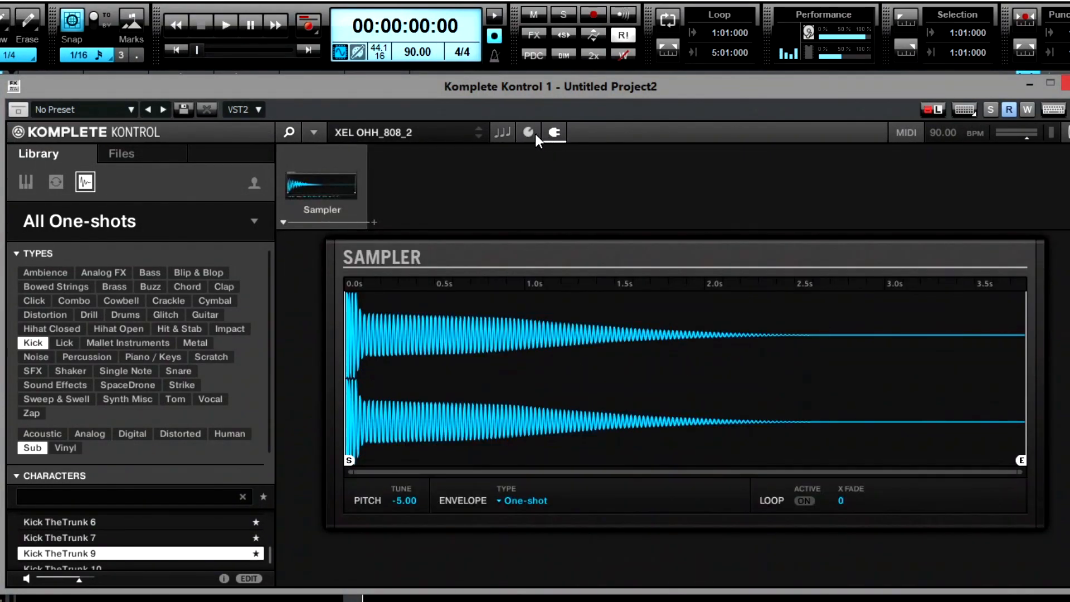
left_click(530, 131)
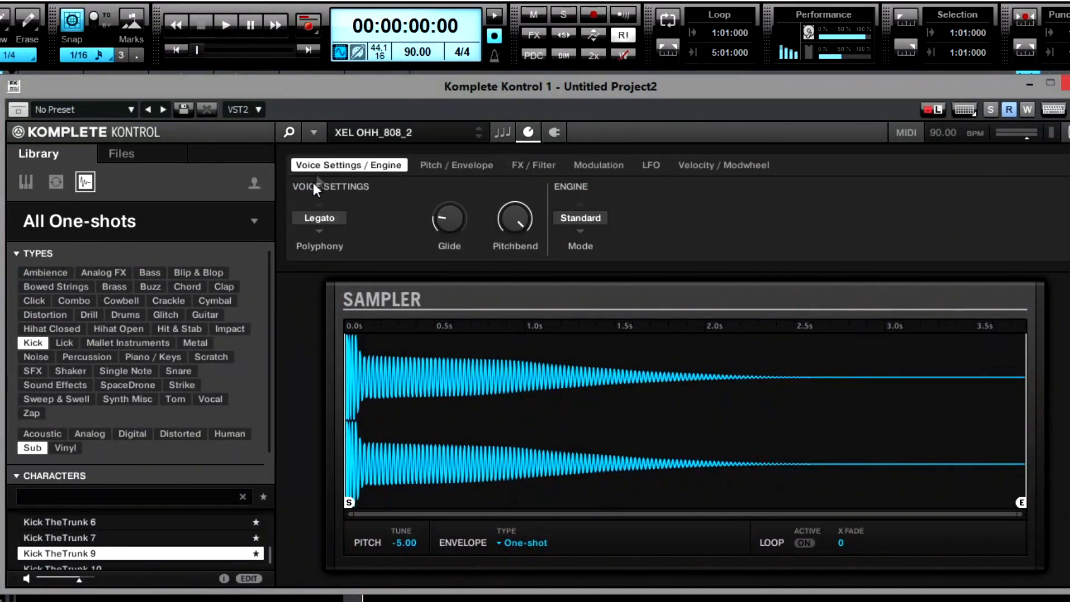
left_click(318, 231)
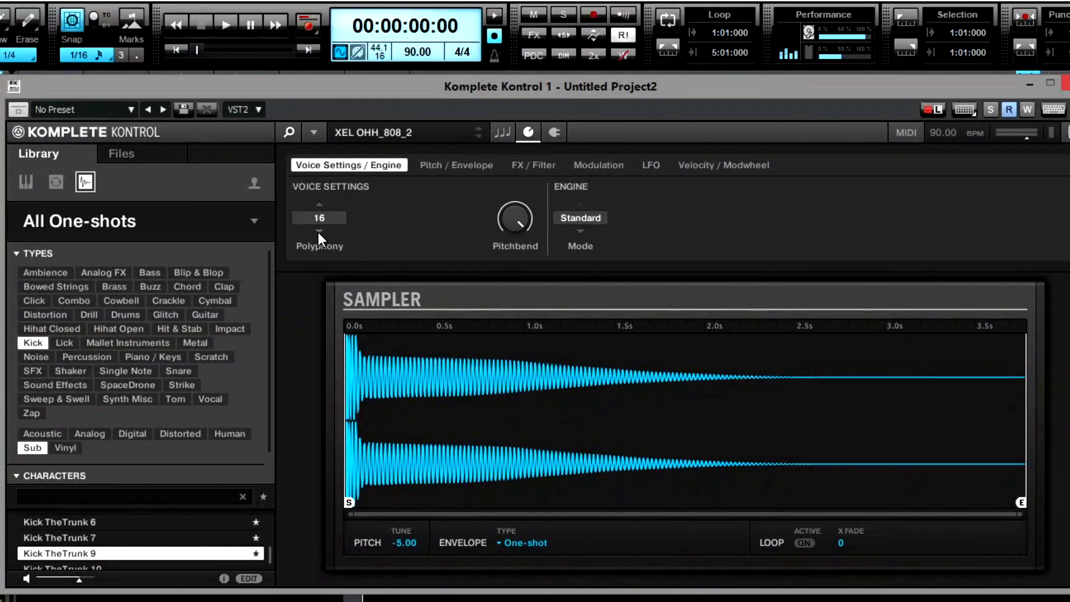
left_click_drag(320, 203, 350, 246)
left_click(318, 204)
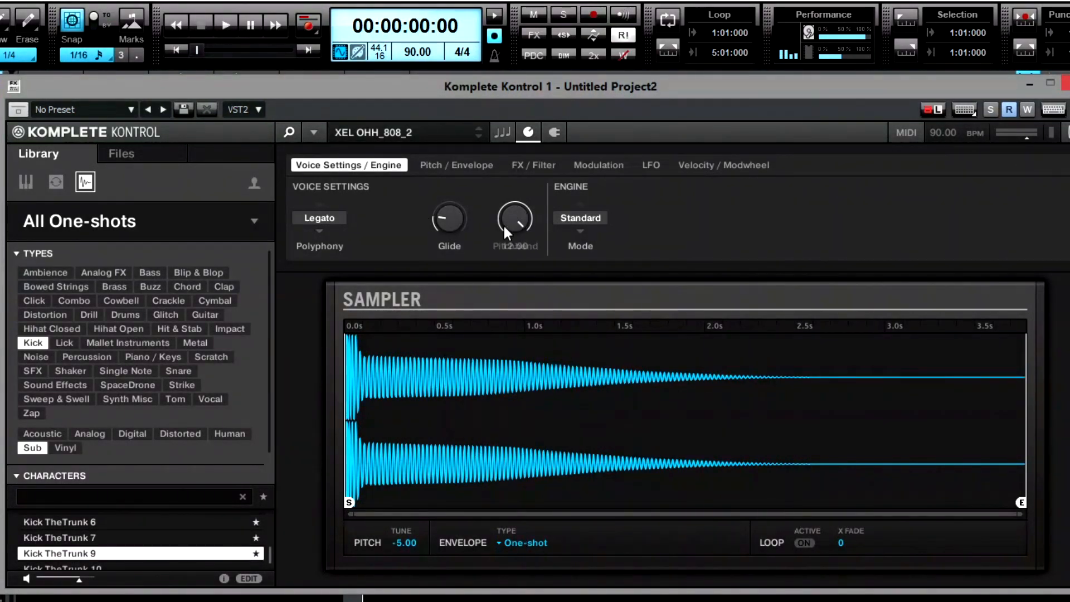
Audition glide times up to 0.44 s and settle on a shorter glide, slightly longer than the starting one
mouse_move(513, 211)
left_click_drag(449, 218, 450, 182)
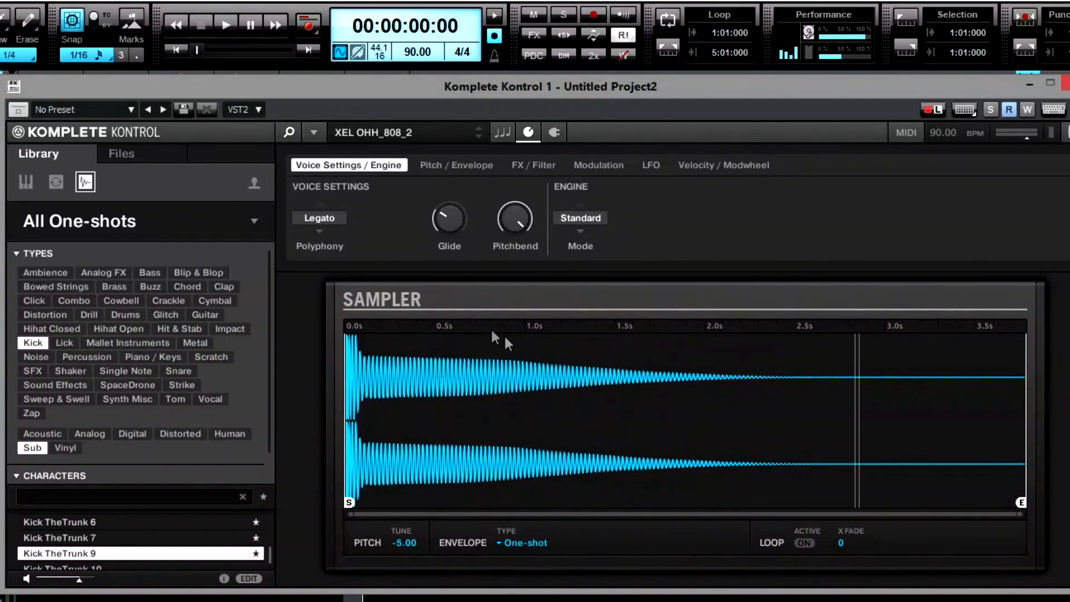
left_click_drag(444, 217, 444, 187)
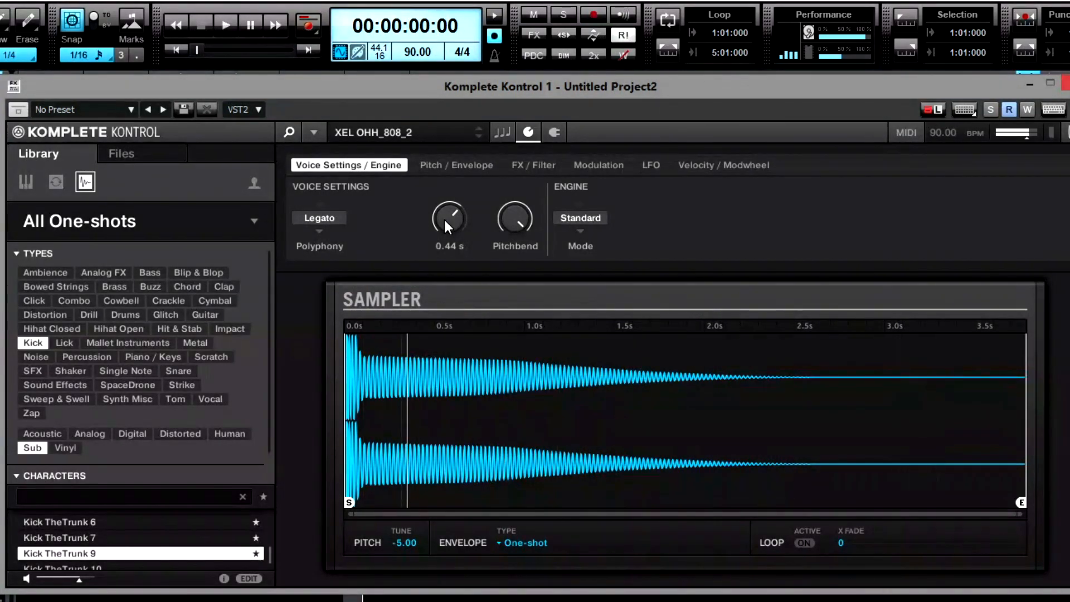
left_click_drag(444, 217, 444, 250)
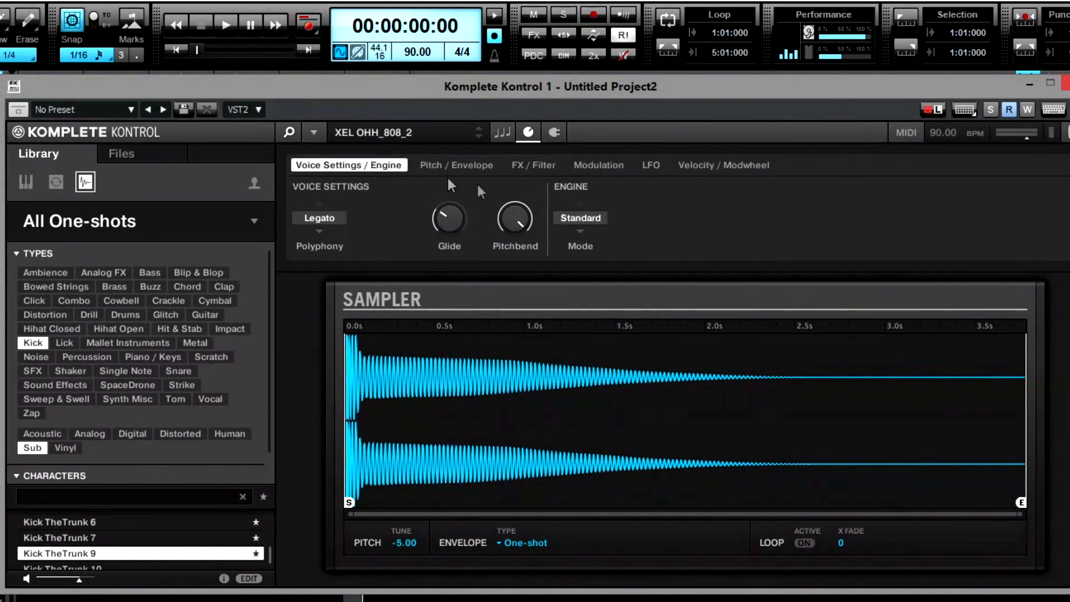
Try the sampler's Drive and Bits effects on the 808 and turn both back down
left_click(473, 166)
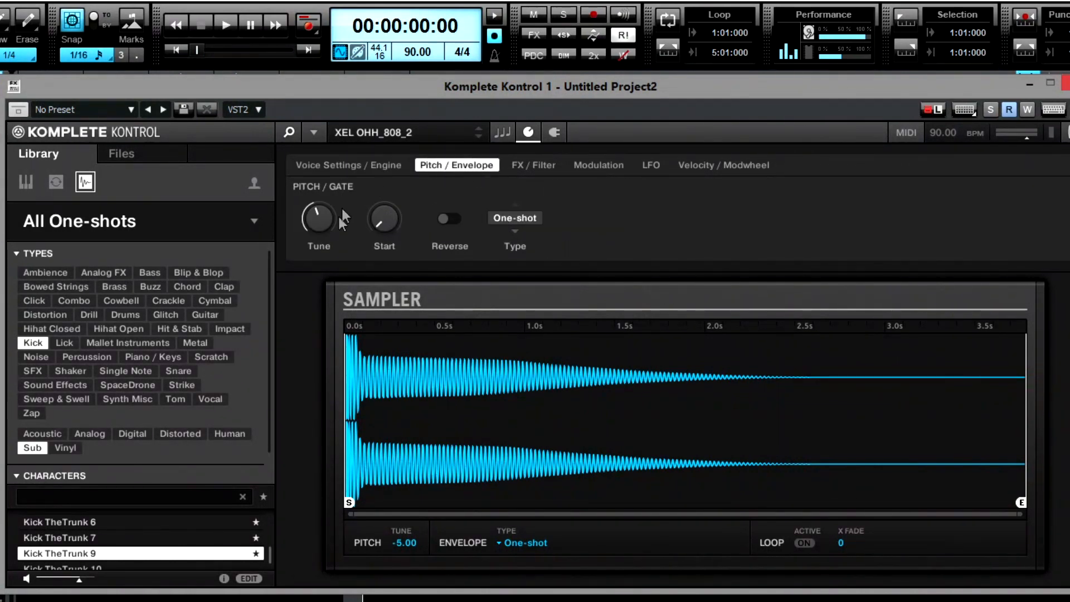
left_click(547, 164)
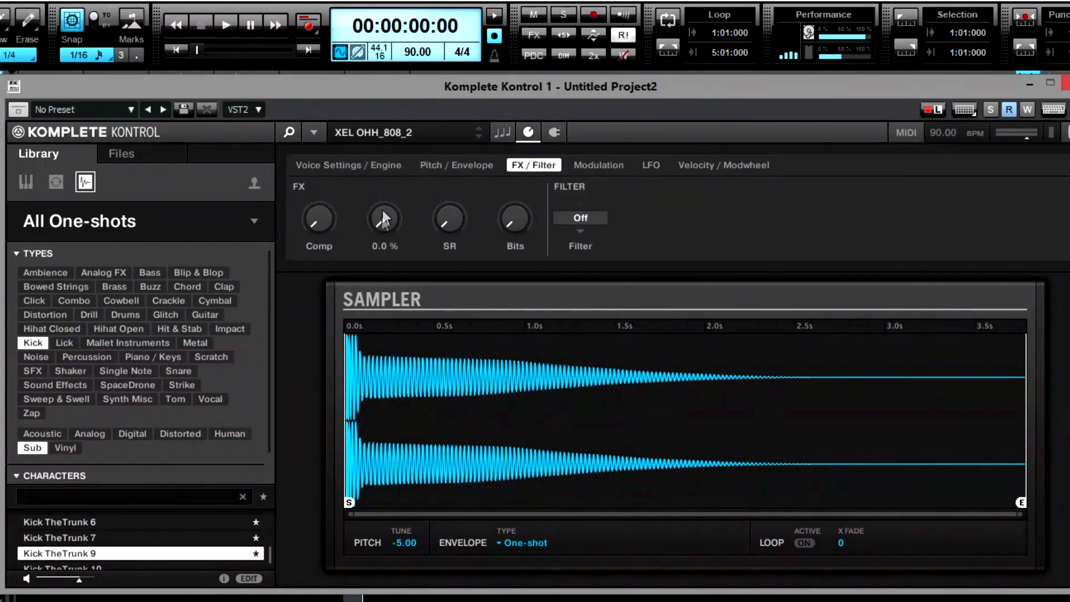
left_click_drag(387, 220, 400, 253)
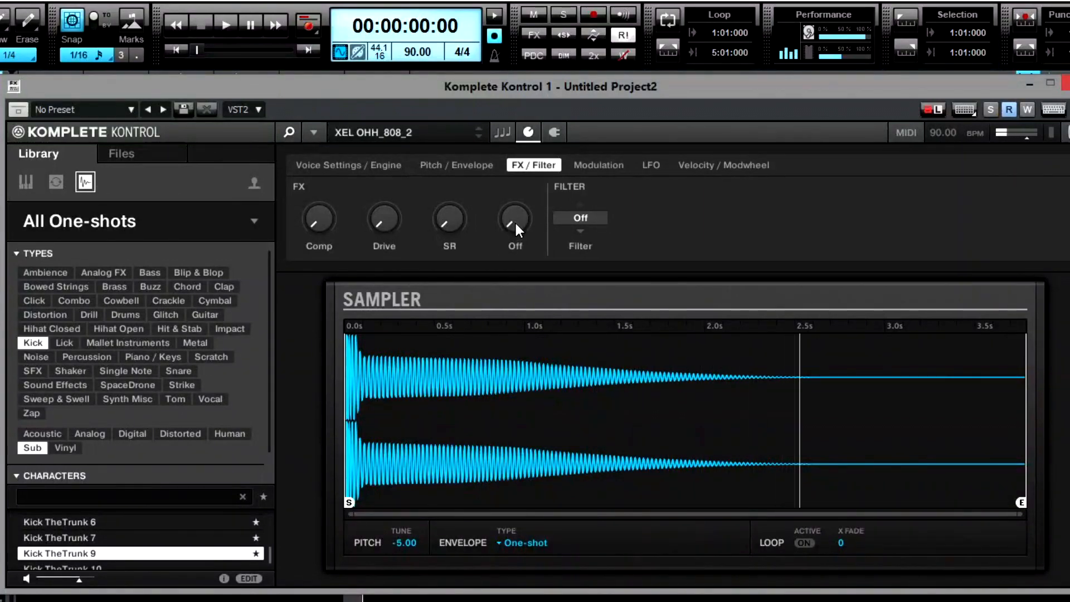
left_click_drag(511, 223, 506, 283)
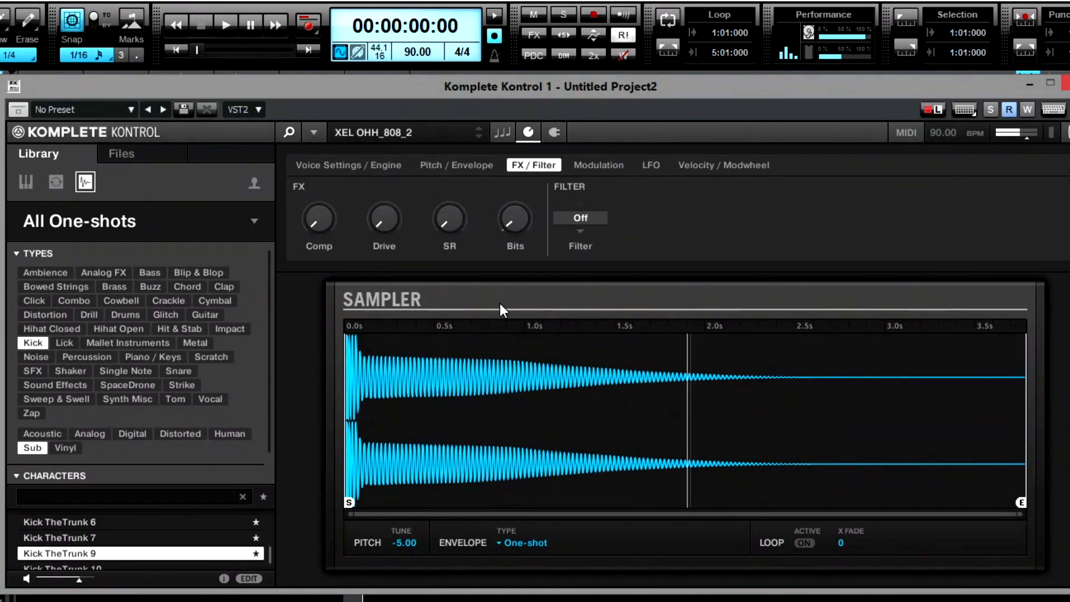
Look over the sampler's modulation and voice settings, and close the instrument window
left_click(606, 166)
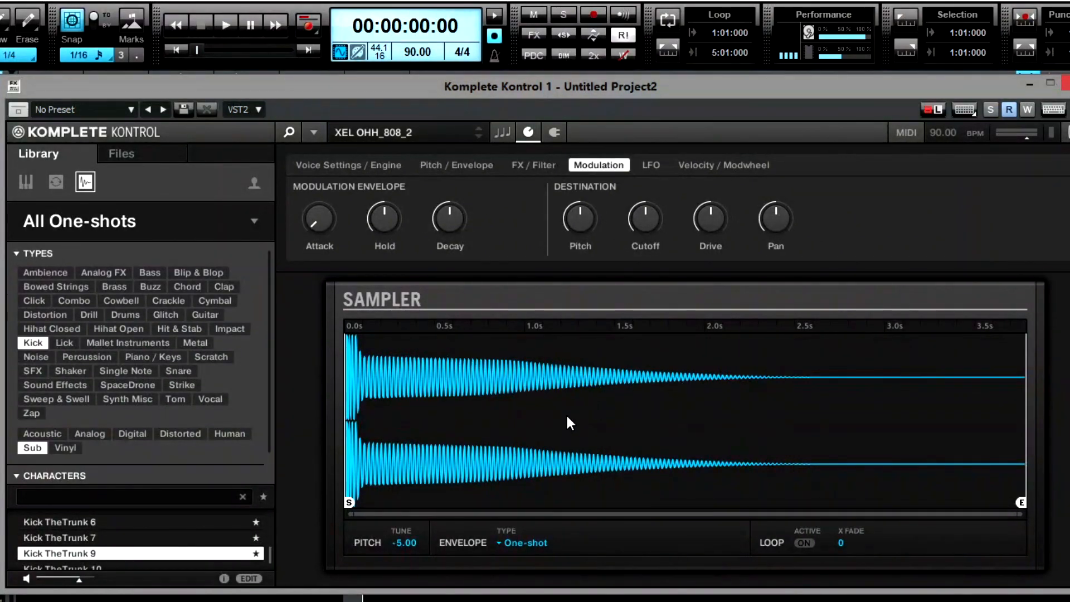
left_click(342, 163)
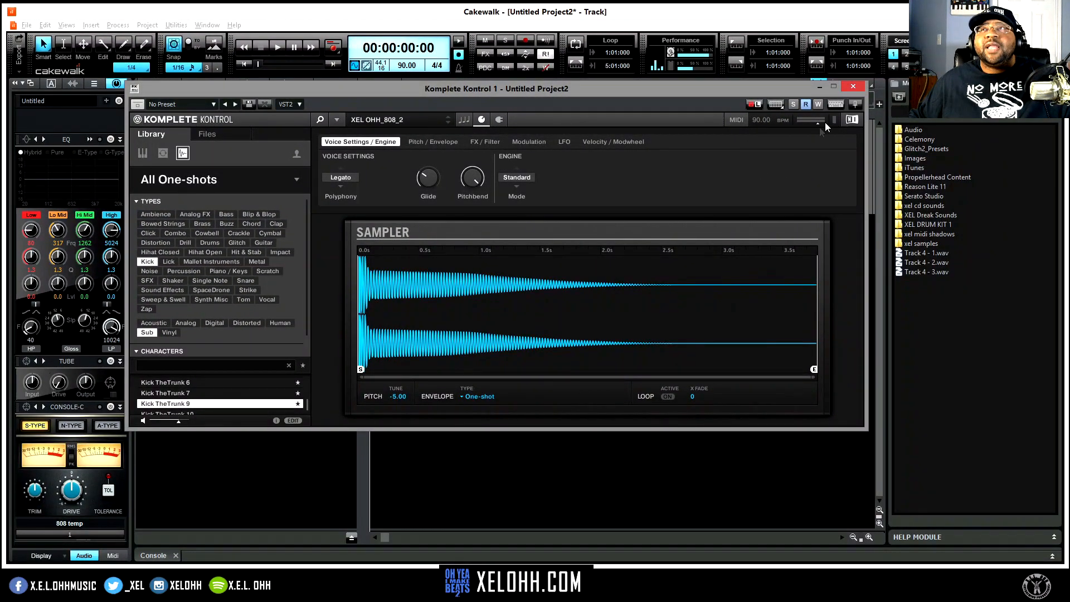
left_click(852, 88)
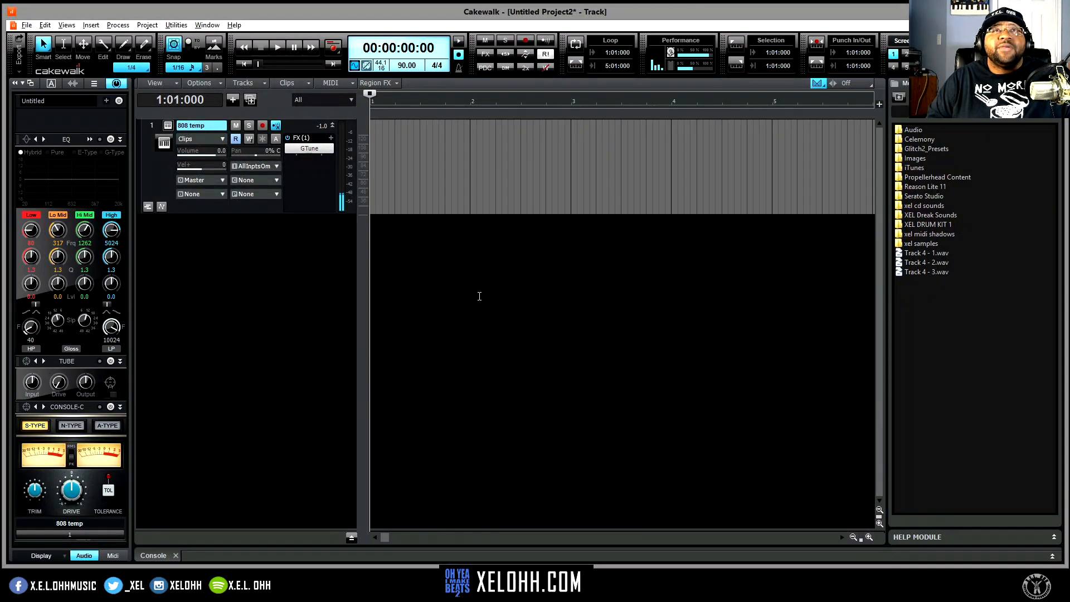
Record an 808 note pattern about four bars long on the 808 temp track
key("r")
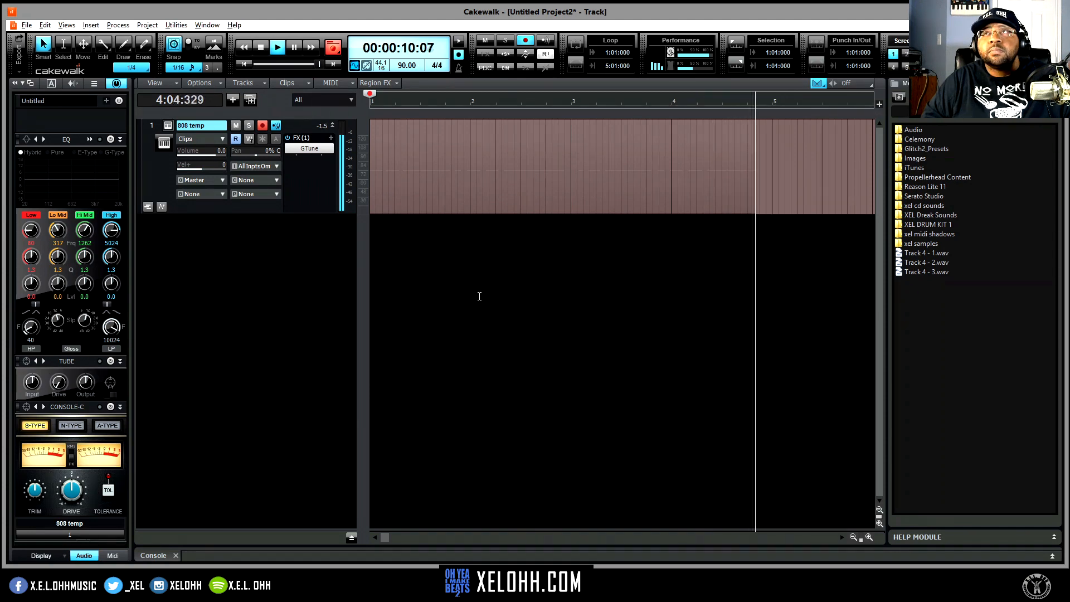
key("space")
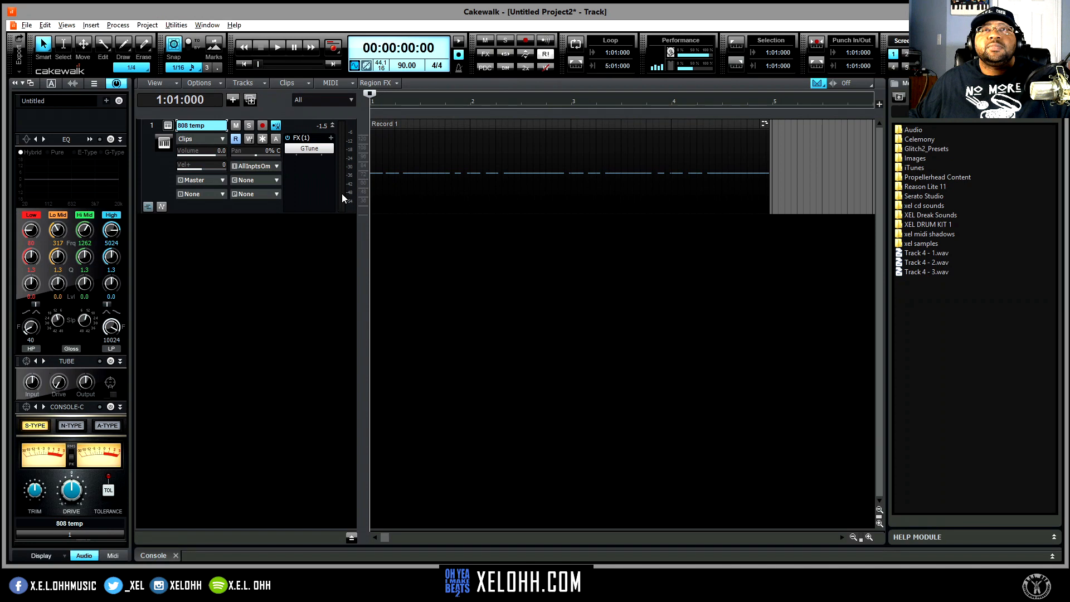
Open the recorded 808 clip in the Piano Roll with the range above its C6 notes in view
double_click(426, 146)
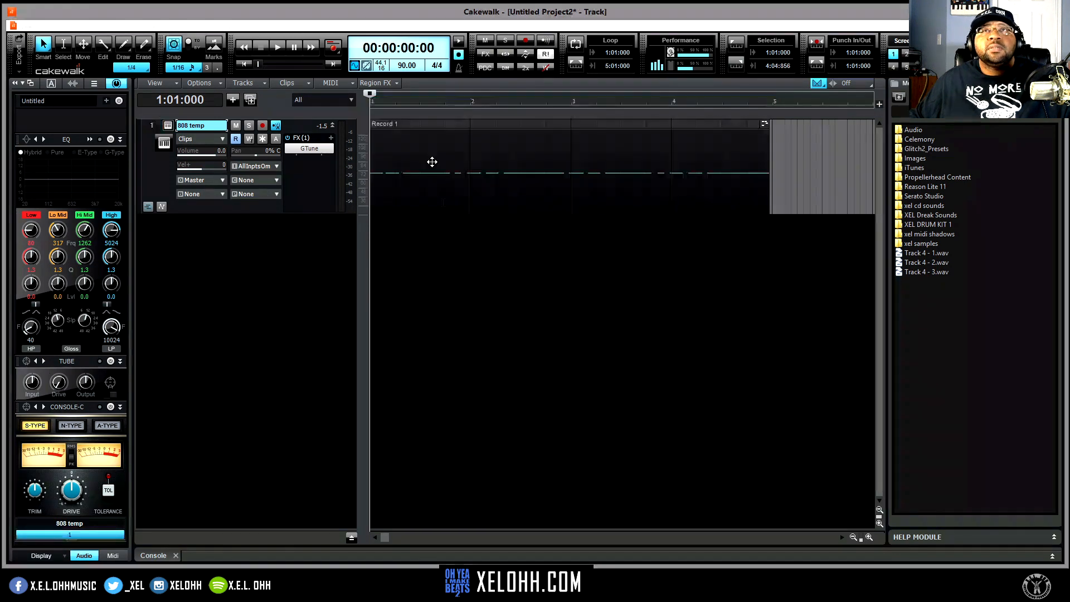
scroll(482, 390, "up", 3)
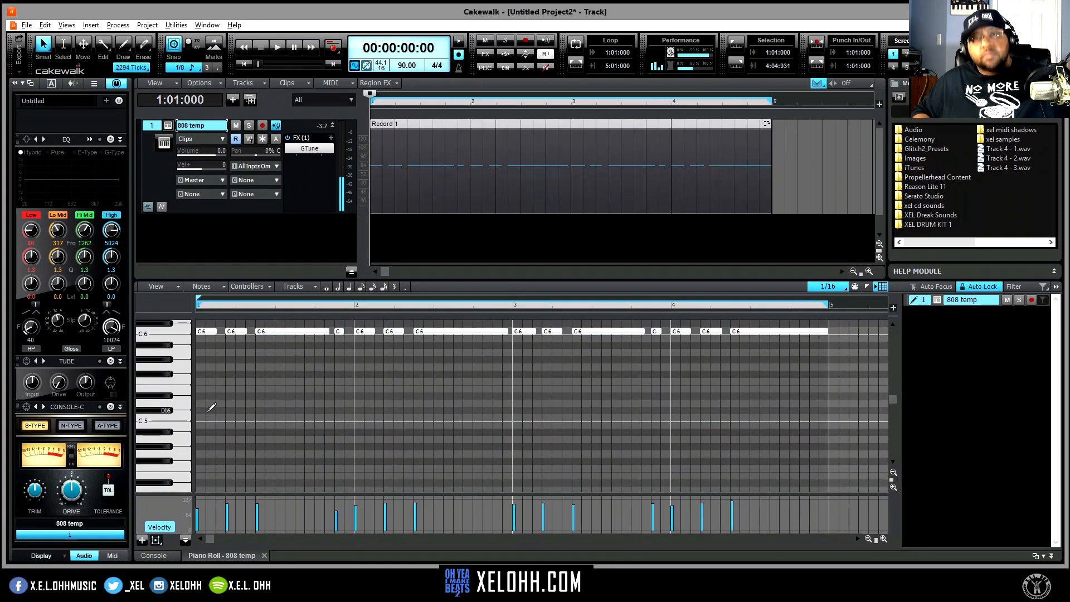
scroll(627, 430, "up", 6)
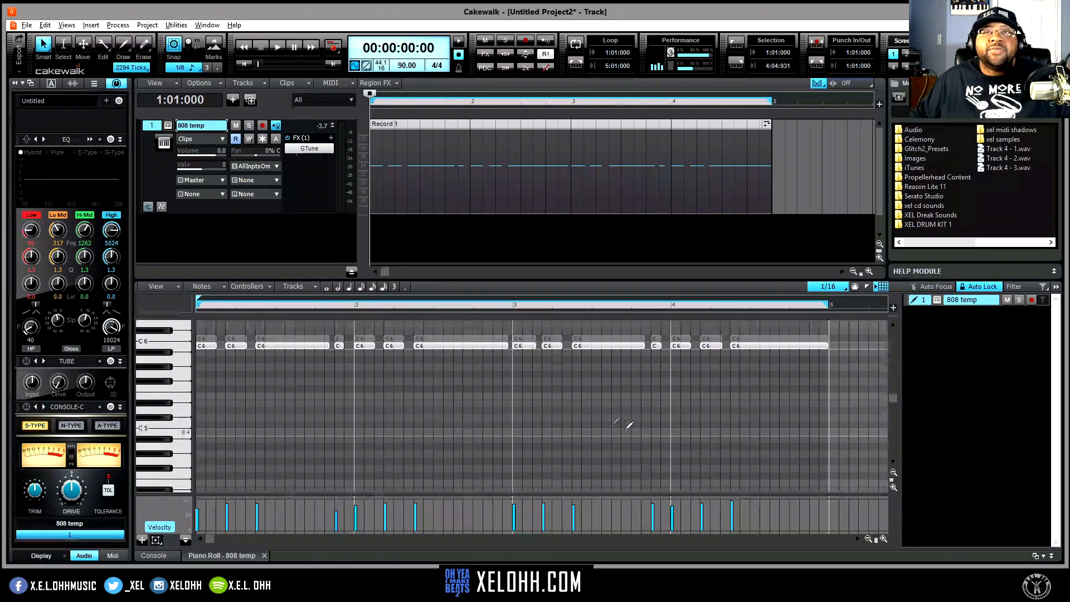
scroll(754, 398, "up", 1)
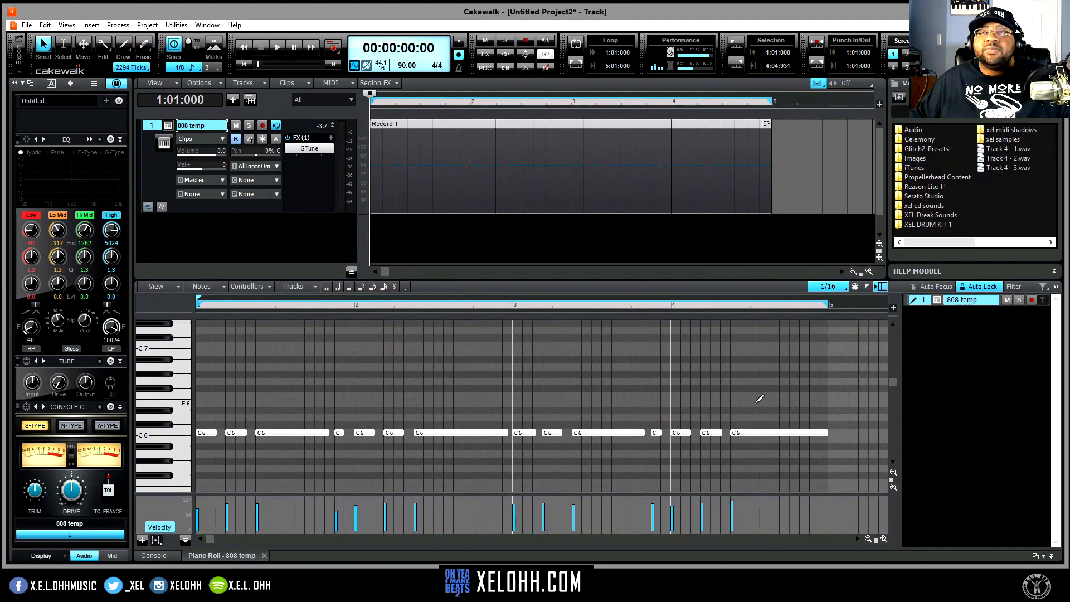
Play the recorded 808 pattern from the start and stop playback
key("space")
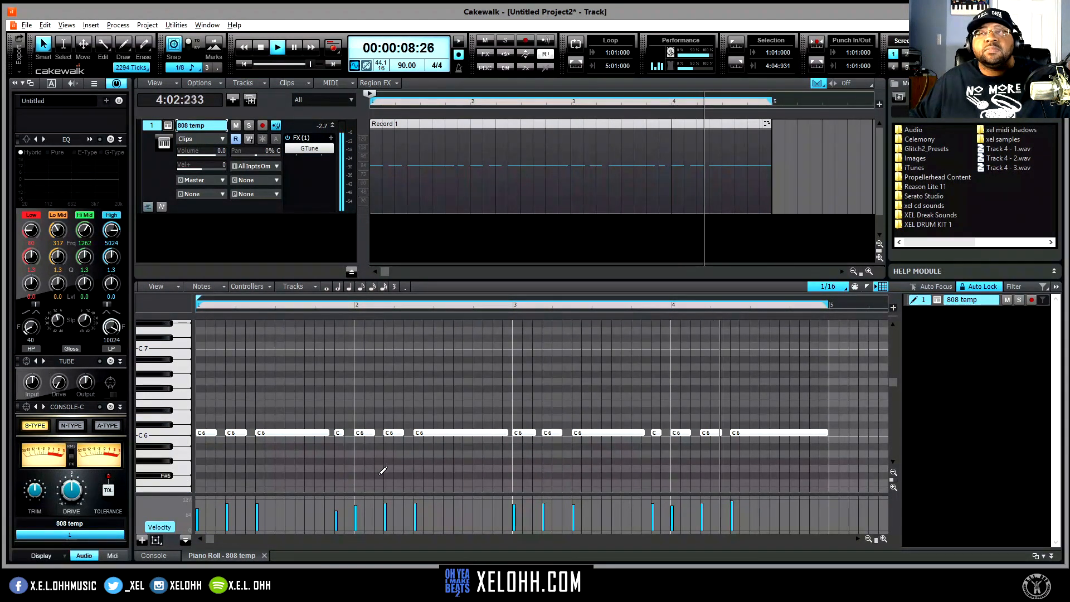
key("space")
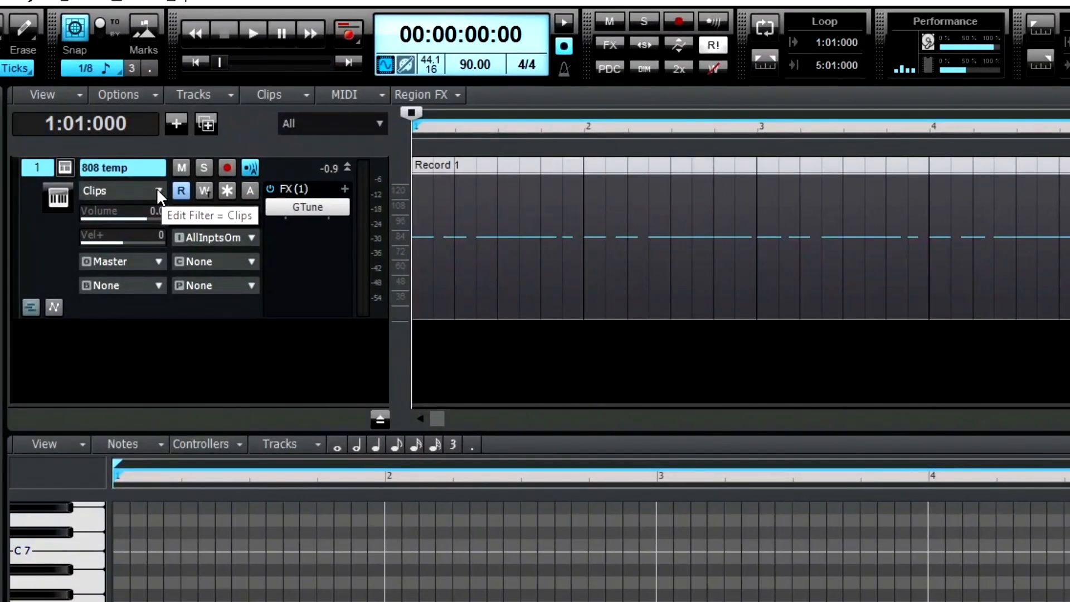
Add a MIDI automation envelope of type Wheel on Channel 1 to the 808 temp track
left_click(158, 189)
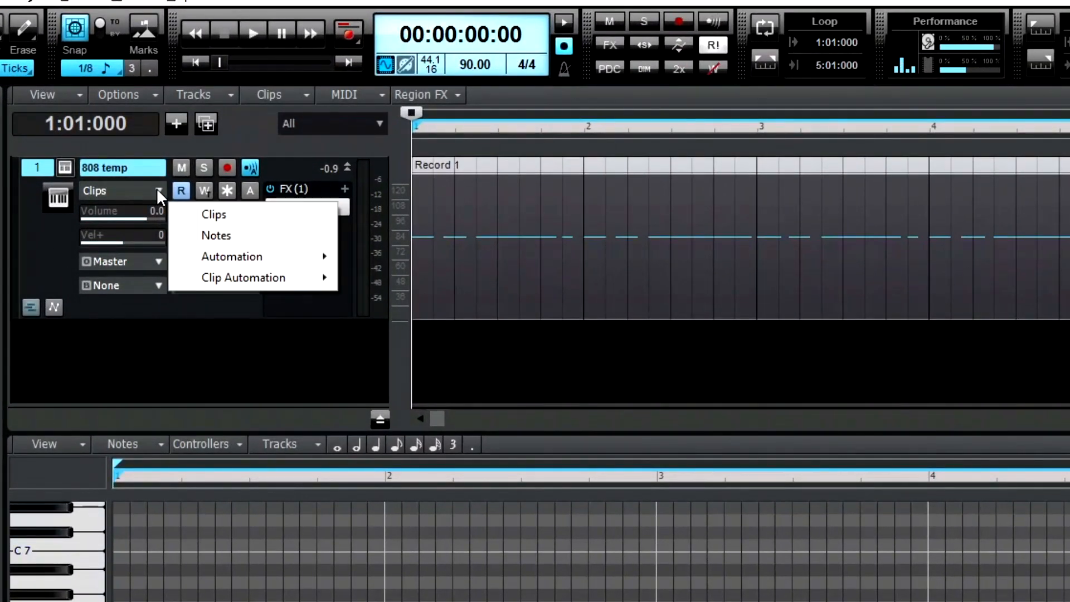
mouse_move(226, 265)
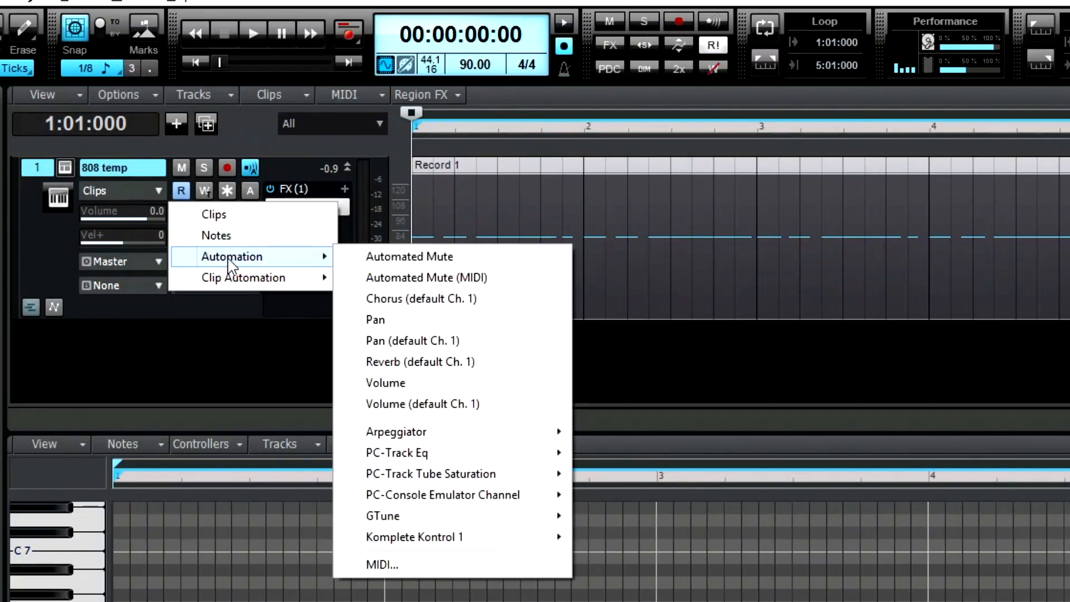
left_click(393, 566)
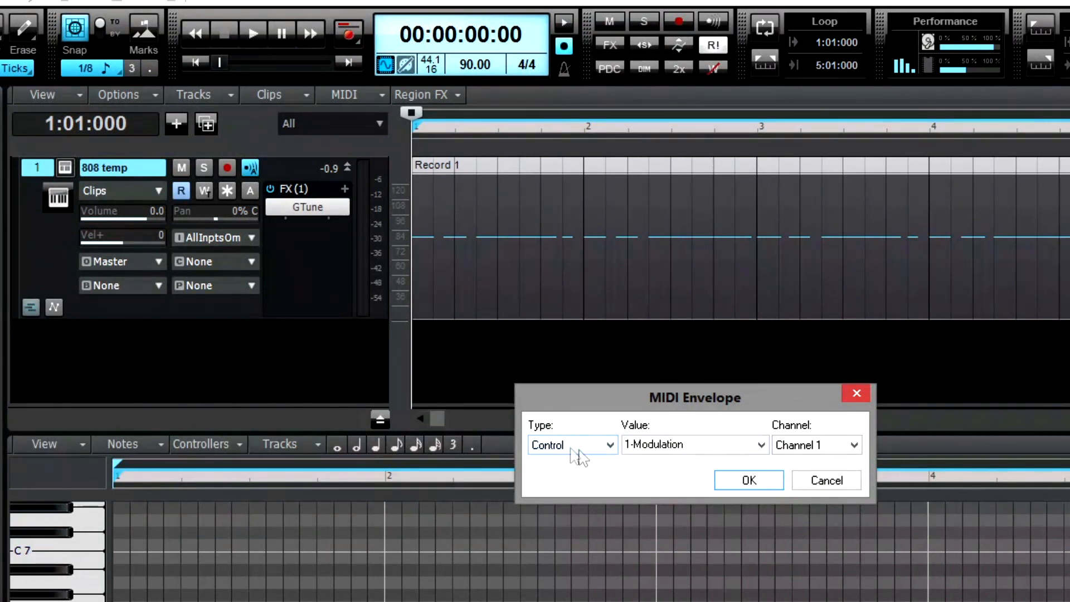
left_click(610, 446)
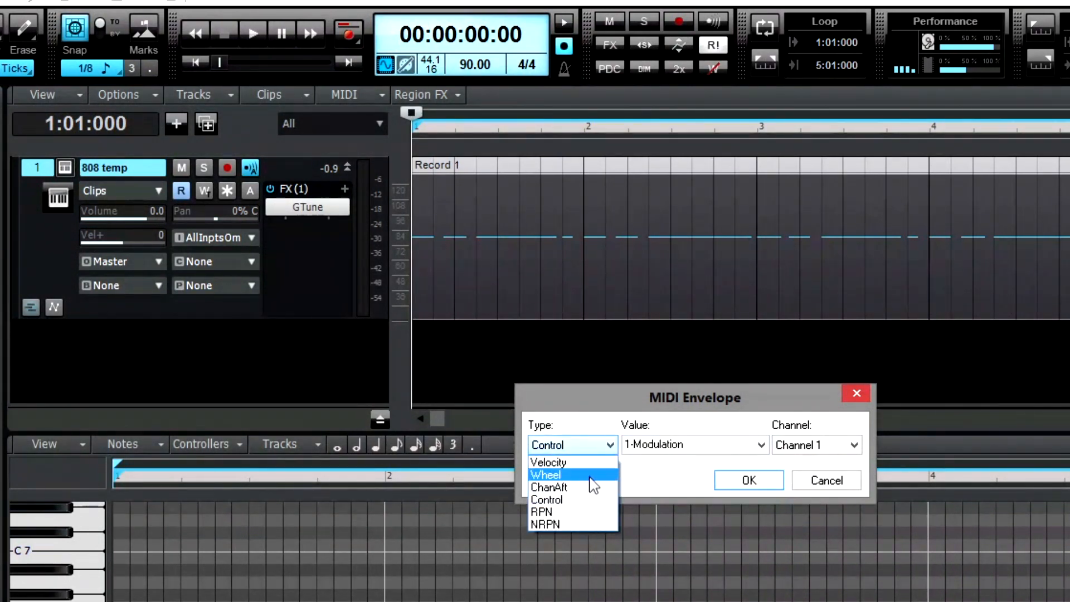
left_click(593, 478)
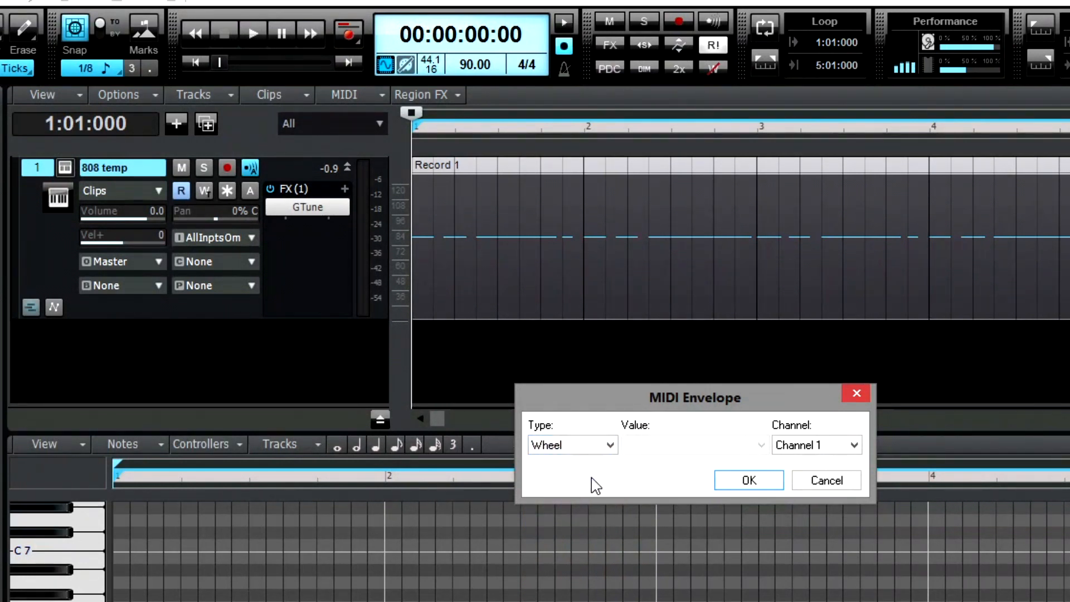
left_click(749, 480)
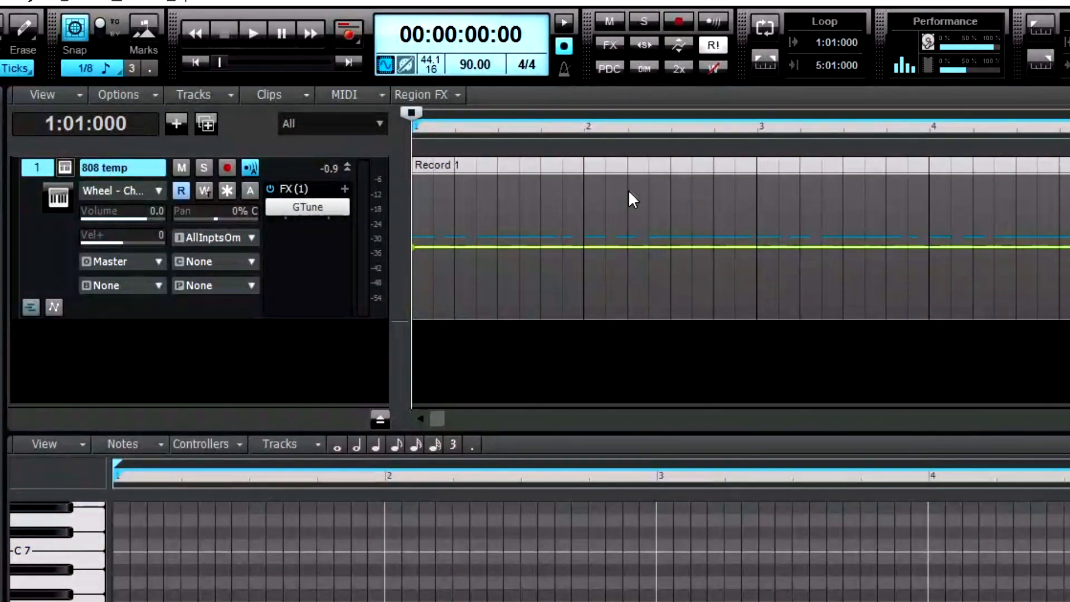
Show the Wheel envelope in its own automation lane, hide the Piano Roll, and make the lane much taller
left_click(55, 305)
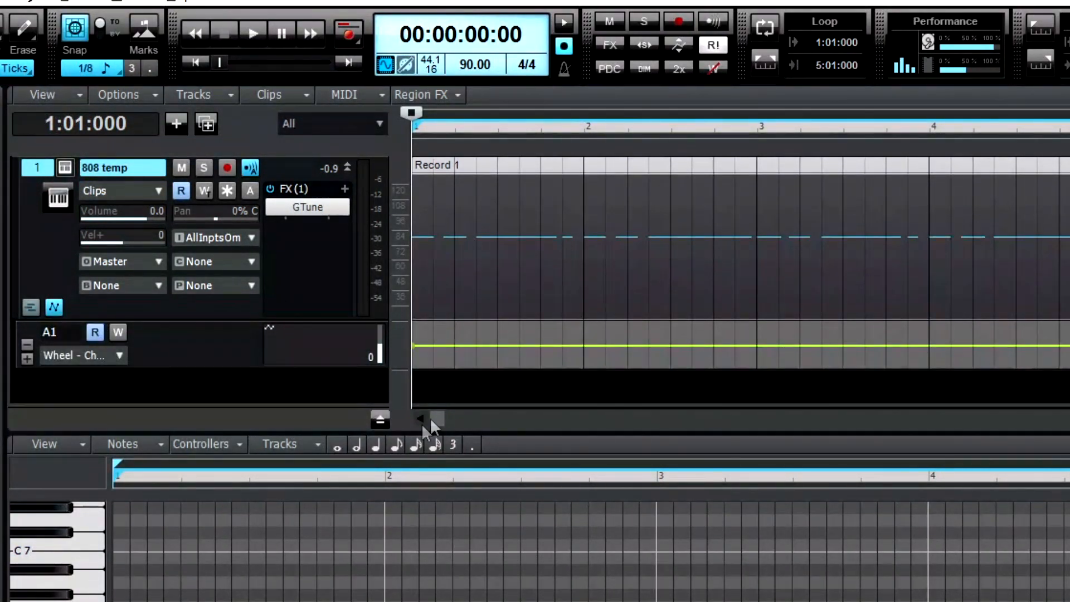
key("d")
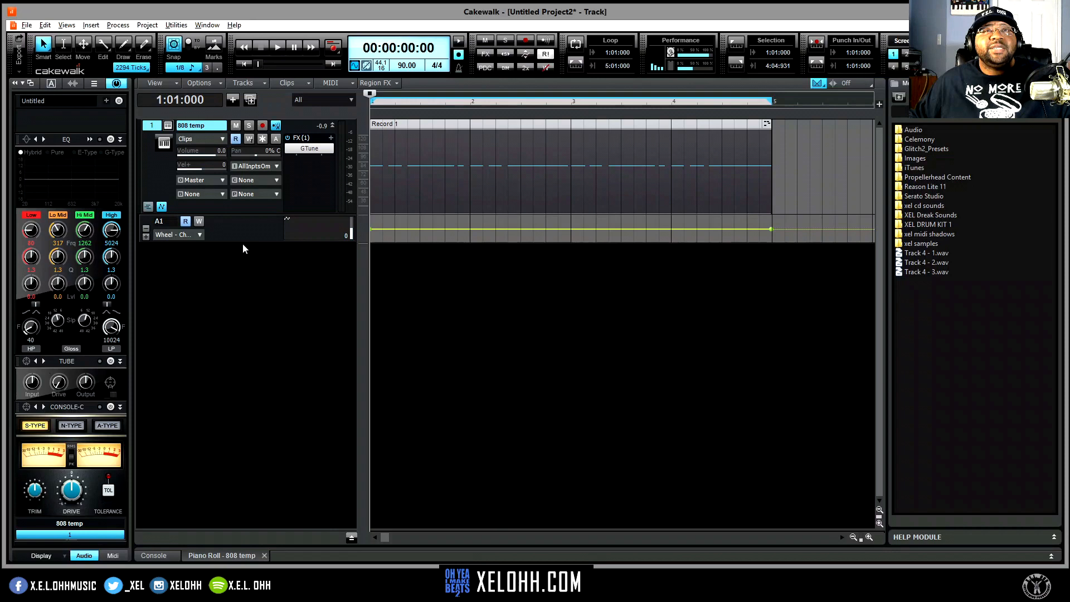
left_click_drag(242, 243, 221, 366)
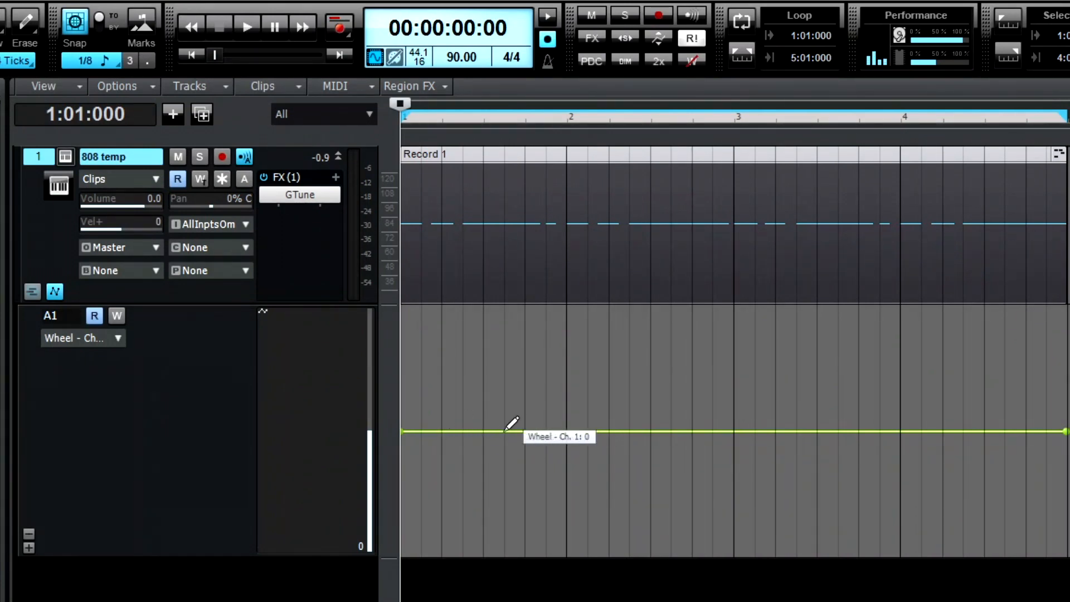
With 1/16 snap, shape a wheel ramp rising from beat 3 to beat 4 of bar 1 with an instant drop, and audition it
left_click(485, 431)
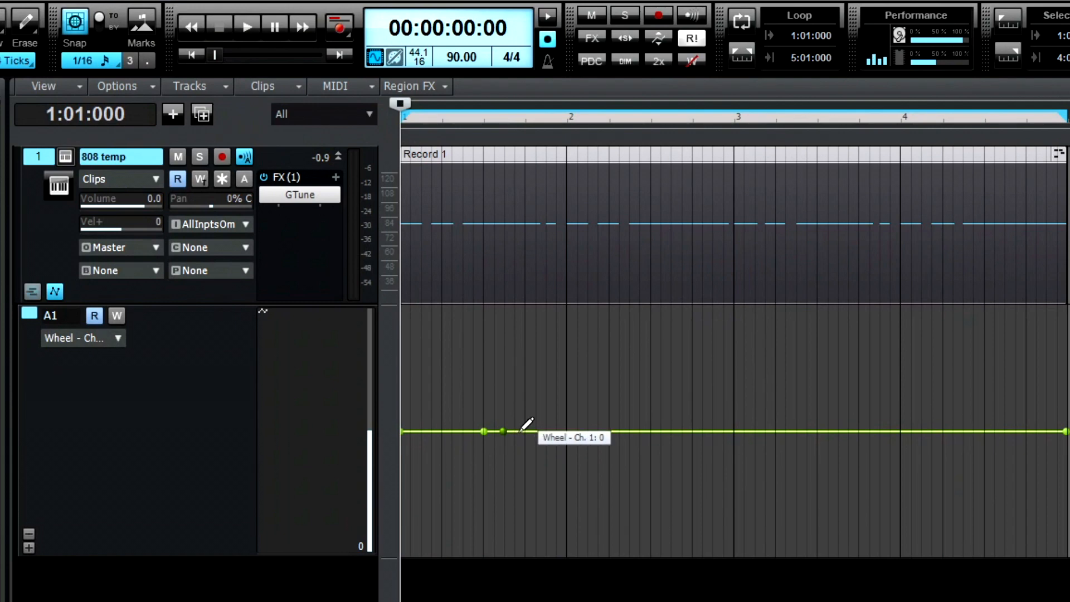
left_click(523, 431)
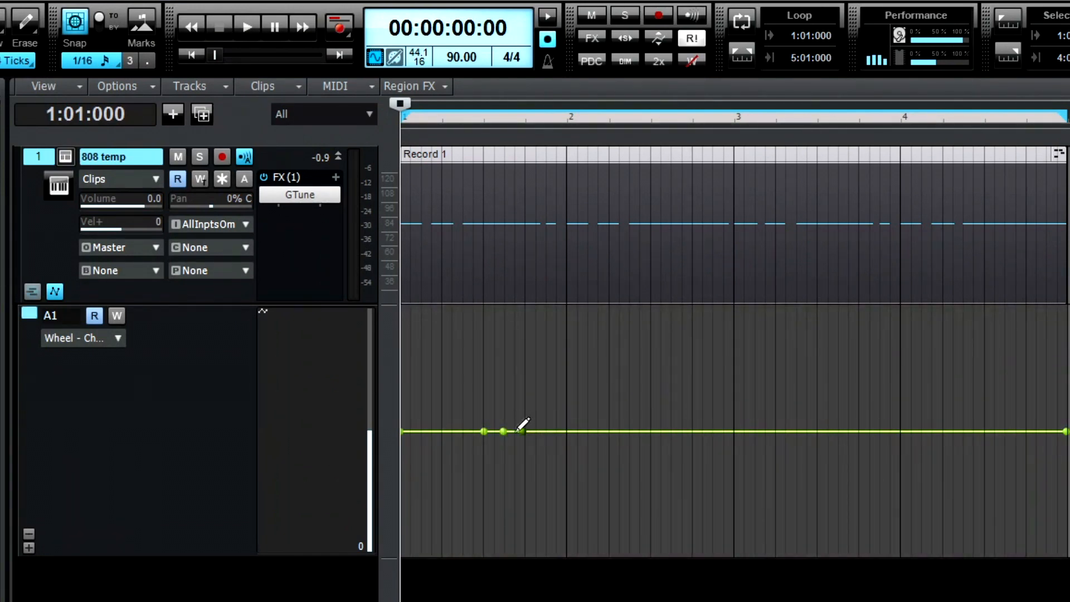
left_click_drag(524, 431, 525, 431)
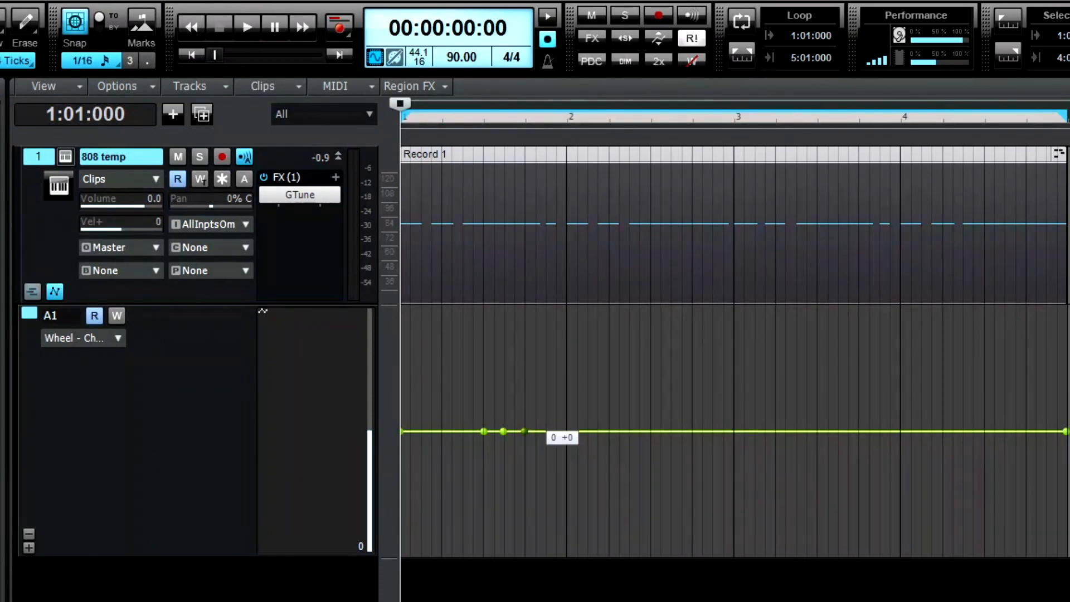
left_click_drag(524, 431, 524, 431)
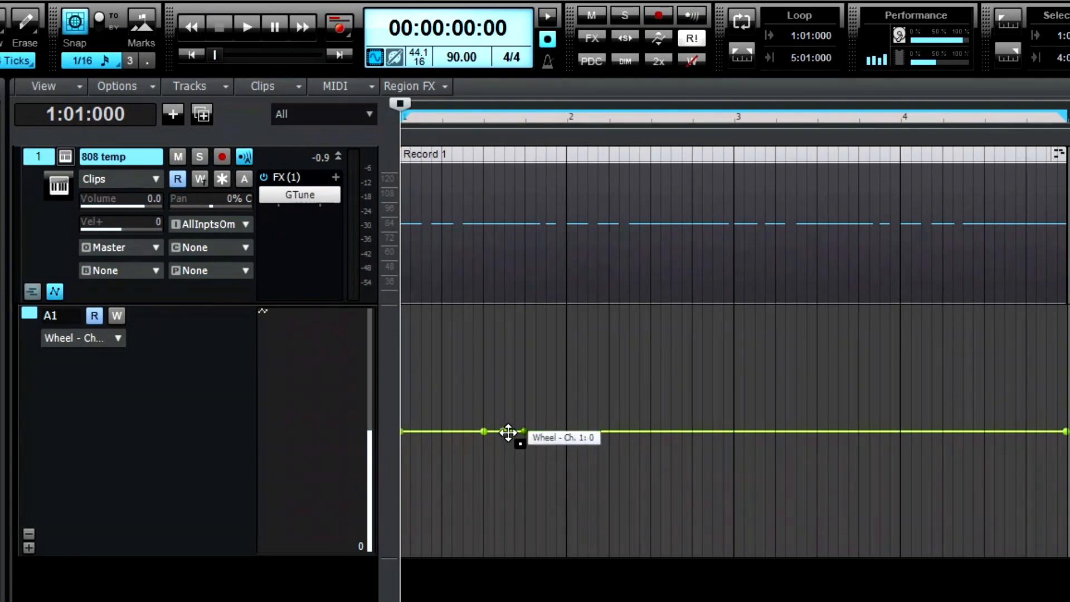
left_click_drag(504, 430, 529, 344)
key("space")
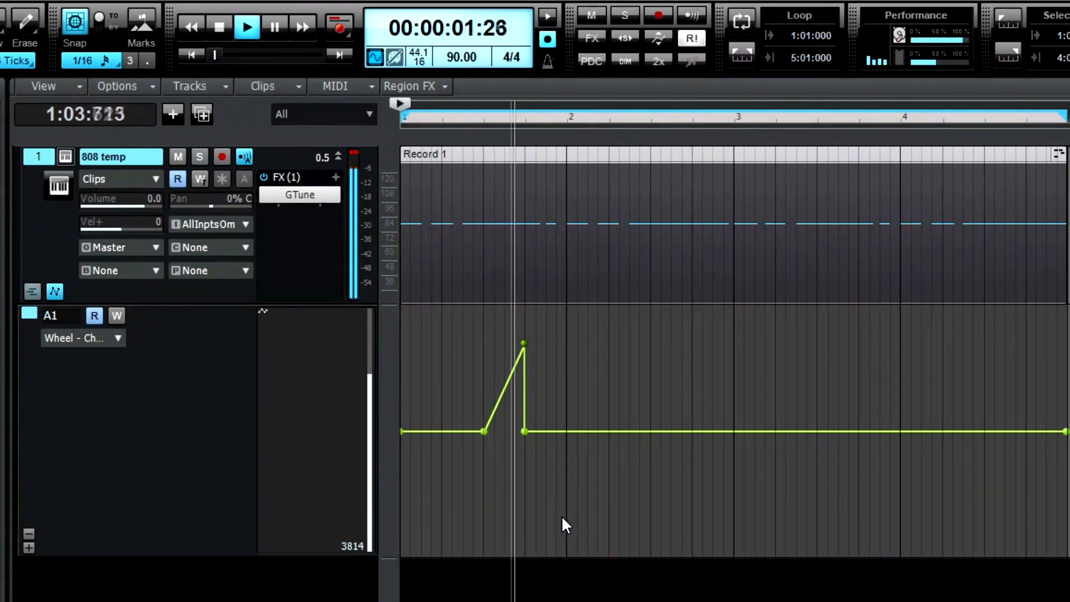
key("space")
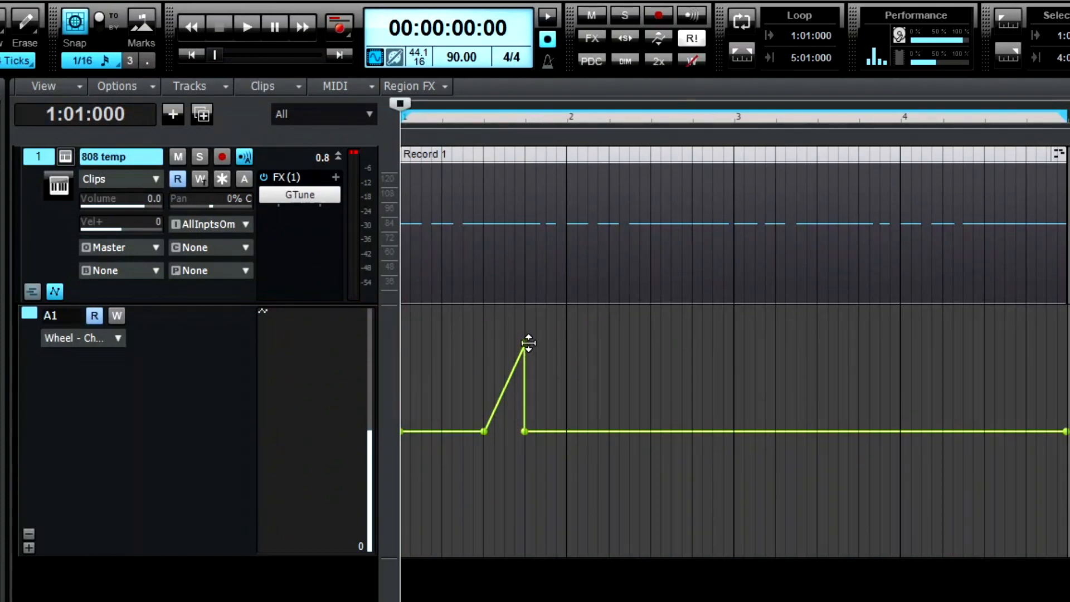
Shorten the wheel bend so its peak and drop fall a sixteenth after beat 3 of bar 1, and play it from the start
left_click_drag(524, 432, 541, 431)
left_click(570, 379)
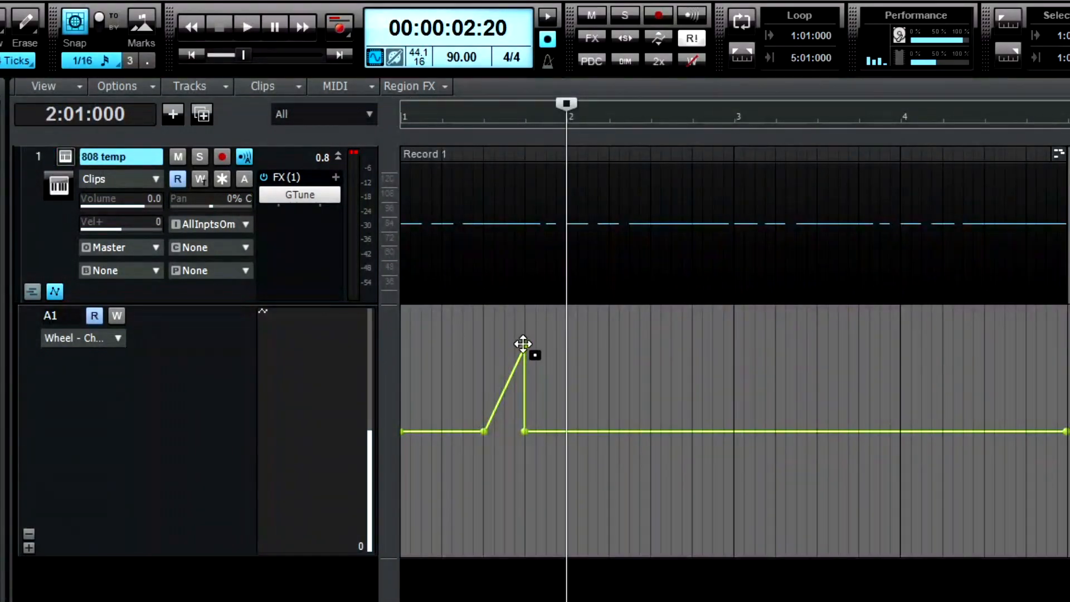
left_click_drag(524, 346, 494, 342)
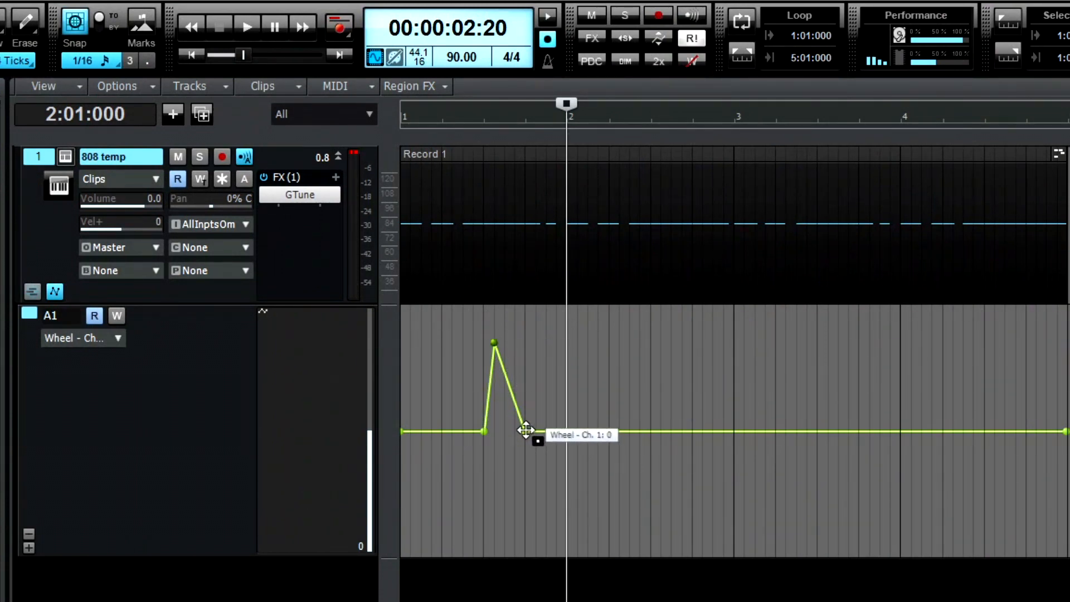
left_click_drag(524, 429, 504, 431)
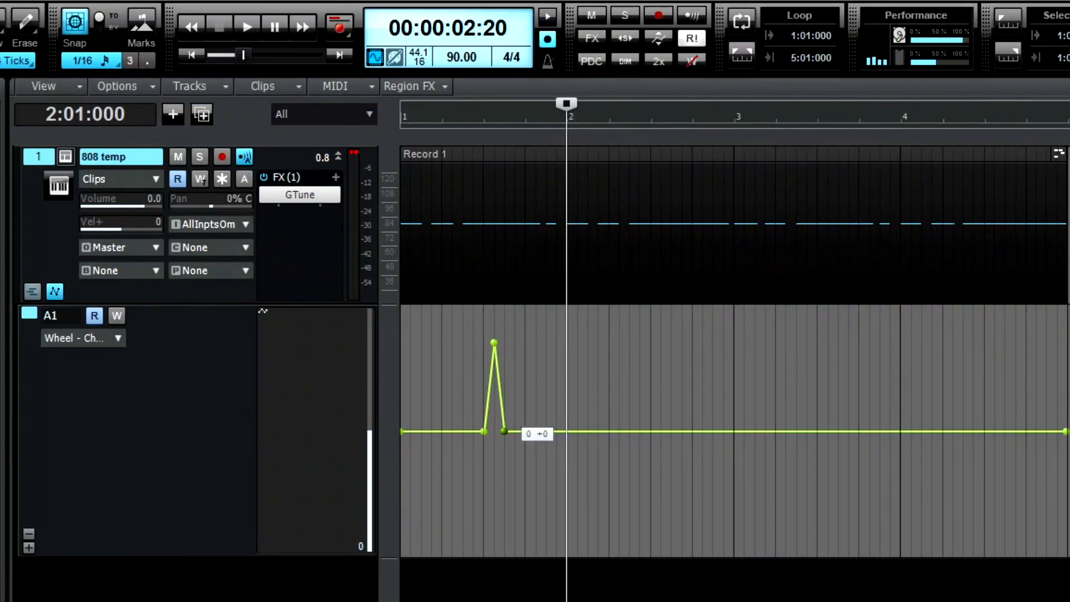
left_click_drag(504, 431, 494, 431)
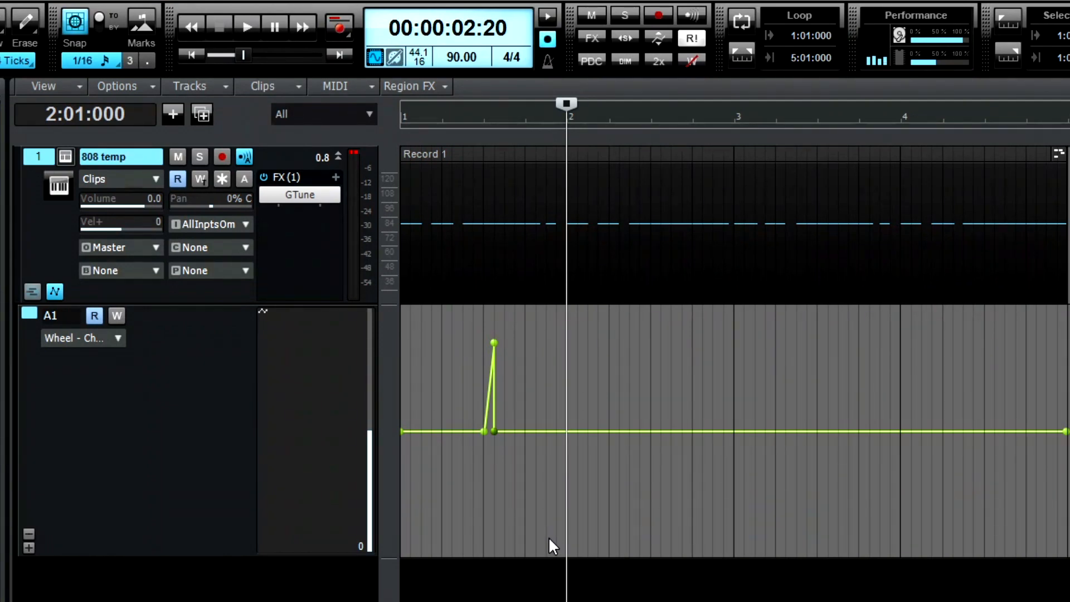
key("w")
key("space")
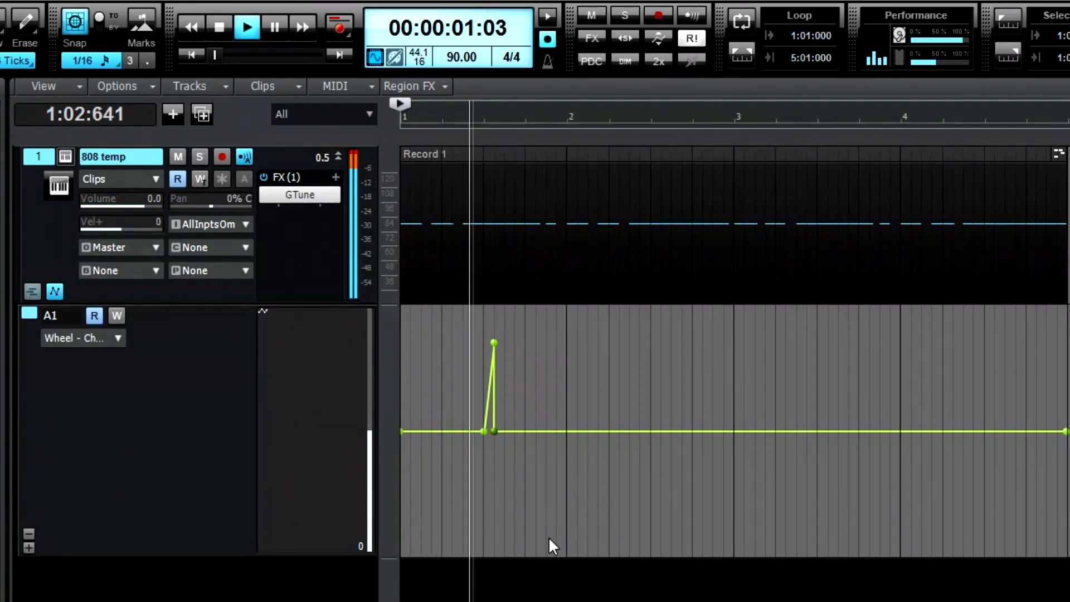
key("space")
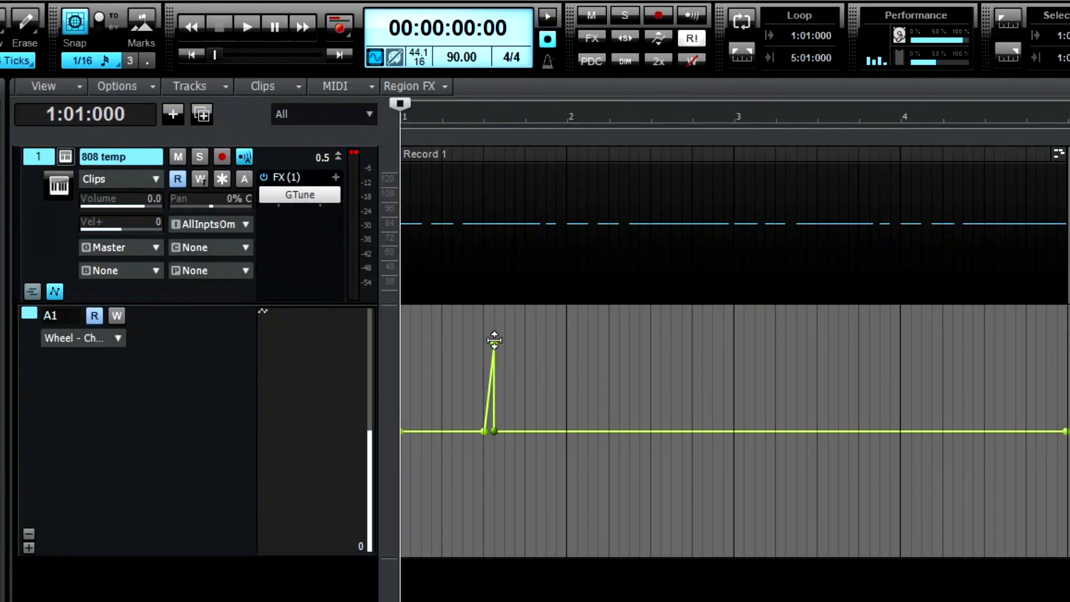
Raise the wheel bend's peak node to the lane's maximum and audition the pattern
left_click_drag(494, 340, 494, 309)
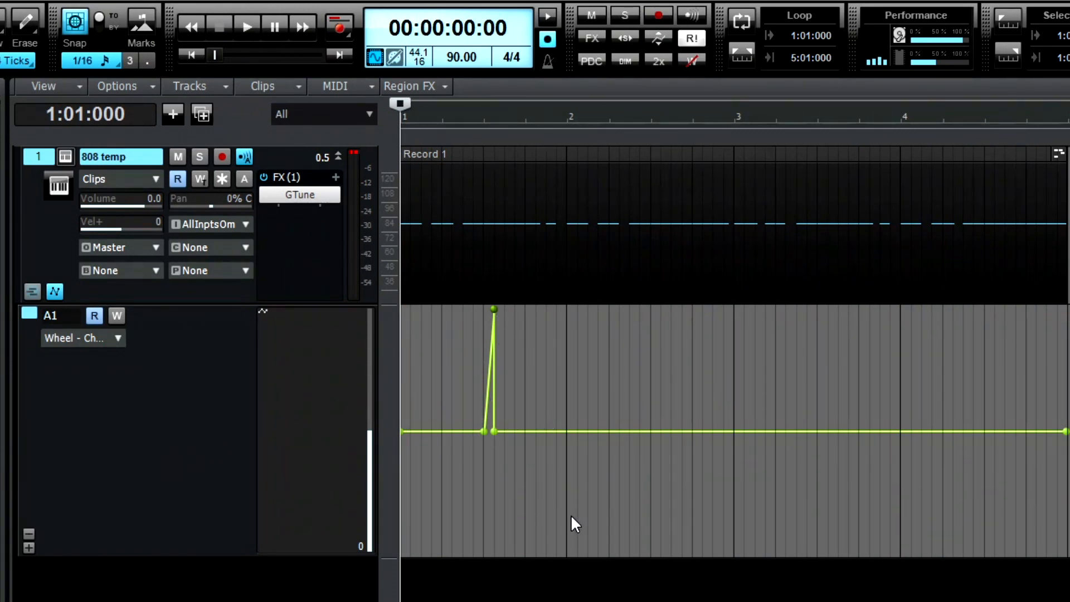
key("space")
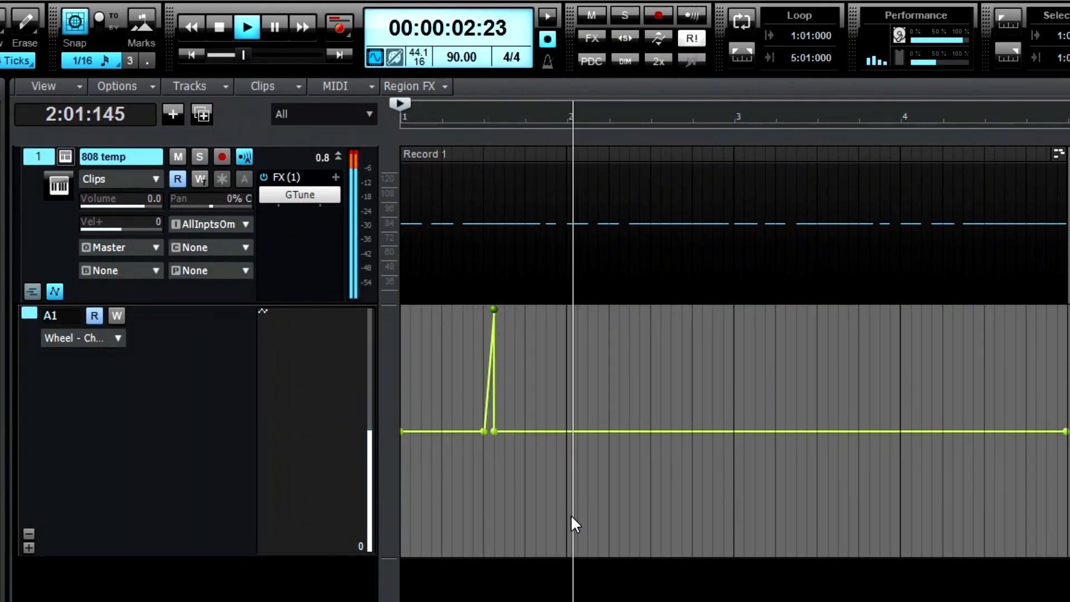
key("space")
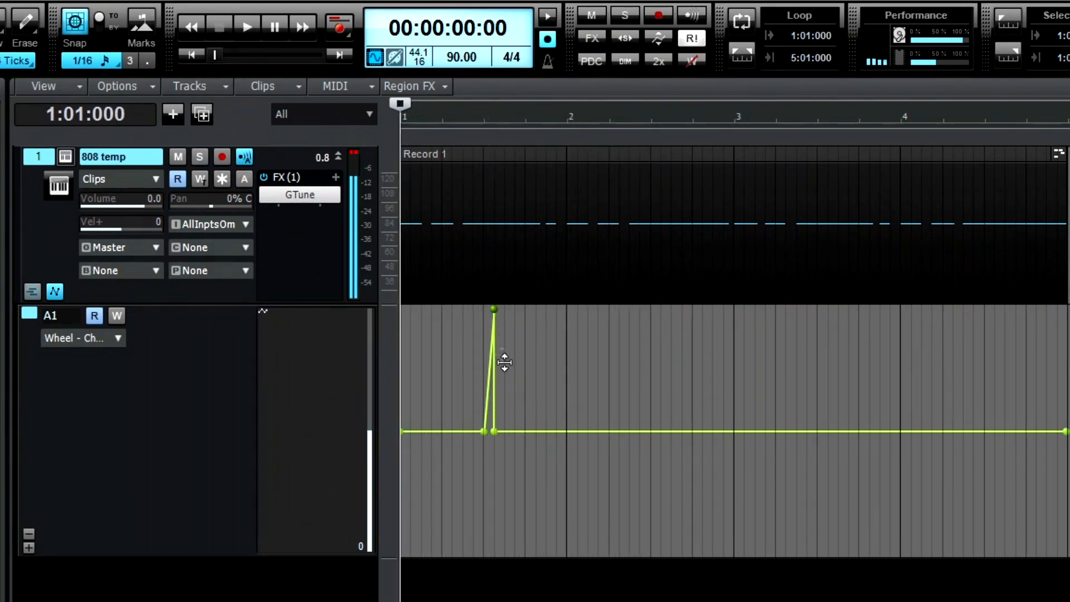
Lower the bend's peak again and delete the three added nodes from the Wheel envelope
left_click_drag(495, 309, 492, 341)
right_click(491, 340)
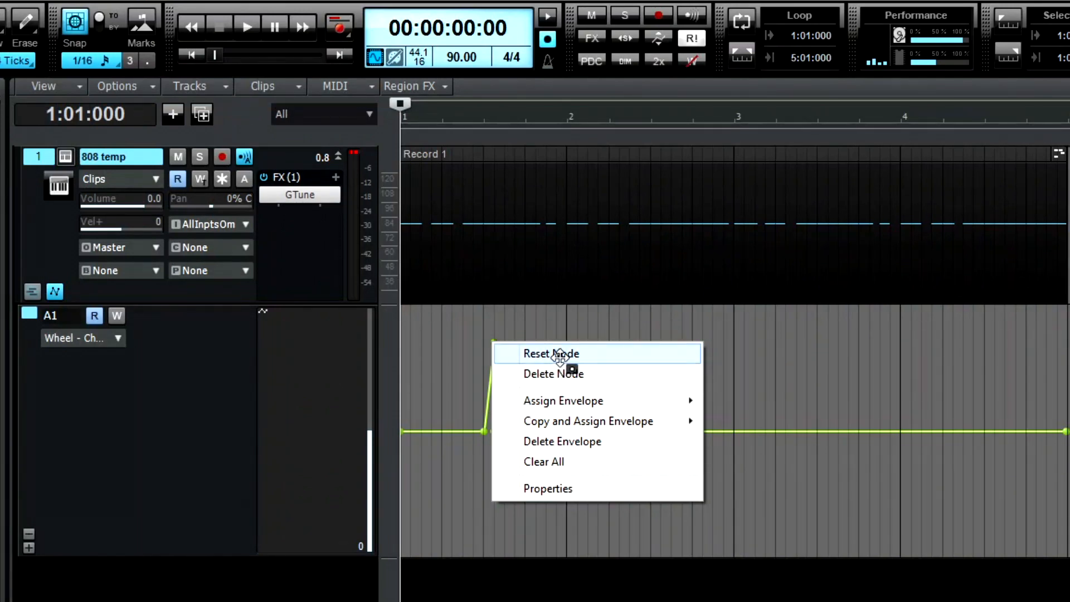
left_click(570, 375)
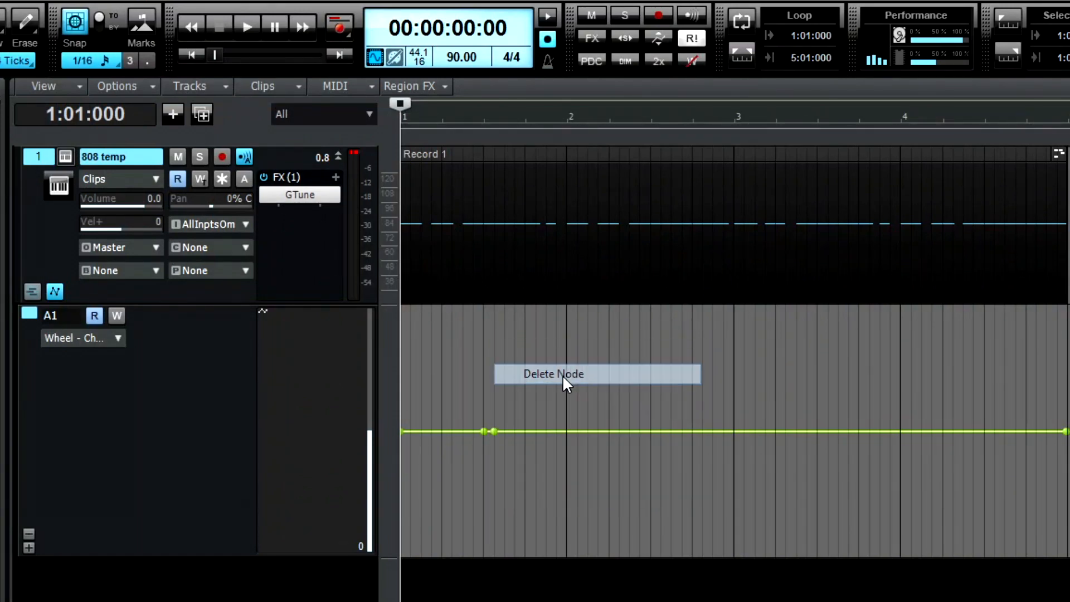
right_click(495, 431)
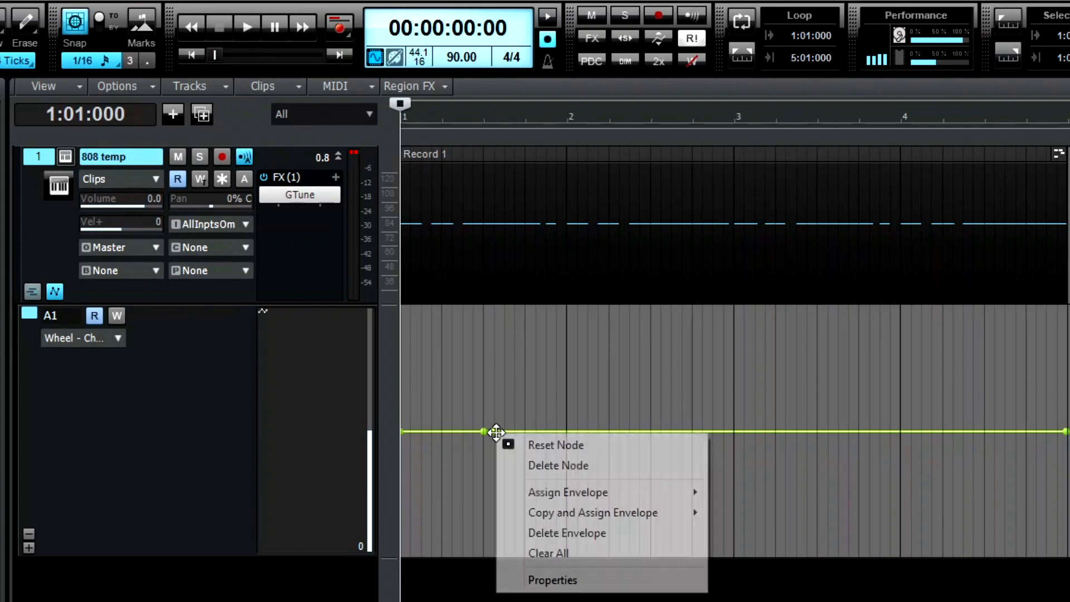
left_click(550, 466)
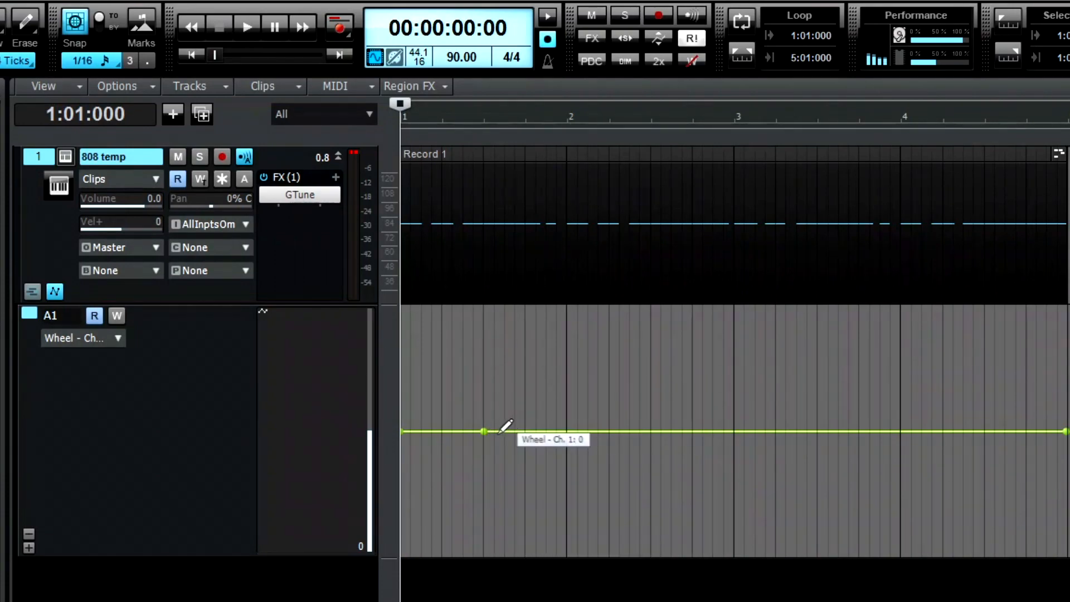
right_click(483, 430)
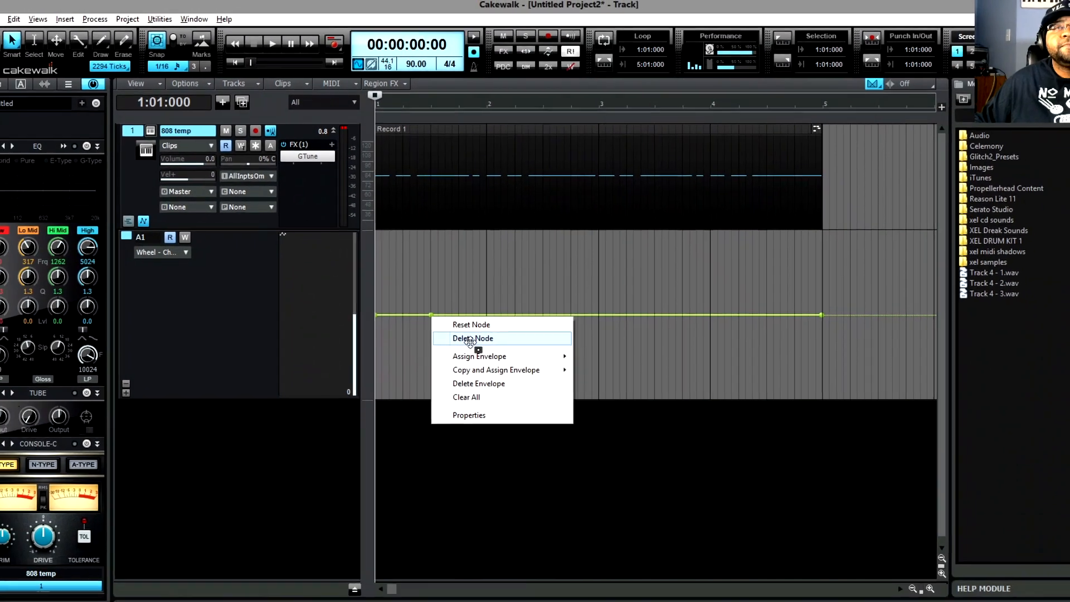
left_click(543, 465)
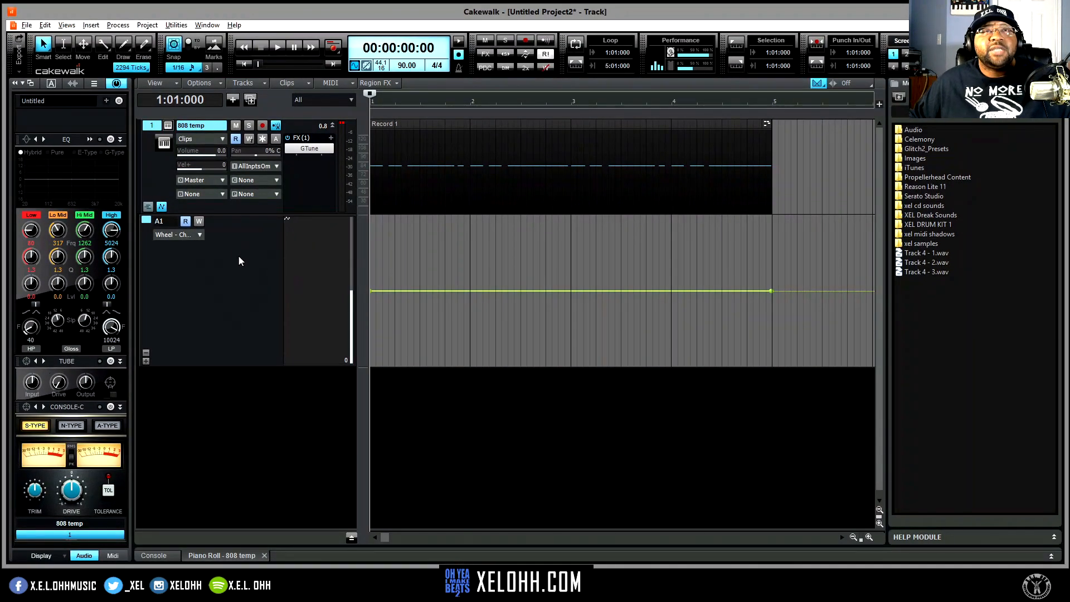
Open the 808 temp track's piano roll with a taller controller pane and add a Wheel lane on Channel 1
left_click(225, 557)
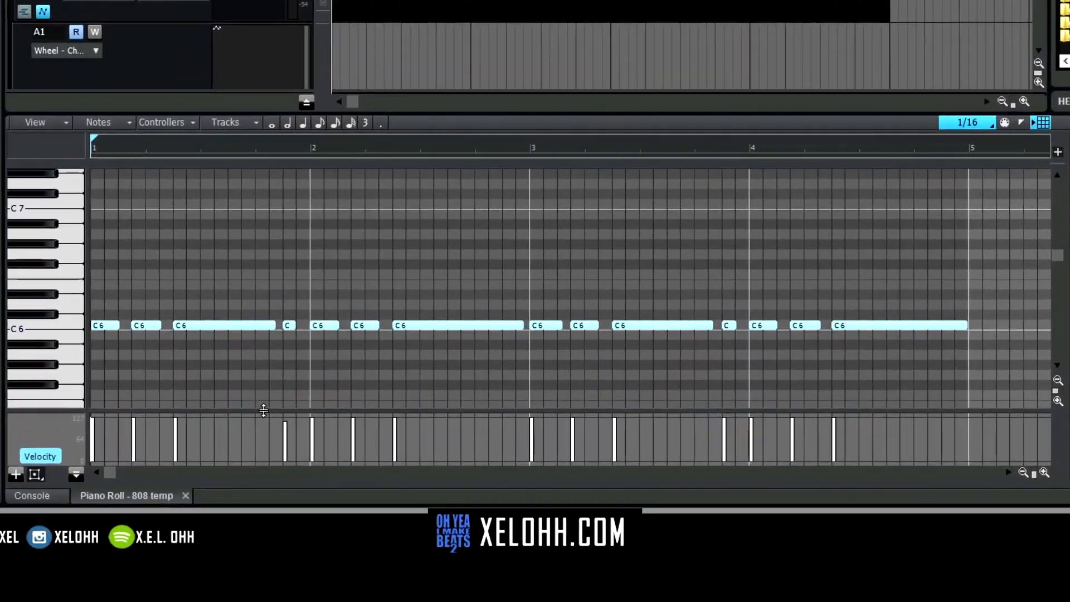
left_click_drag(263, 410, 270, 352)
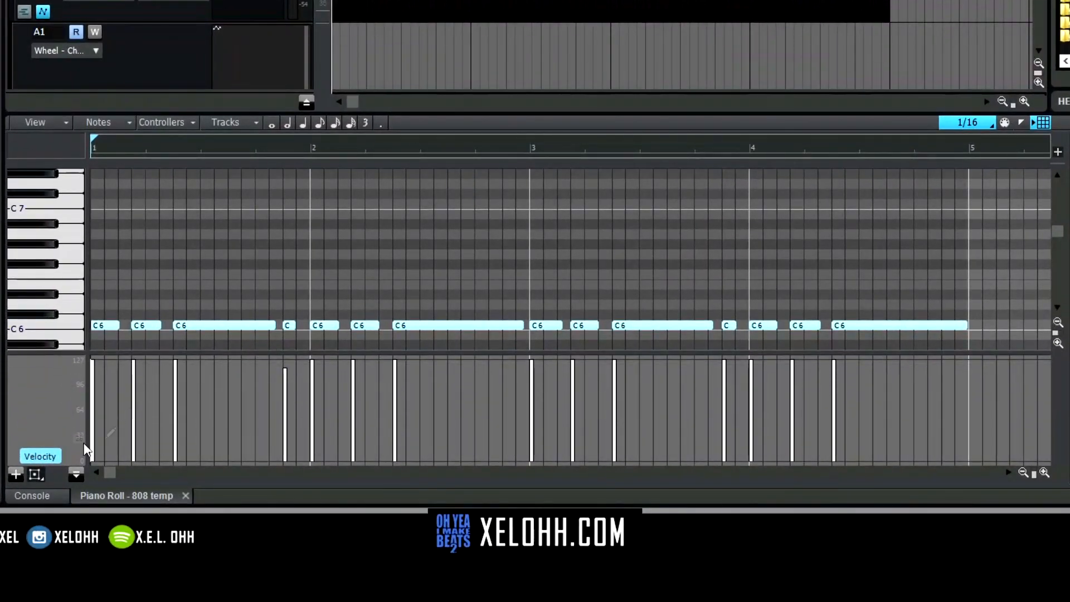
left_click(16, 474)
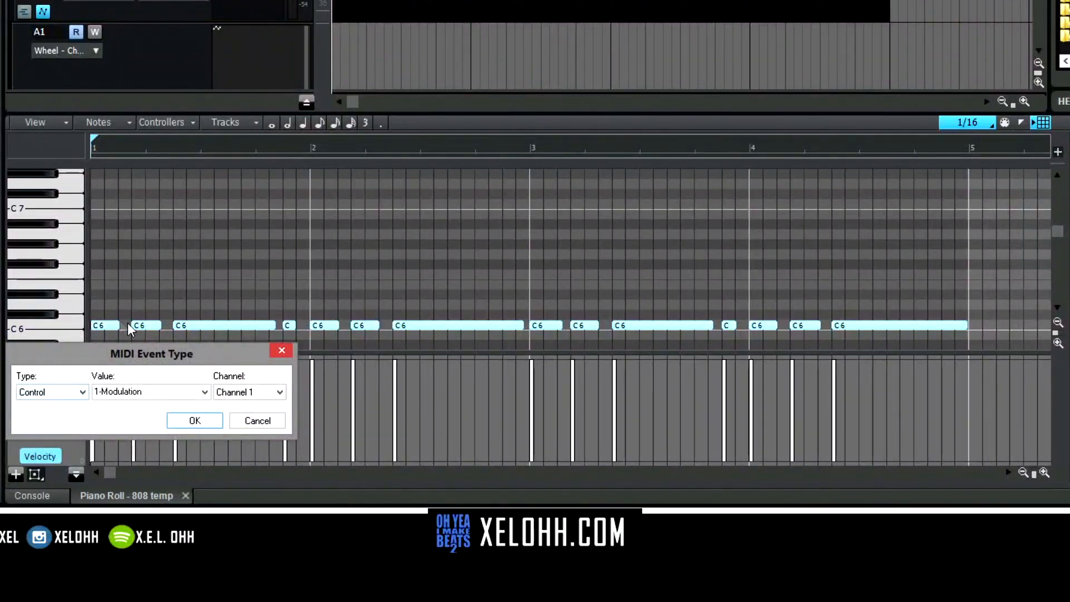
left_click(82, 392)
left_click(71, 417)
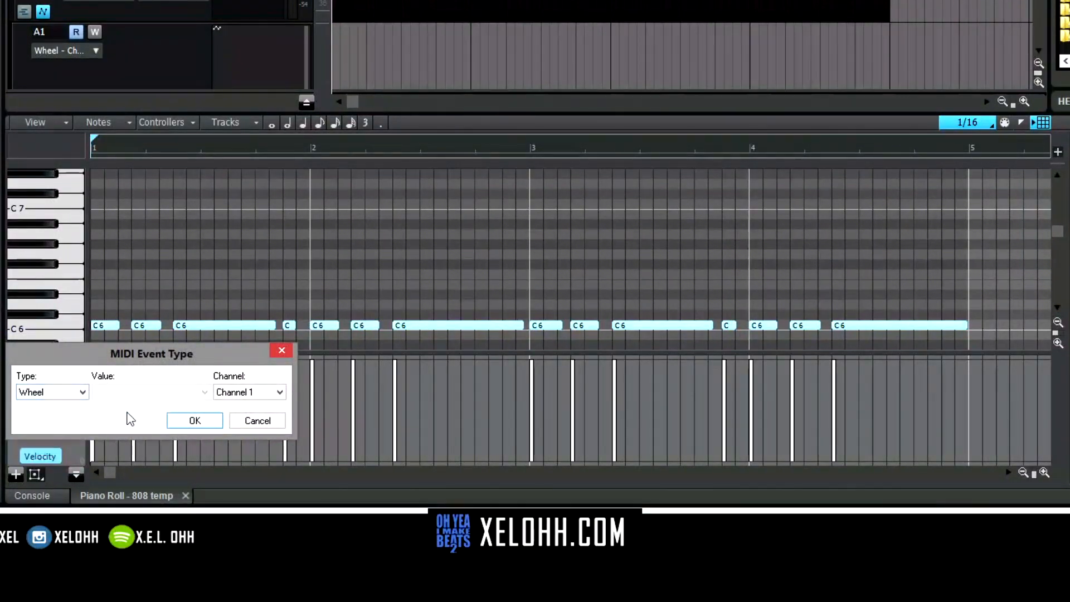
left_click(197, 423)
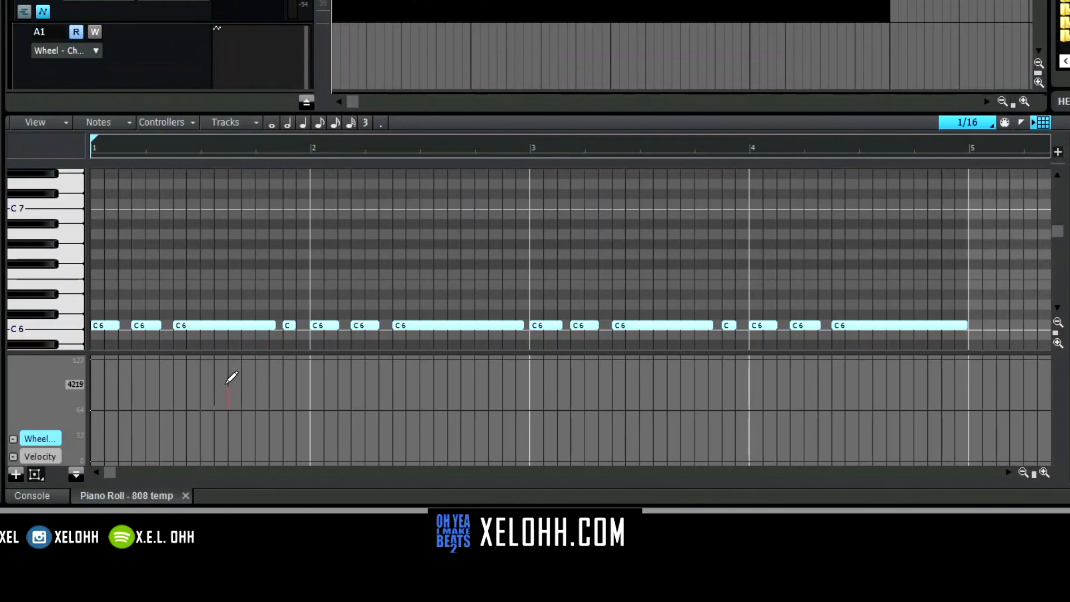
Draw a stepped wheel rise from beat 3 of bar 1, returning to centre at the short C6 note, and audition it
left_click_drag(262, 373, 283, 383)
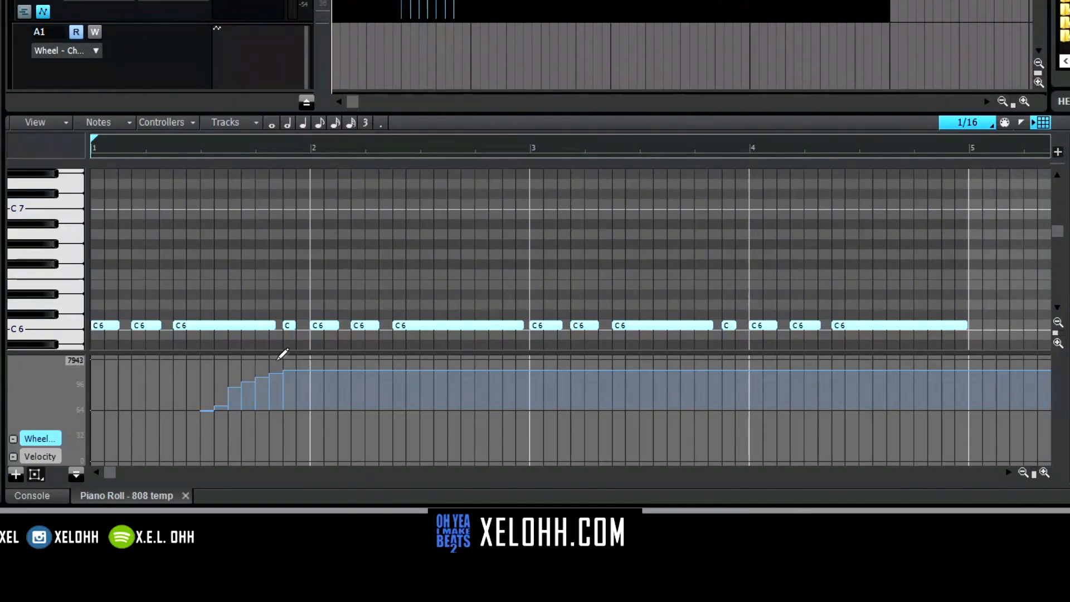
left_click_drag(297, 370, 296, 410)
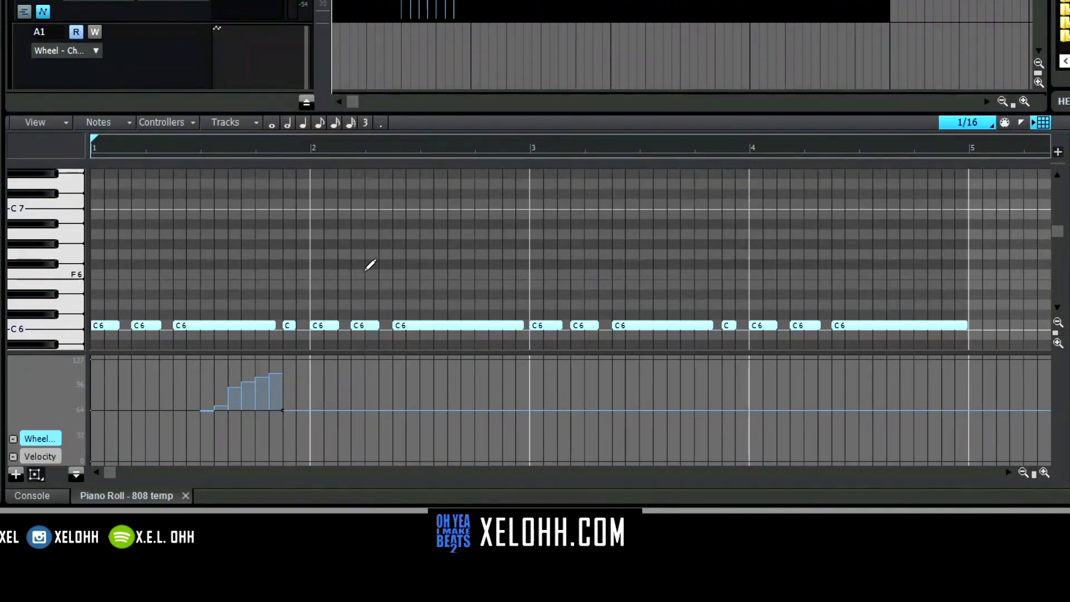
key("space")
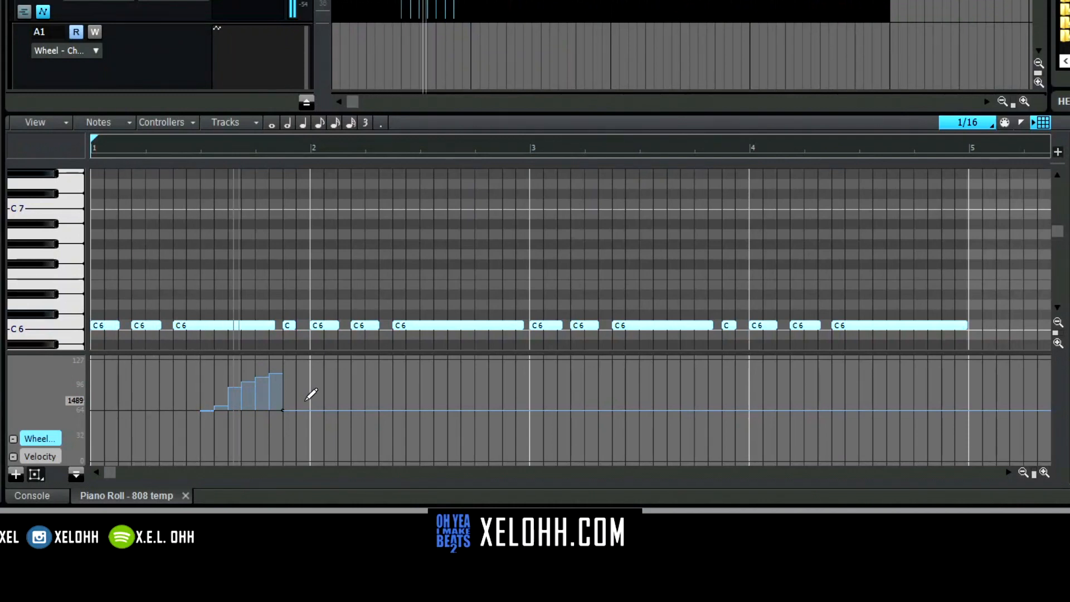
key("space")
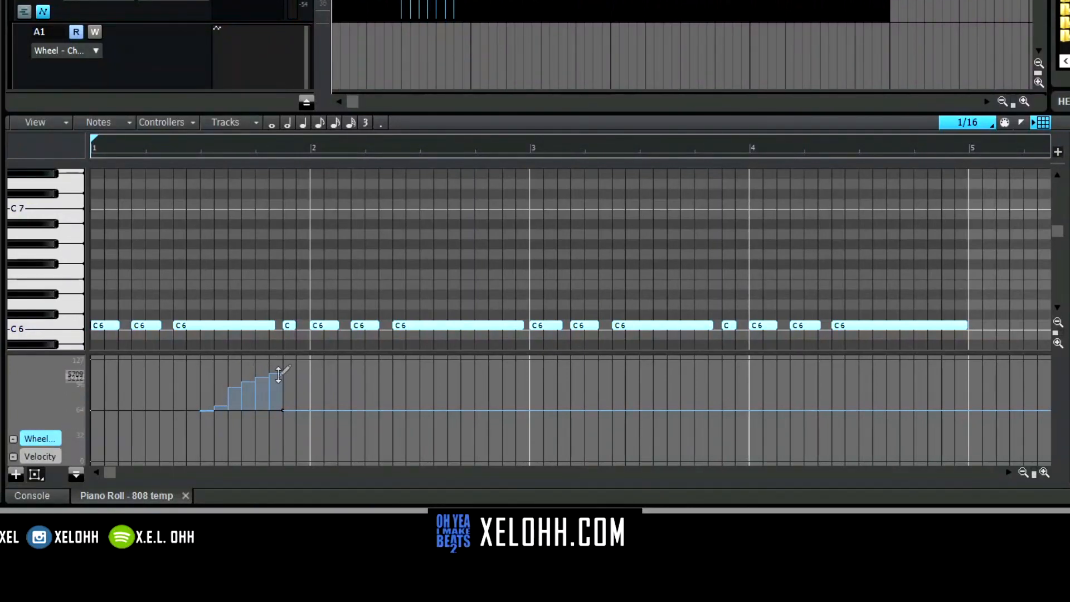
Shorten the upward wheel bend to three sixteenths from beat 3, raise its last step to about 7695, and audition it
left_click_drag(278, 374, 277, 411)
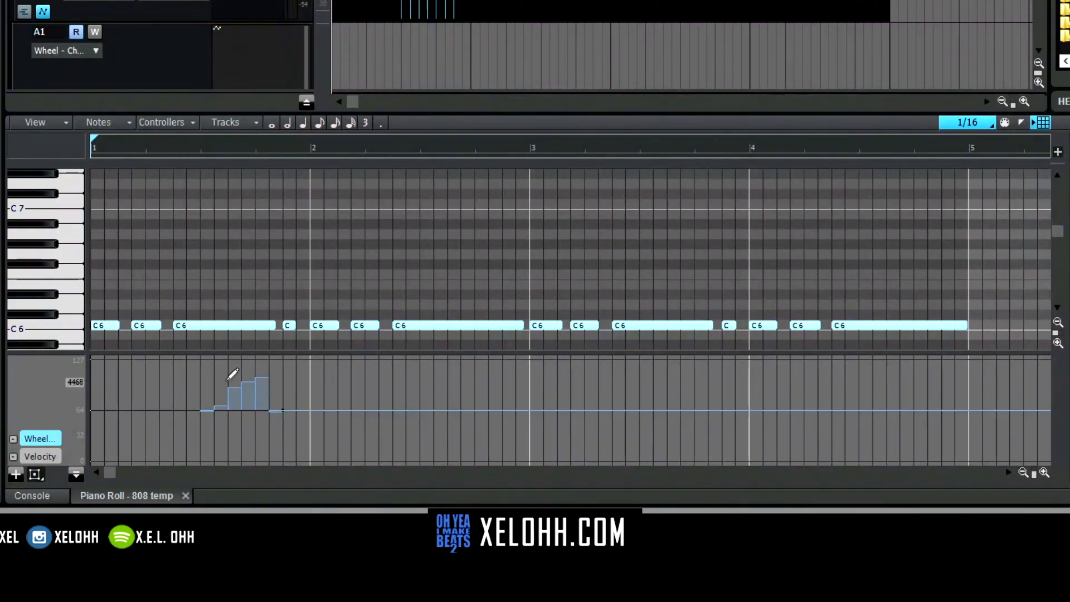
left_click_drag(246, 372, 311, 424)
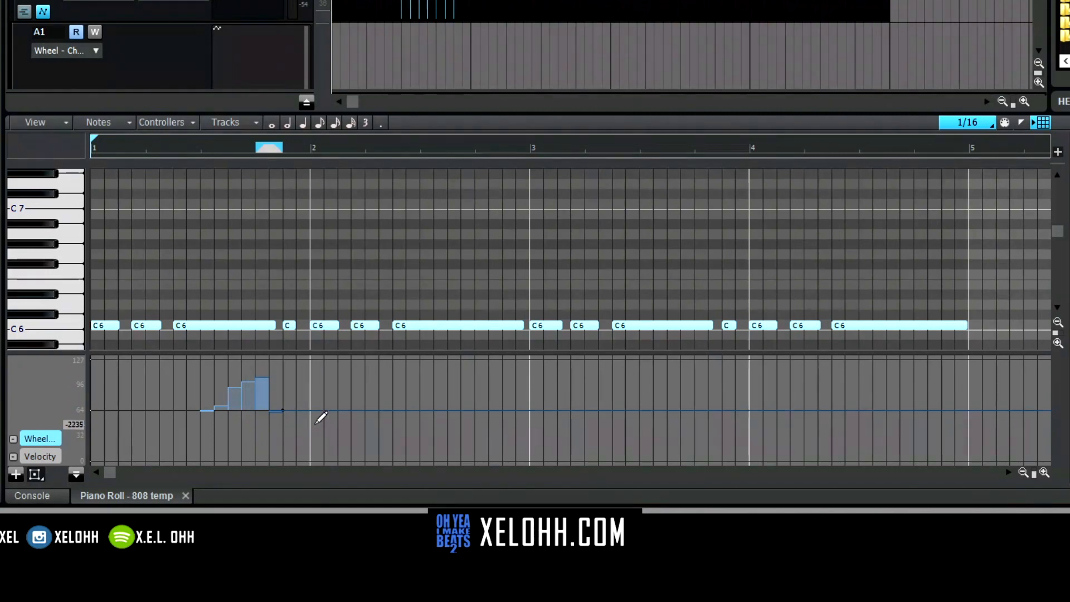
key("Delete")
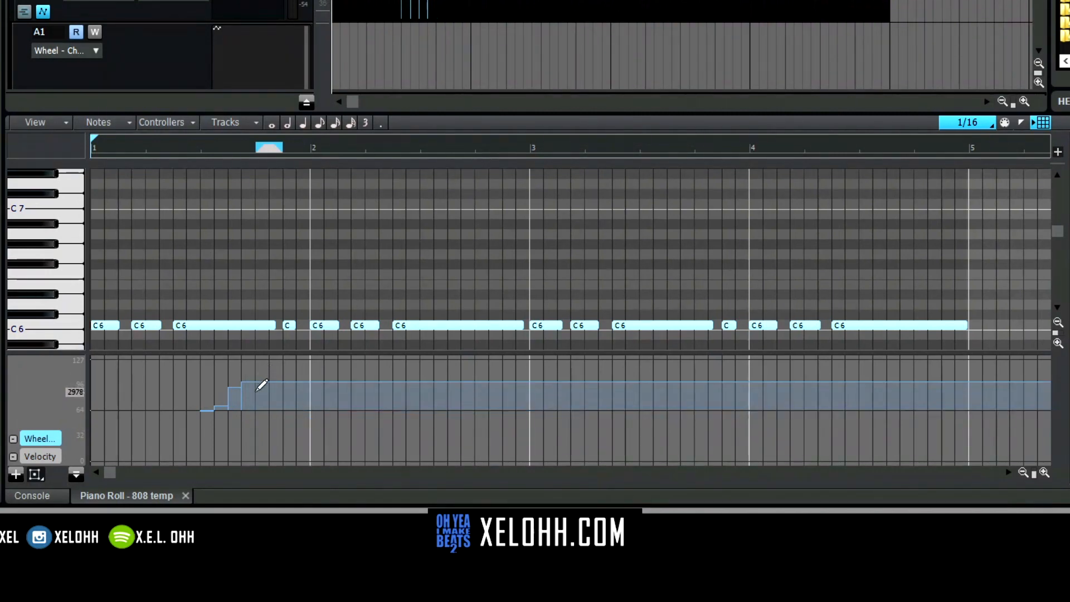
mouse_move(256, 382)
left_mouse_down()
mouse_move(255, 409)
mouse_move(234, 386)
mouse_move(235, 362)
left_mouse_up()
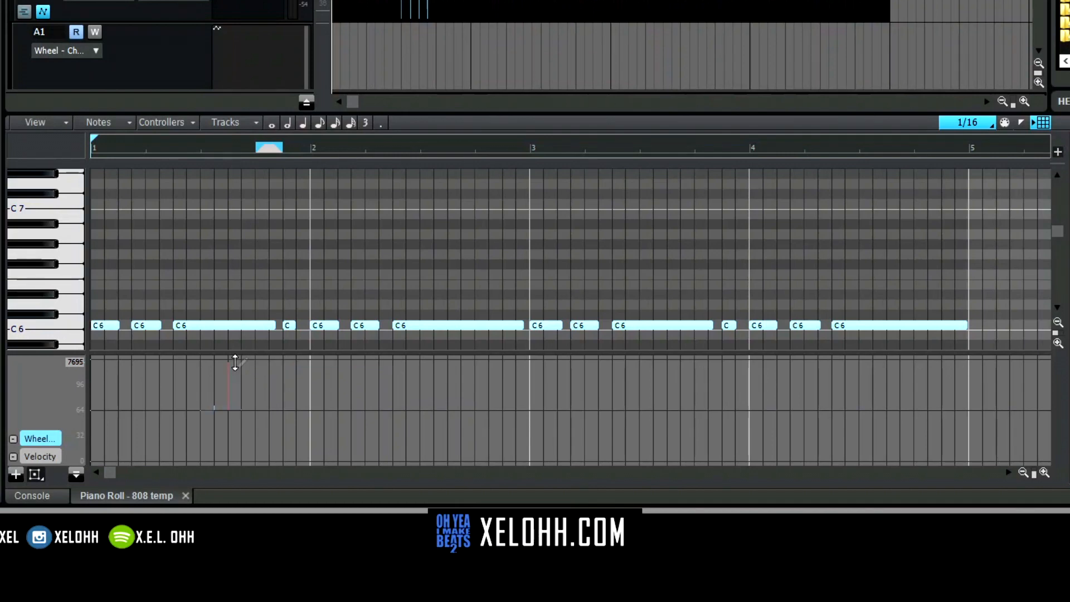
key("space")
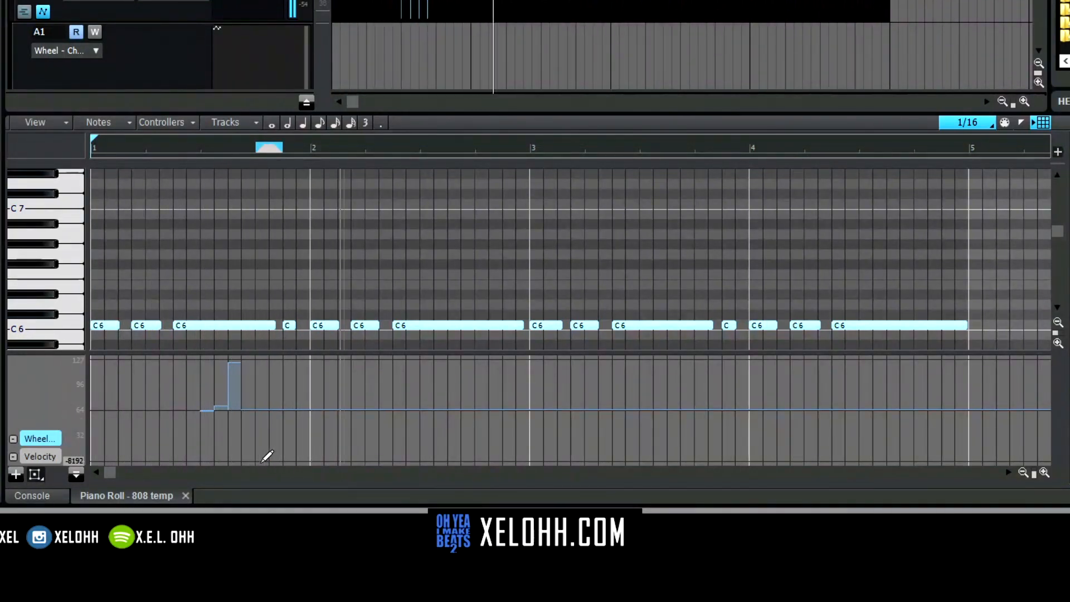
key("space")
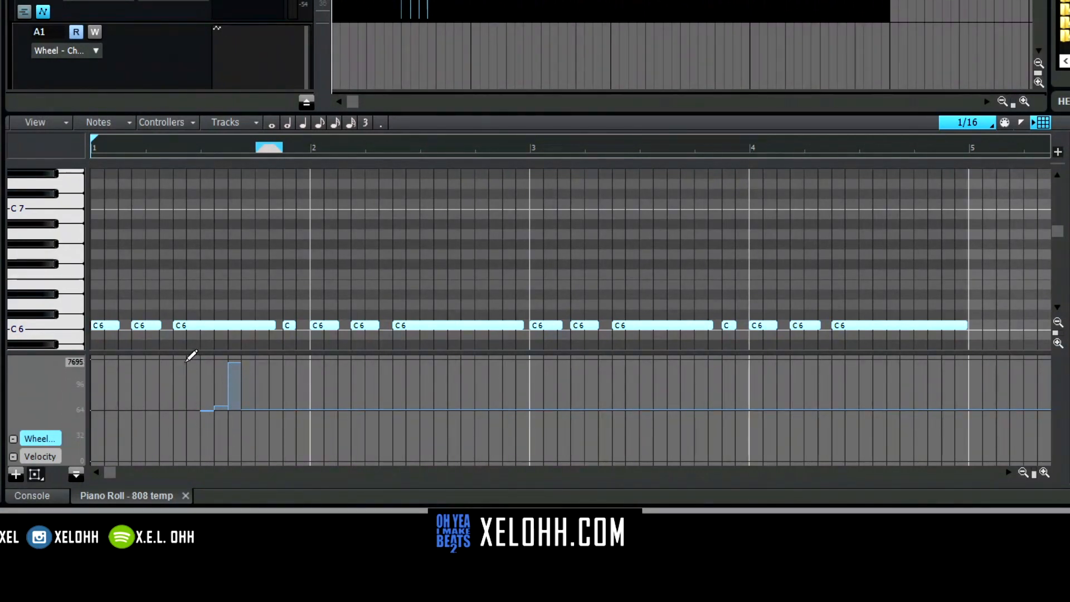
Replace the upward bend with a stepped downward wheel bend around beat 3 of bar 1, returning to centre, and audition it
left_click_drag(185, 361, 277, 428)
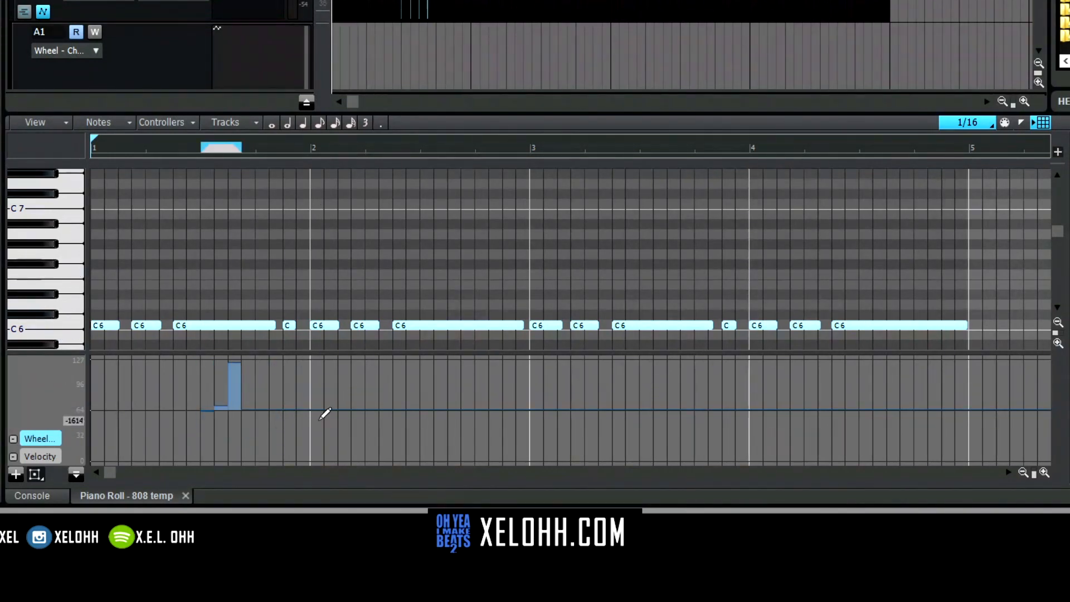
key("Delete")
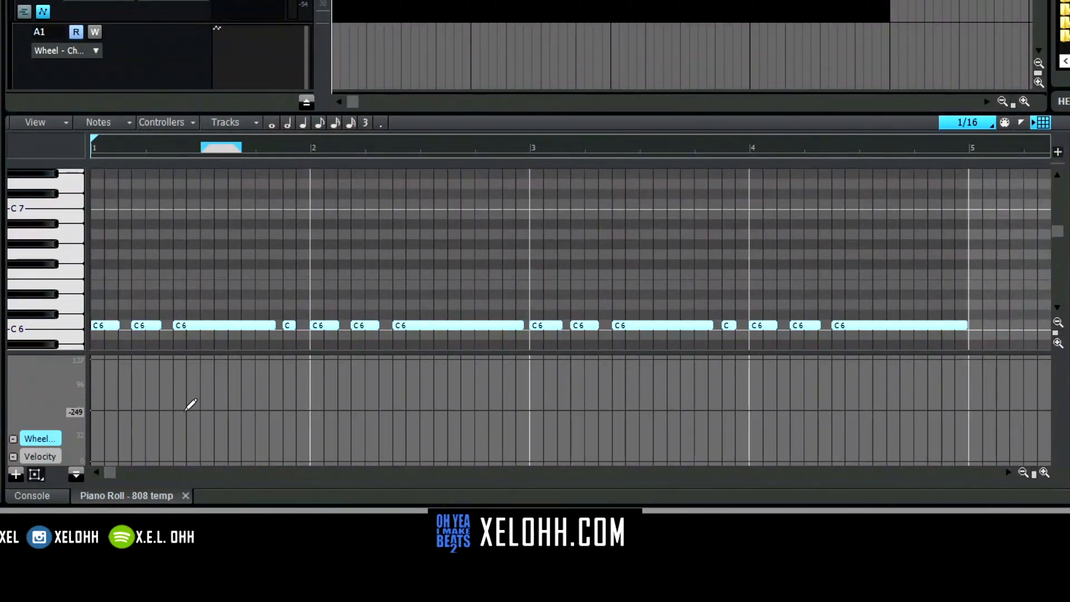
mouse_move(193, 408)
left_mouse_down()
mouse_move(273, 450)
mouse_move(270, 411)
left_mouse_up()
key("space")
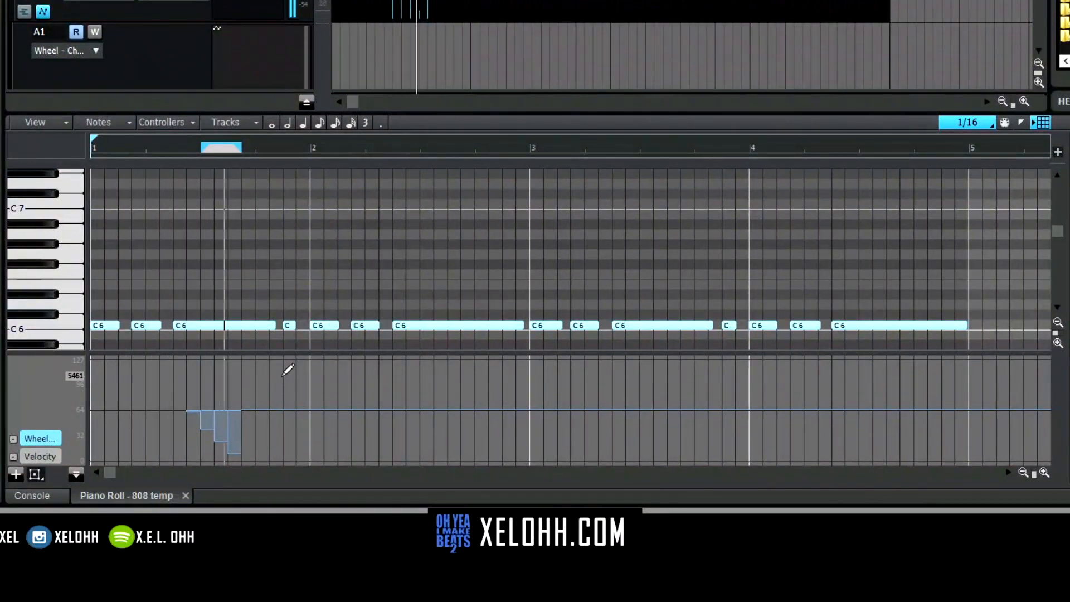
key("space")
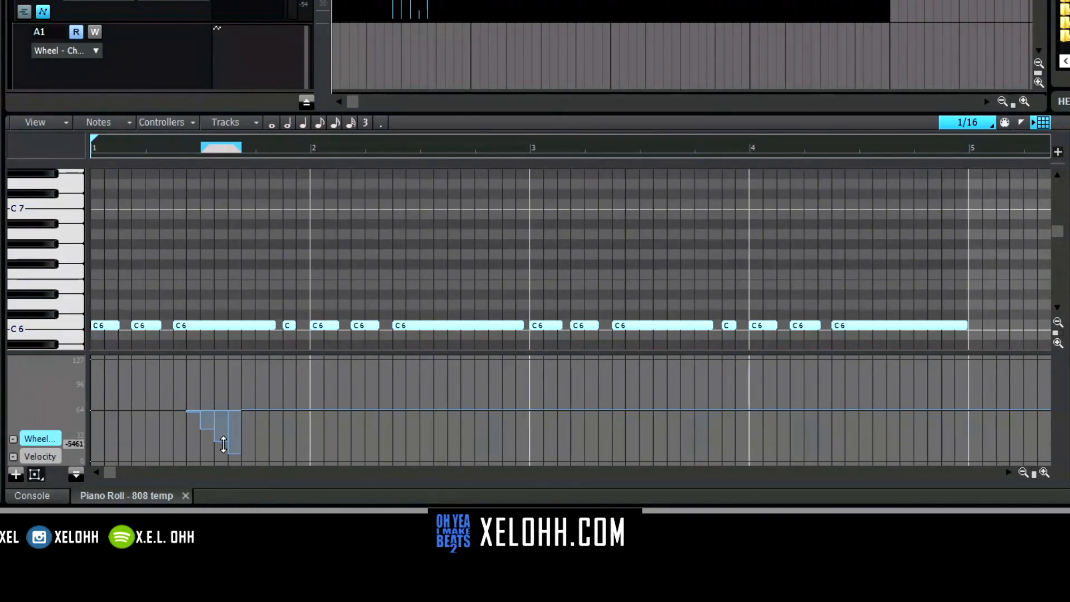
Delete the descending wheel steps, draw an eighth-long drop near the lane's minimum from beat 3 of bar 1, and audition it
left_click_drag(173, 392, 220, 451)
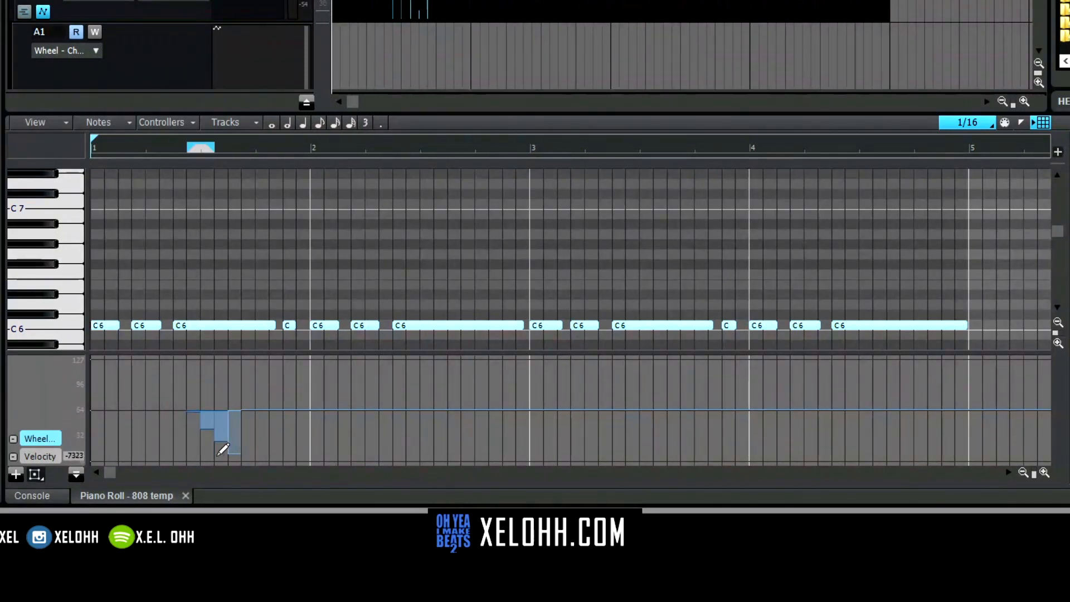
key("Delete")
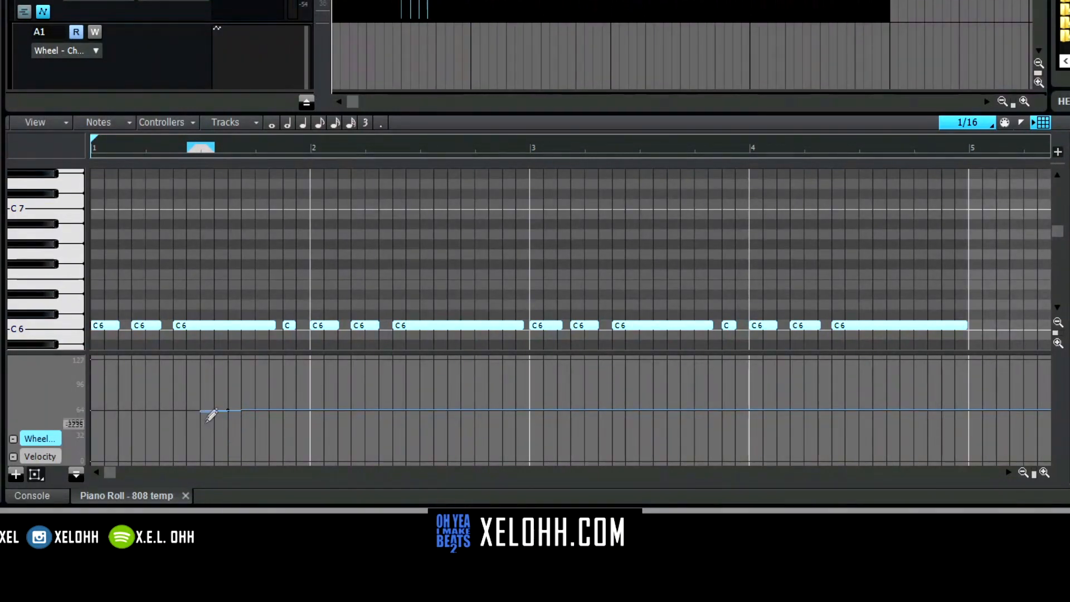
mouse_move(206, 409)
left_mouse_down()
mouse_move(206, 458)
mouse_move(208, 446)
mouse_move(232, 439)
mouse_move(221, 411)
mouse_move(220, 460)
left_mouse_up()
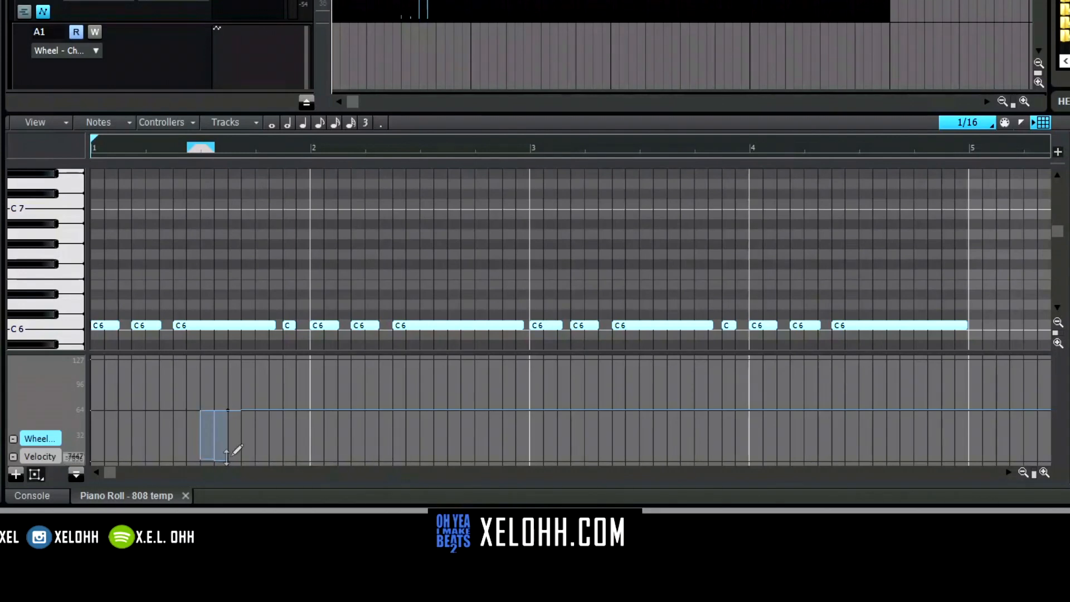
key("space")
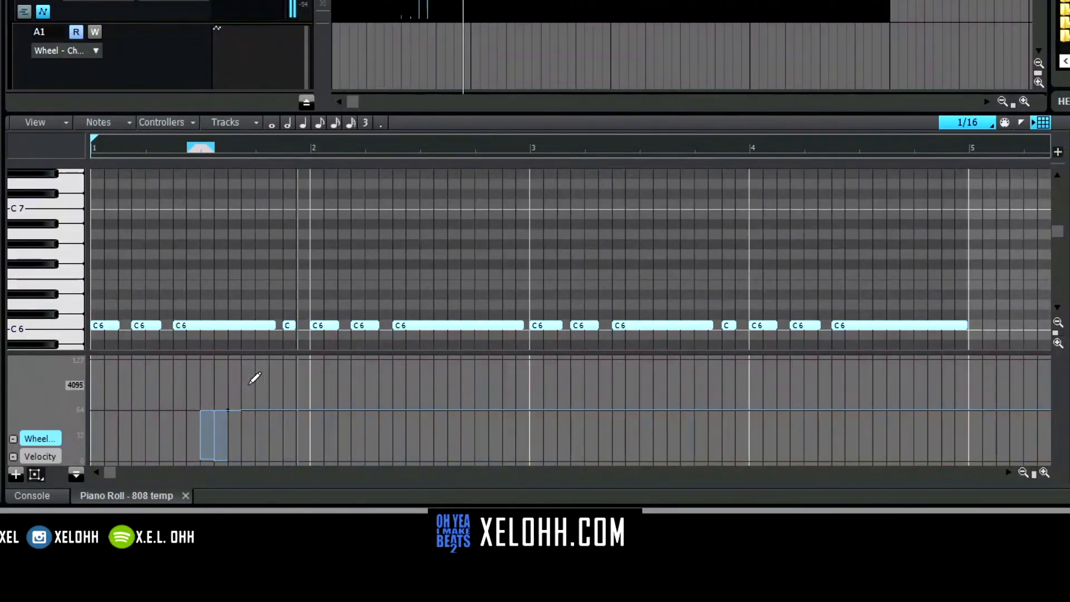
key("space")
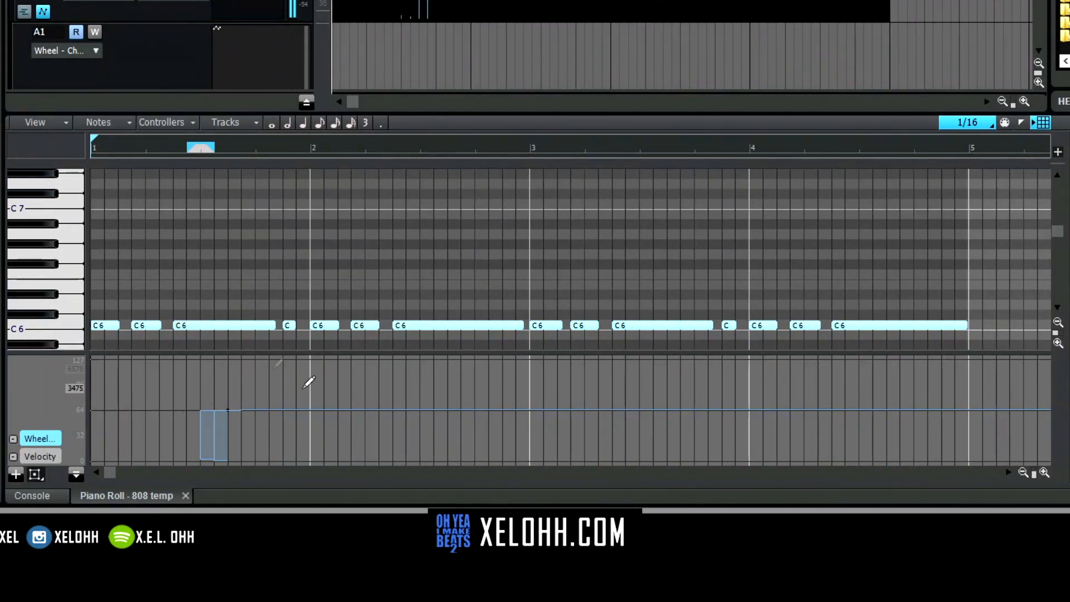
Delete the remaining wheel events and show the Velocity lane in a shorter controller pane
left_click_drag(179, 388, 277, 466)
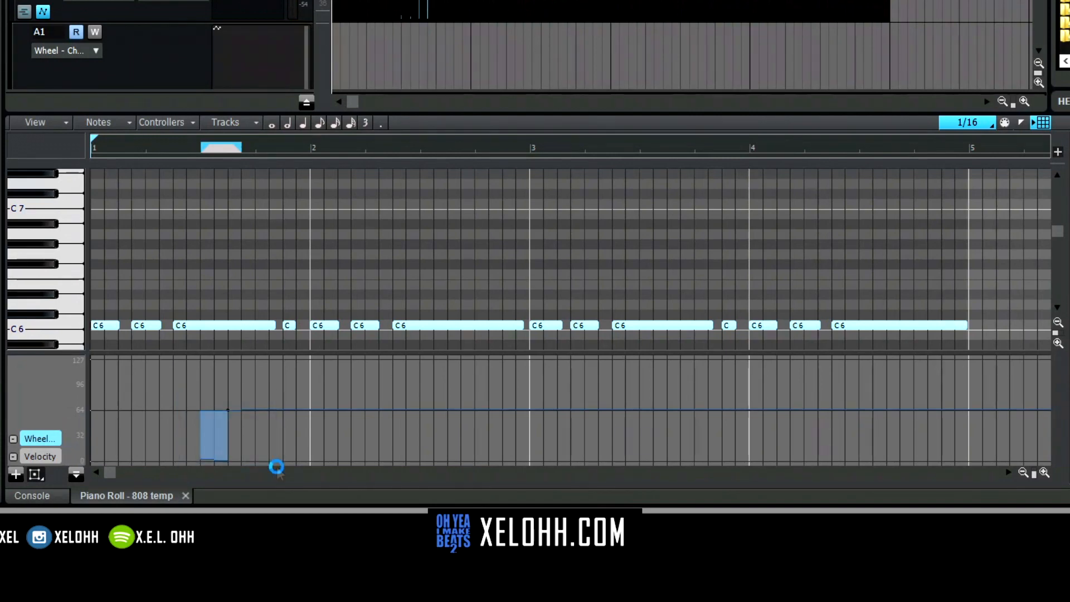
key("Delete")
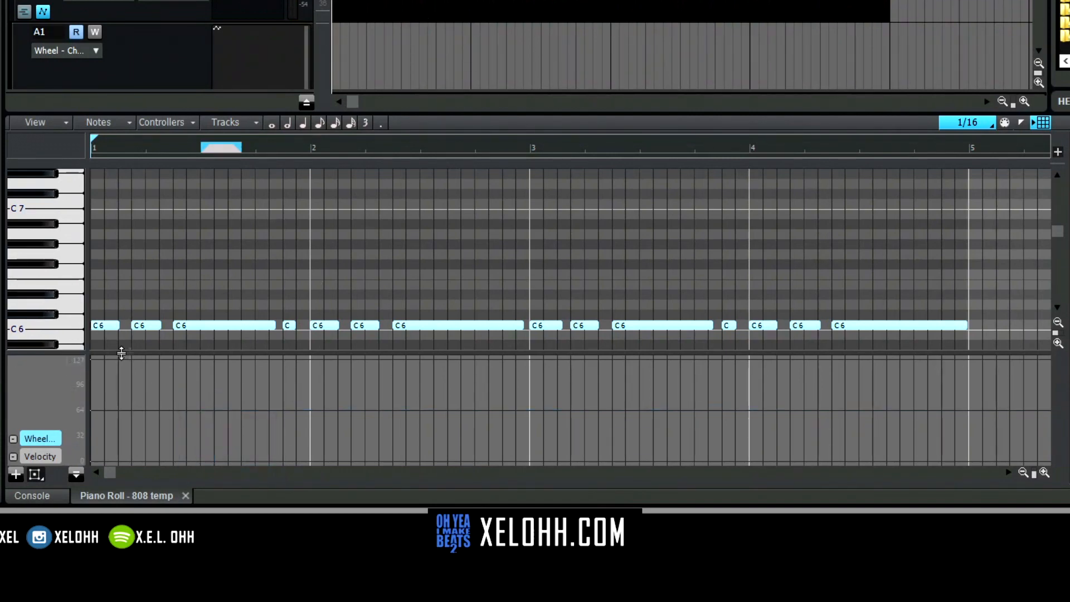
left_click_drag(194, 354, 186, 397)
left_click(41, 457)
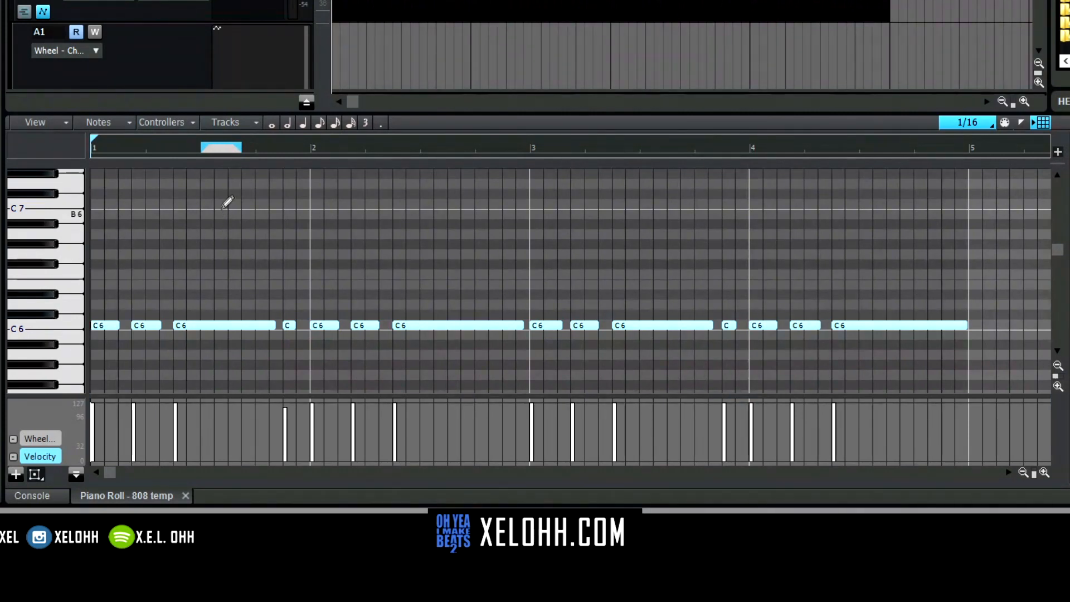
Add a sixteenth-long C7 note a sixteenth after beat 3 of bar 1 and play the pattern from the start
left_click(219, 203)
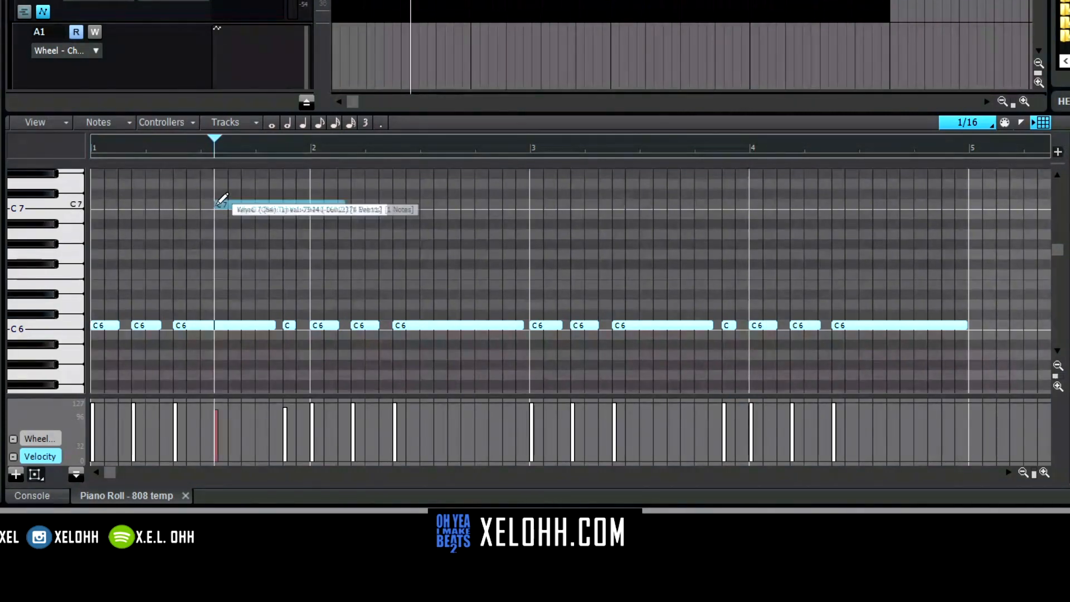
left_click_drag(344, 202, 229, 203)
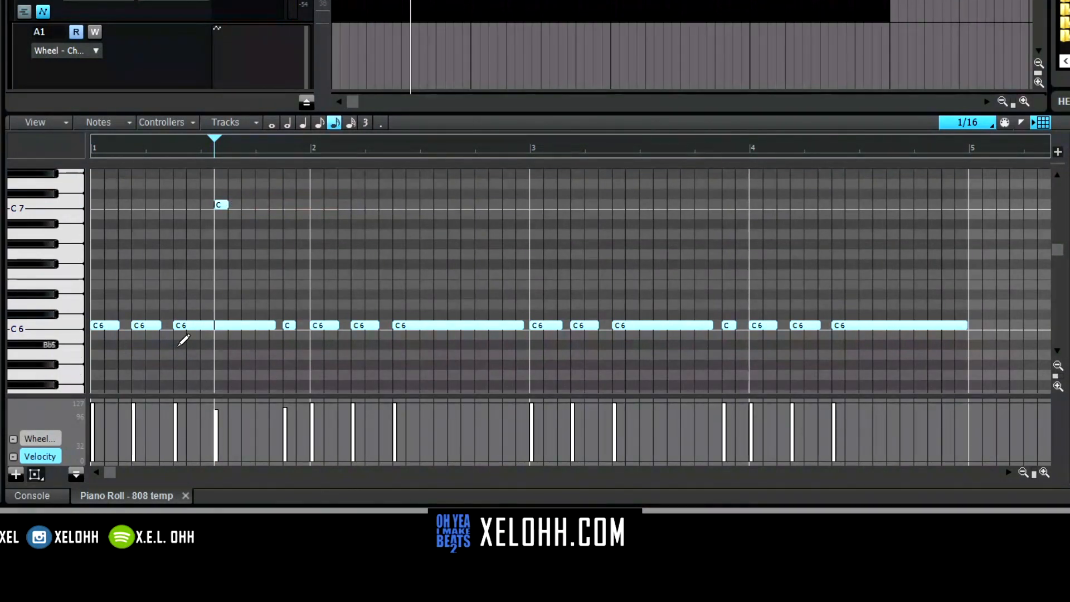
key("w")
key("space")
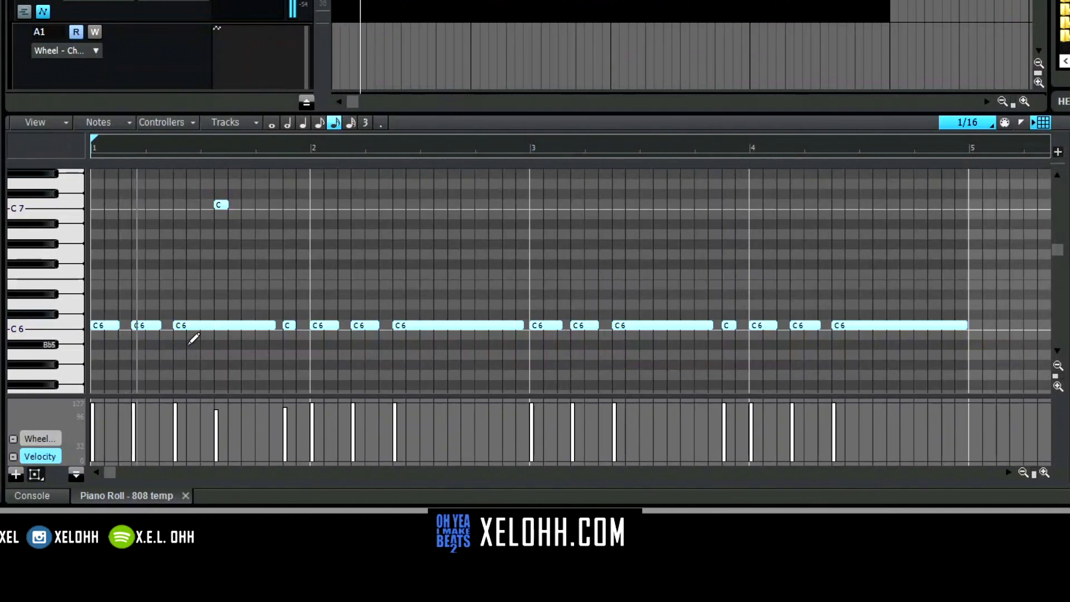
key("space")
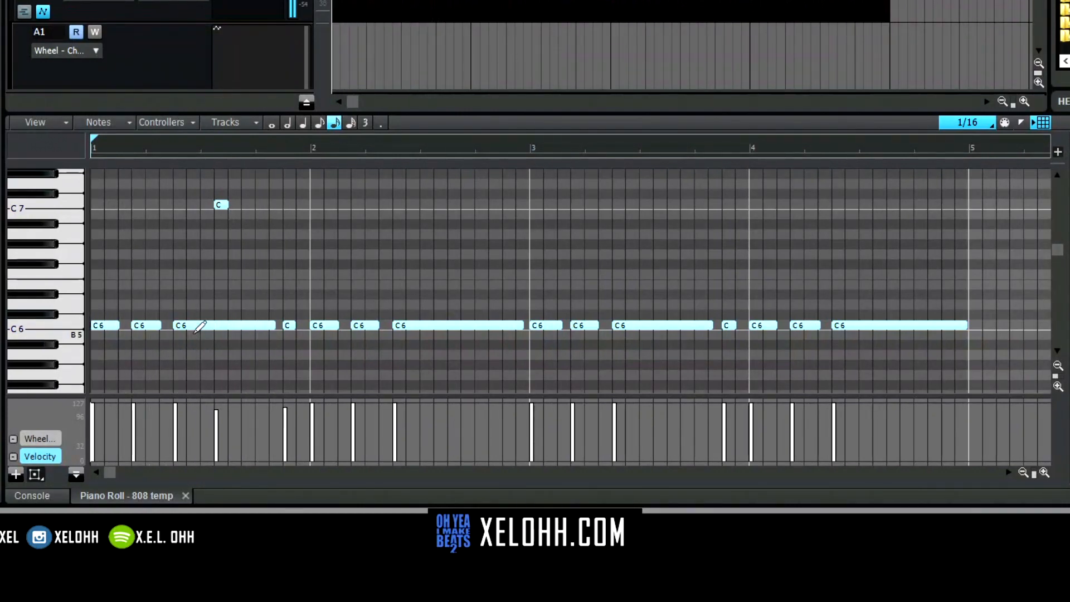
Lengthen the C7 note to an eighth and audition the glide
left_click_drag(224, 206, 245, 211)
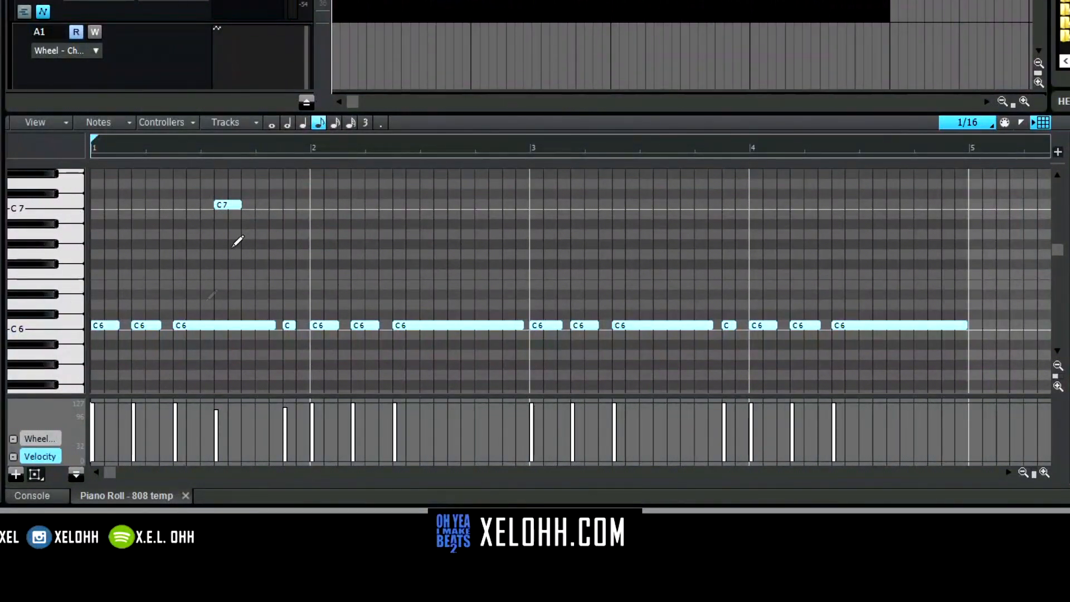
key("space")
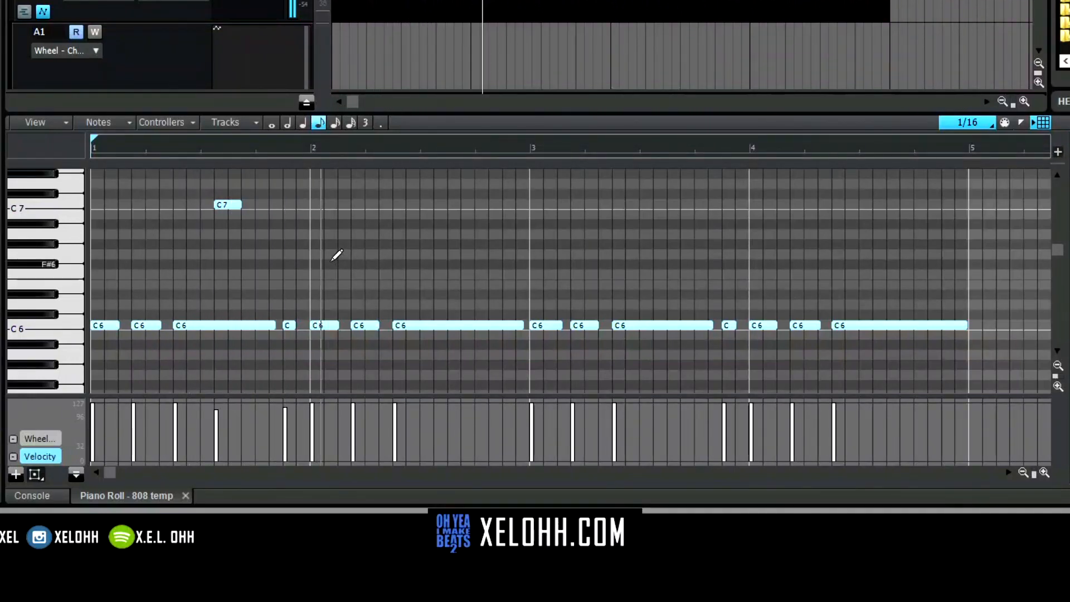
key("space")
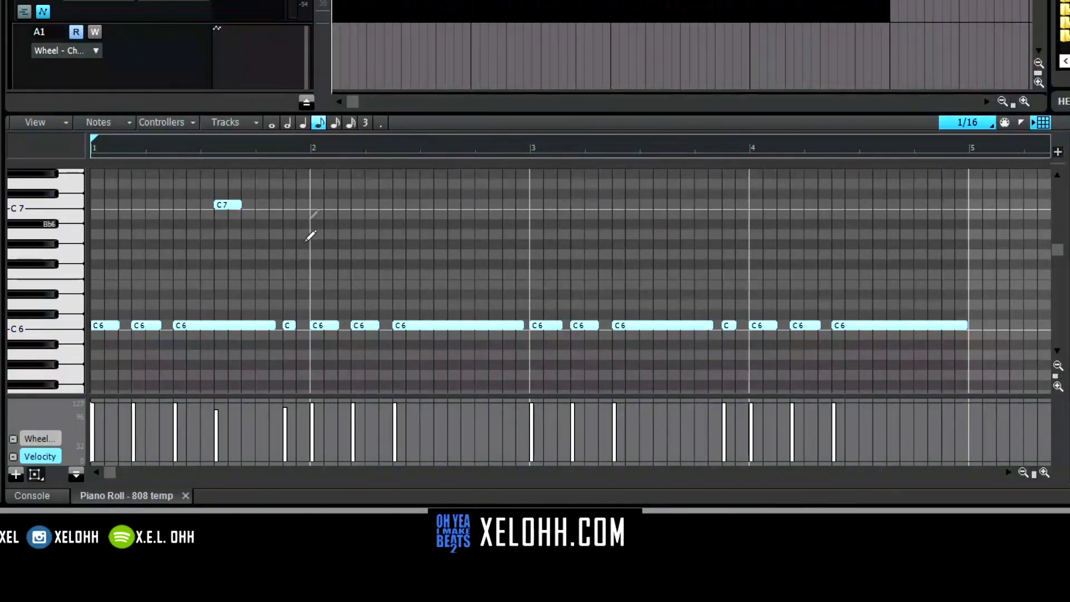
mouse_move(294, 327)
left_mouse_down()
mouse_move(306, 327)
mouse_move(296, 328)
left_mouse_up()
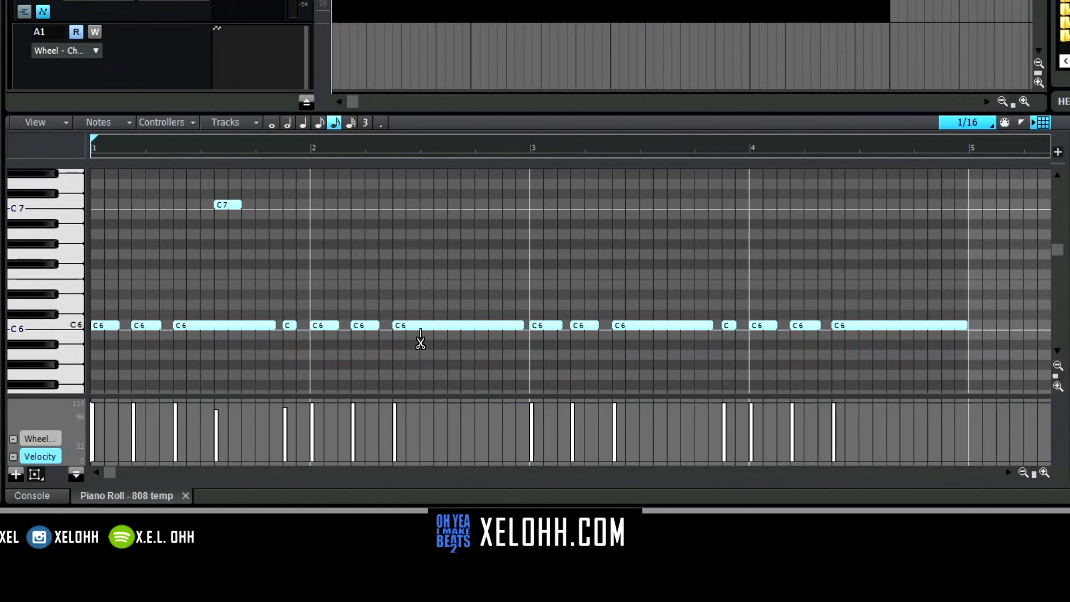
Split the long C6 note of bar 2 at beat 3, extend its second part to the start of bar 3, and audition it
left_click(420, 332)
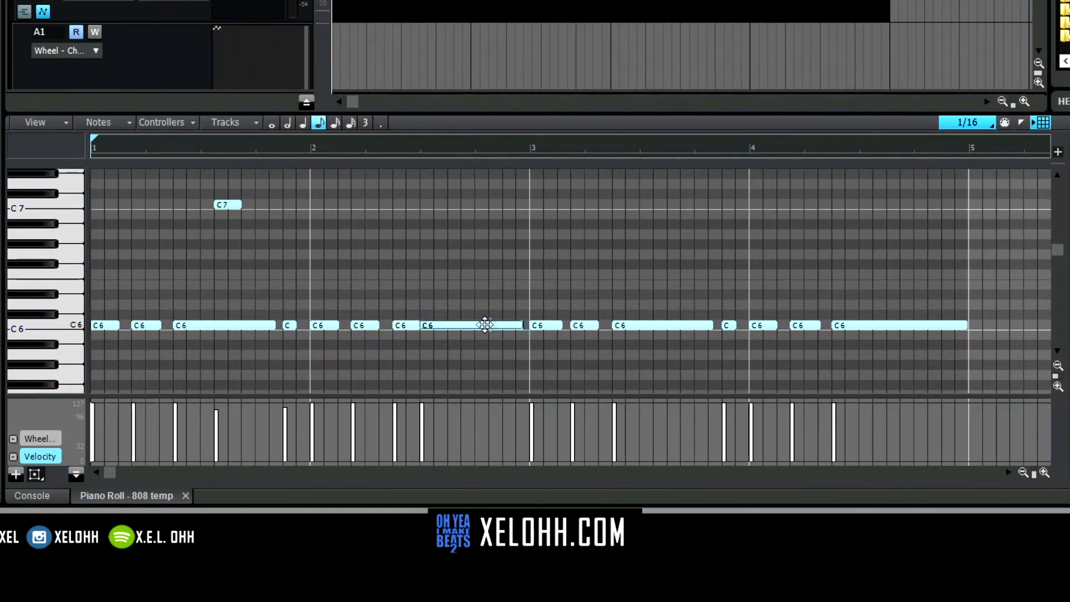
left_click_drag(523, 329, 530, 326)
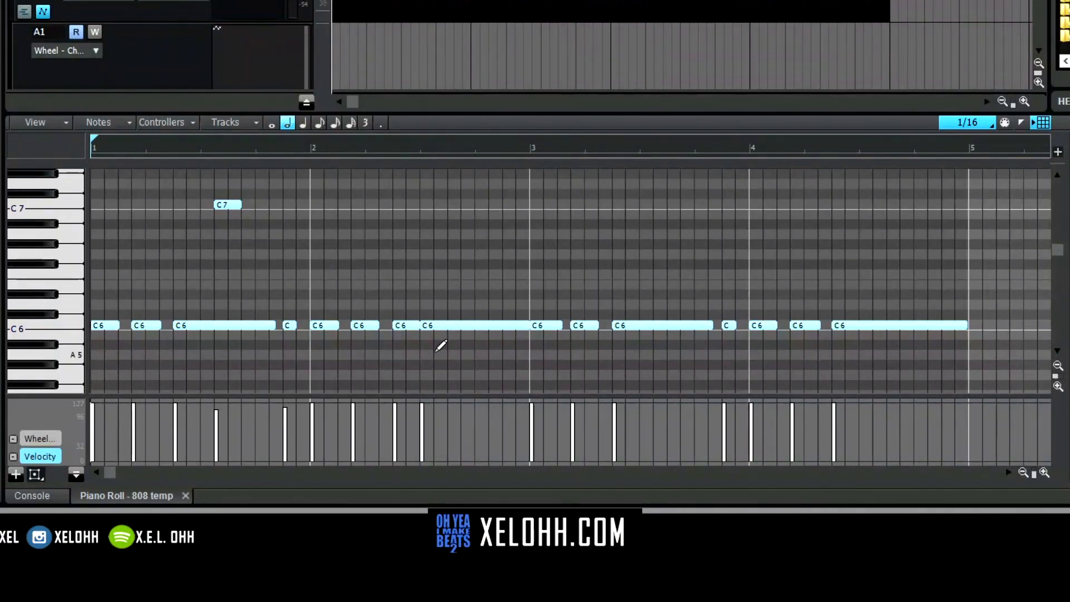
key("space")
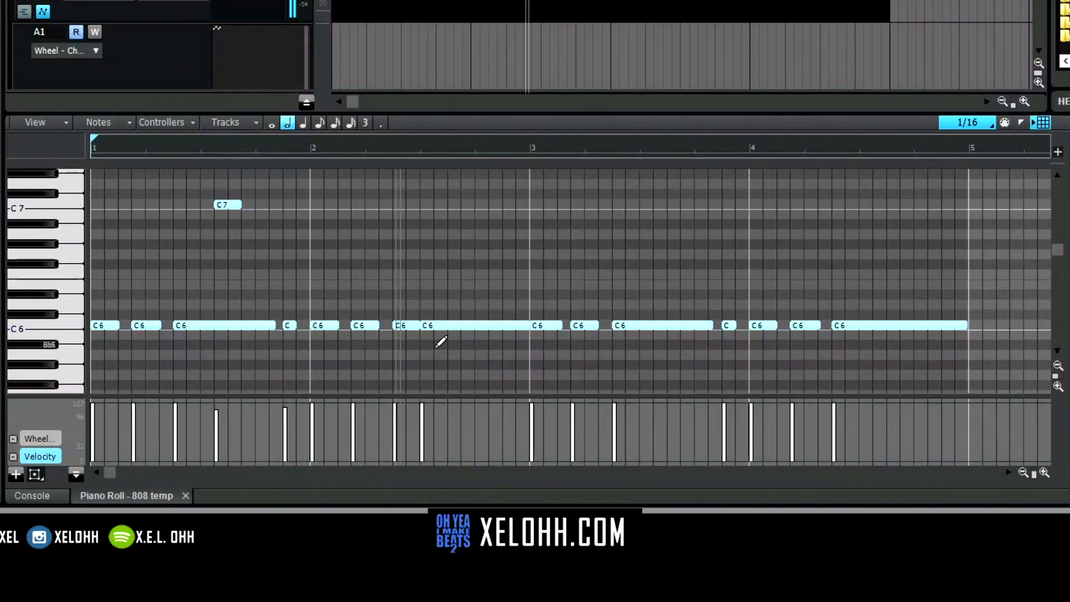
key("space")
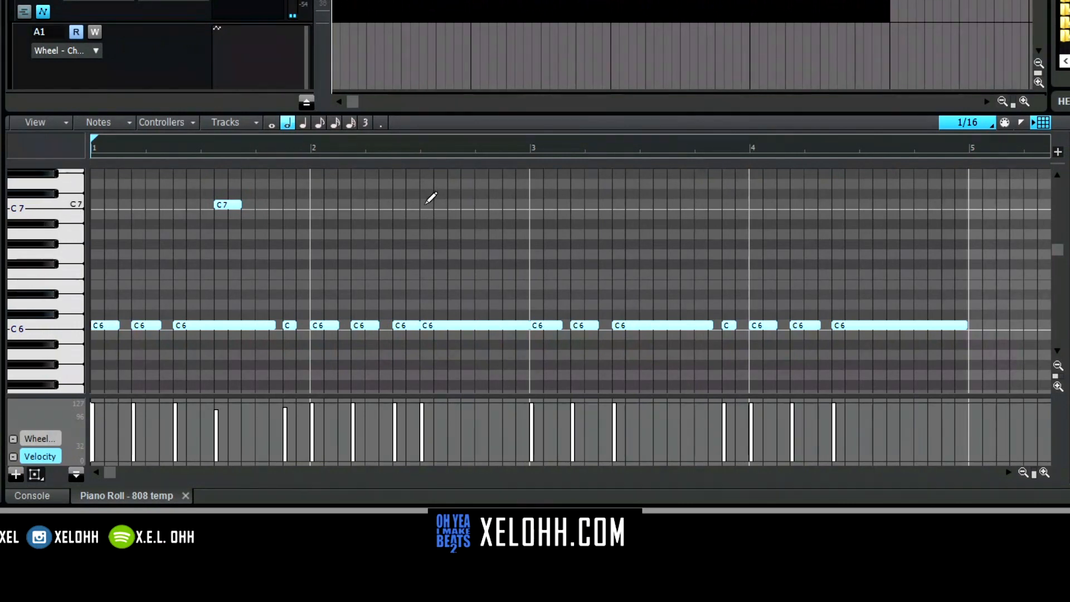
Add a sixteenth-long C7 note a sixteenth after beat 3 of bar 2
left_click(422, 205)
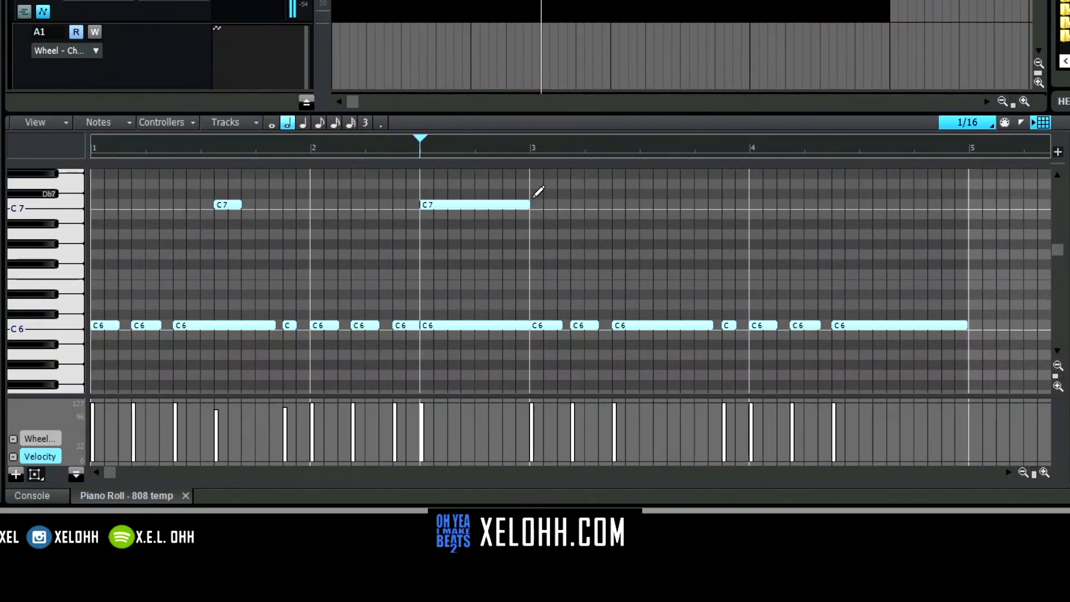
left_click_drag(527, 204, 438, 211)
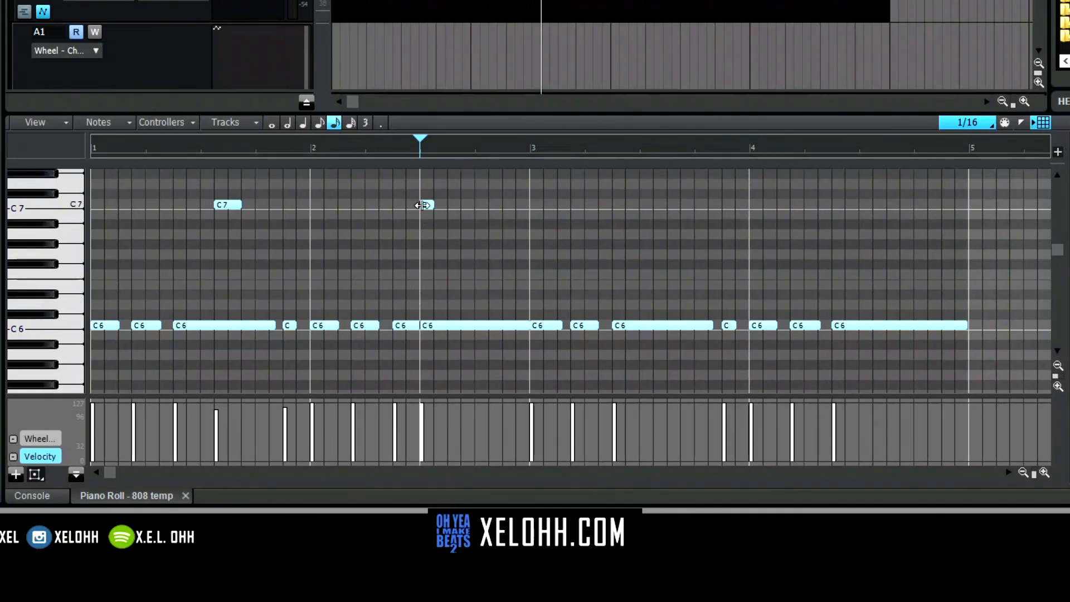
left_click_drag(429, 204, 440, 204)
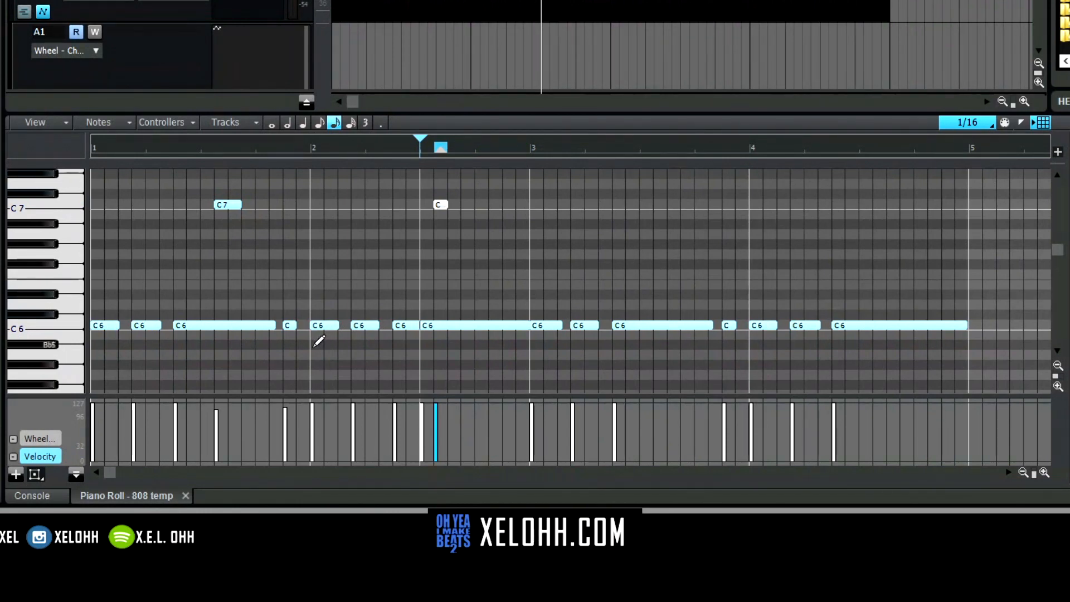
Audition the new octave glide by playing from bar 2 and from the start of the pattern
right_click(311, 348)
key("space")
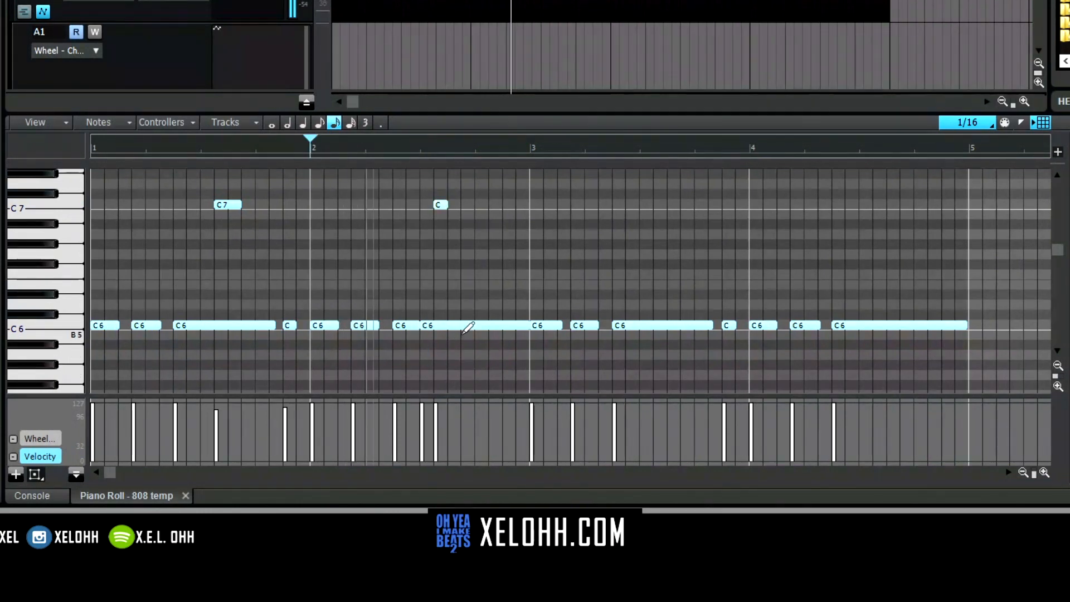
key("space")
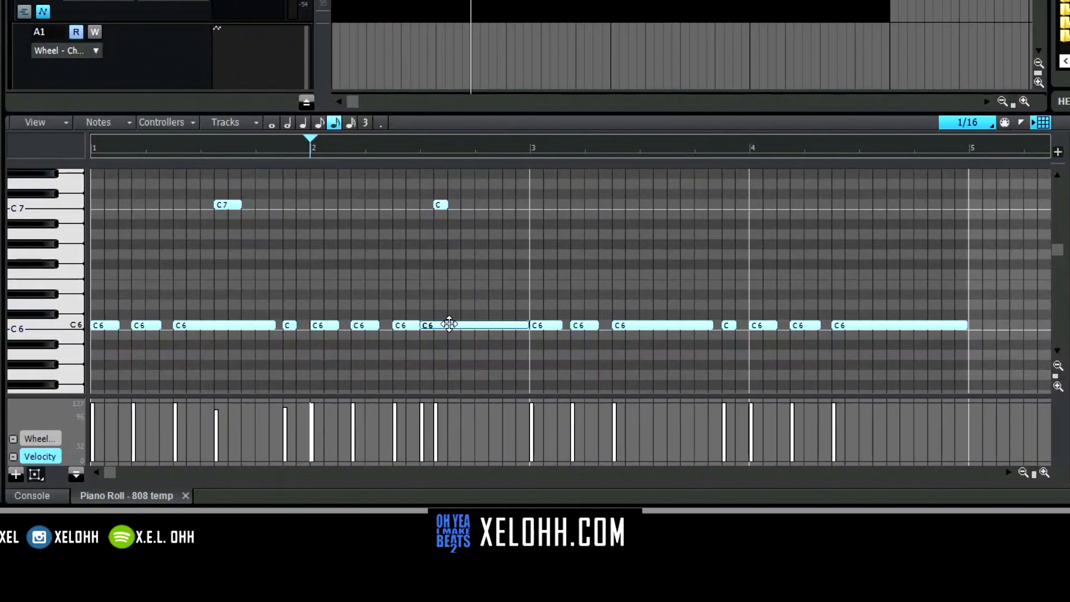
key("space")
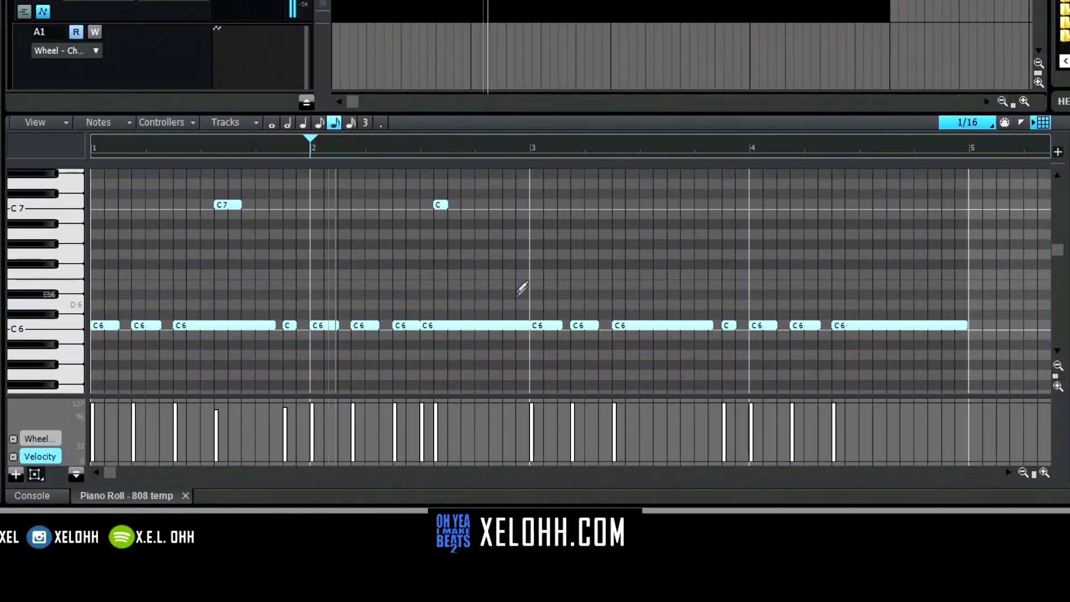
key("space")
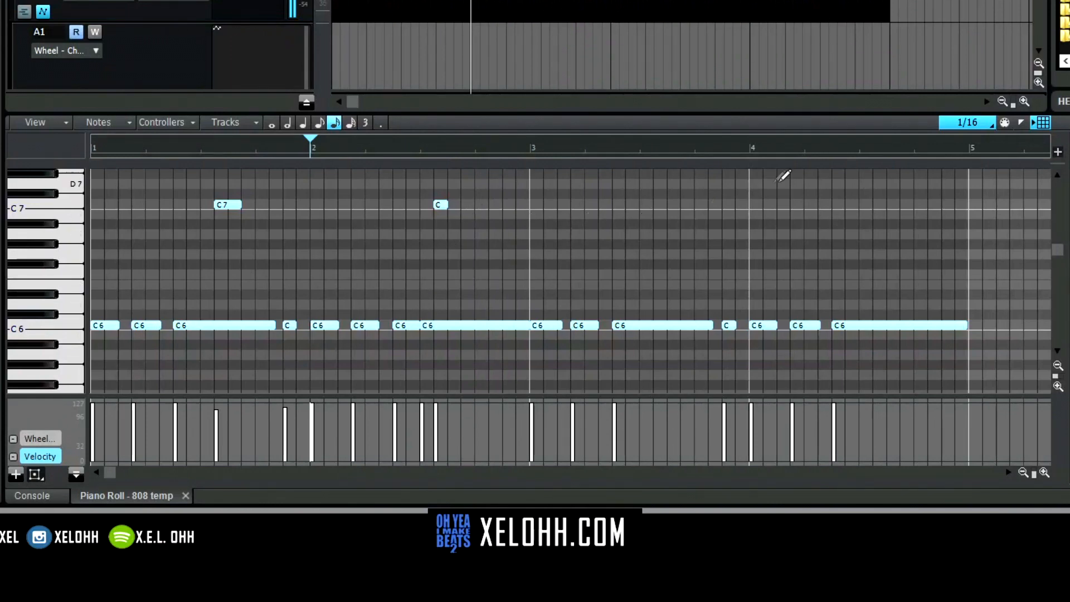
key("w")
key("space")
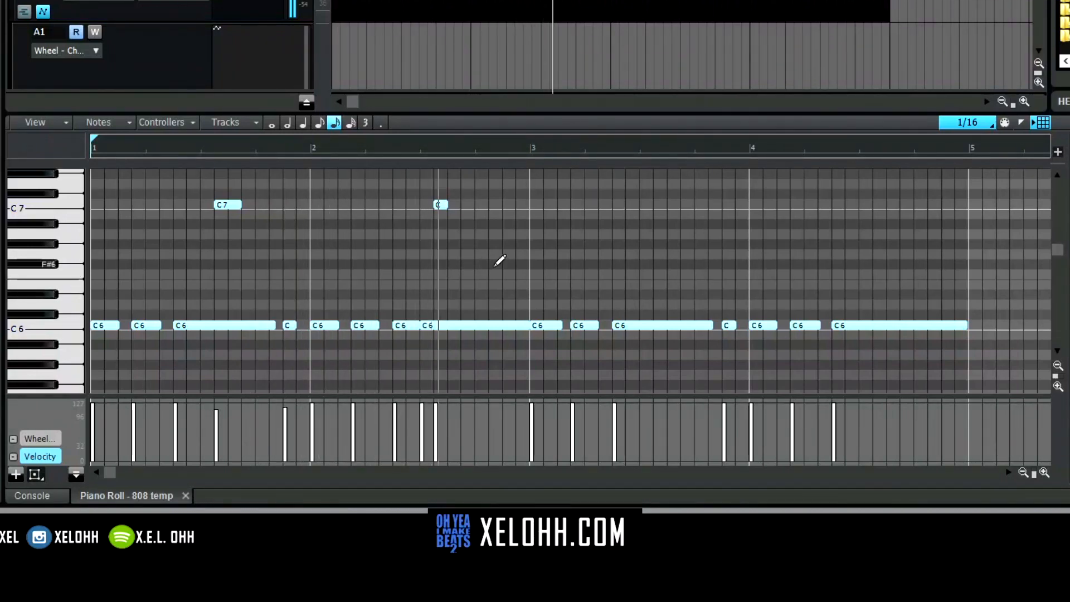
key("space")
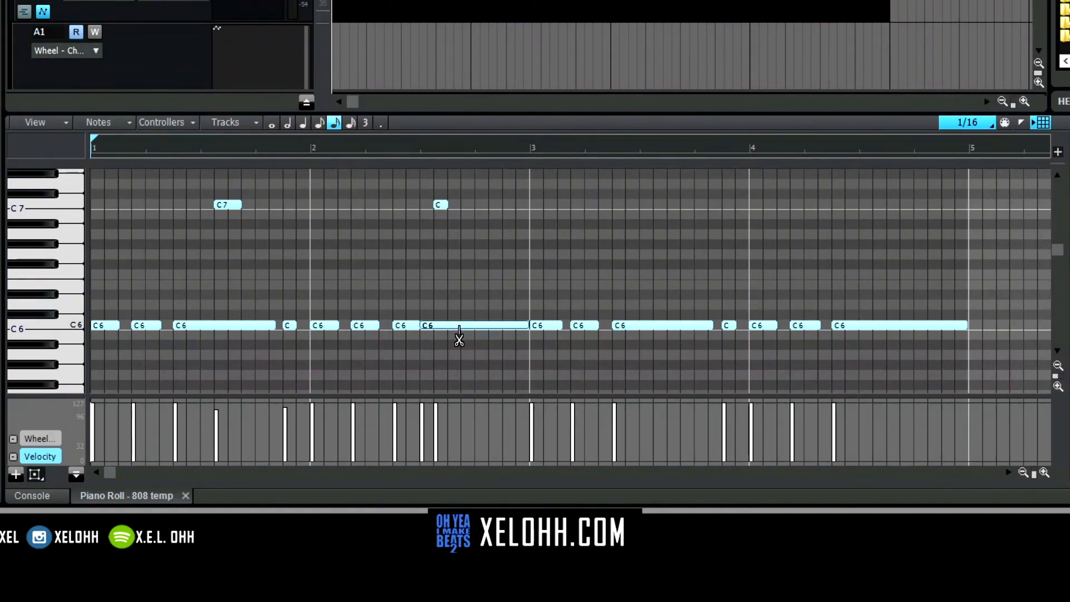
Split the C6 on beat 3 of bar 2 into three touching notes and add sixteenth-long C7 notes on beat 4 and the bar's last sixteenth
left_click(460, 330)
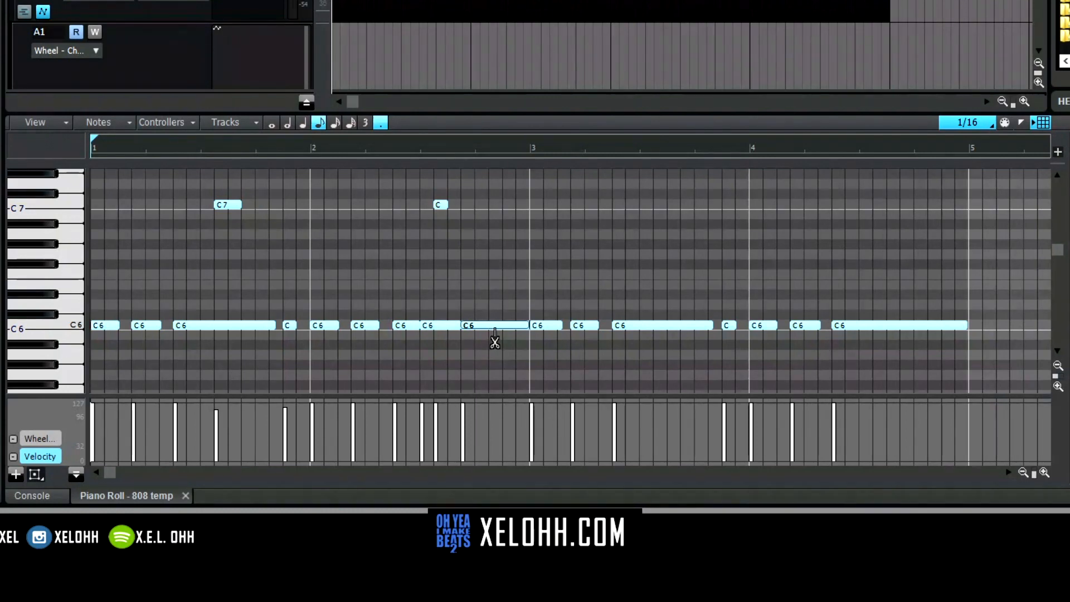
left_click(504, 335)
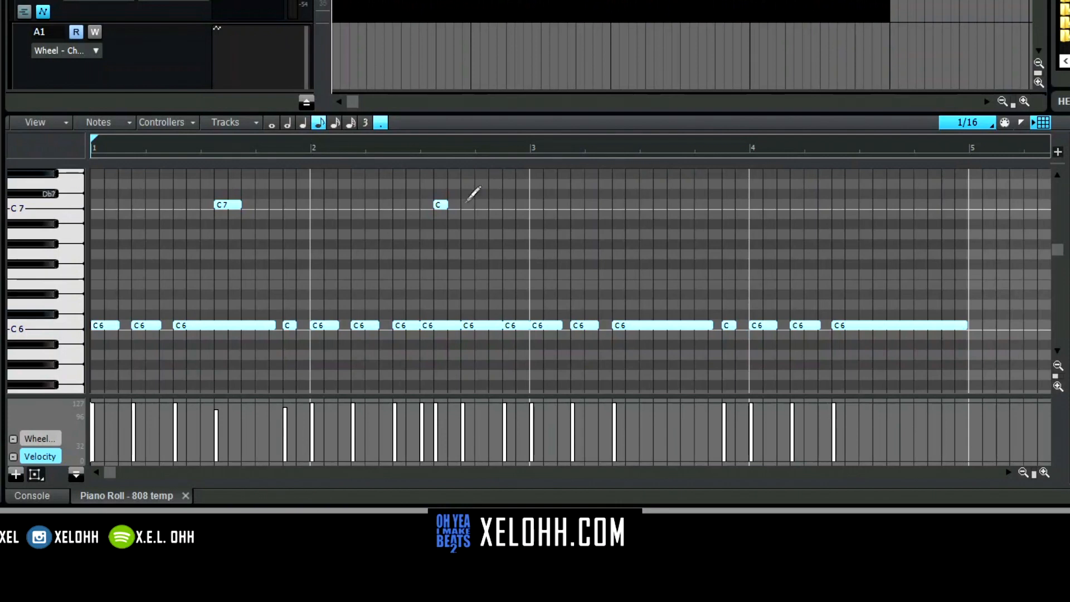
left_click(441, 206)
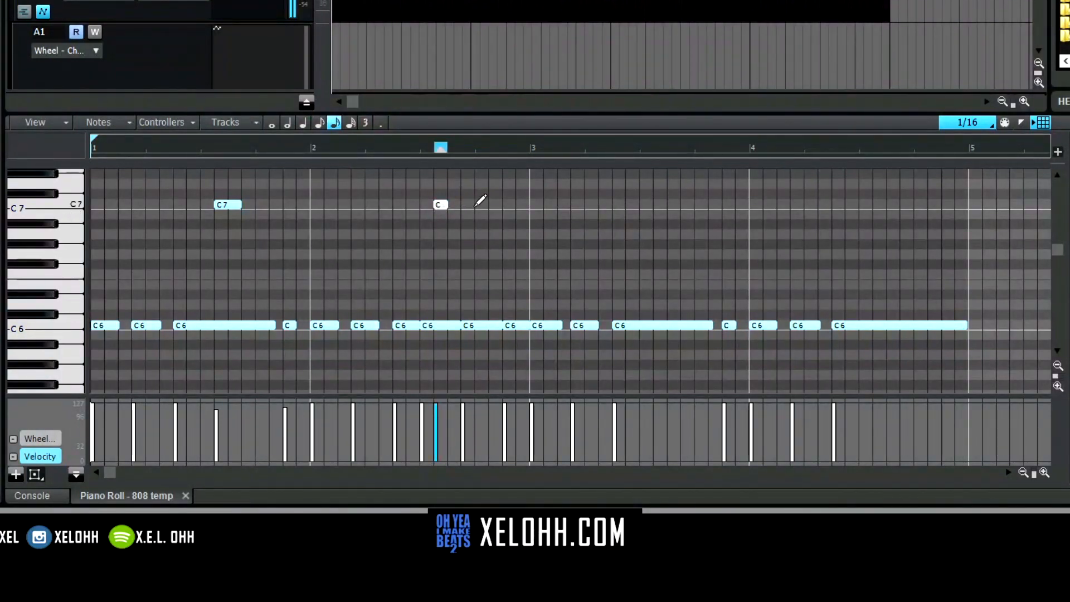
left_click(479, 205)
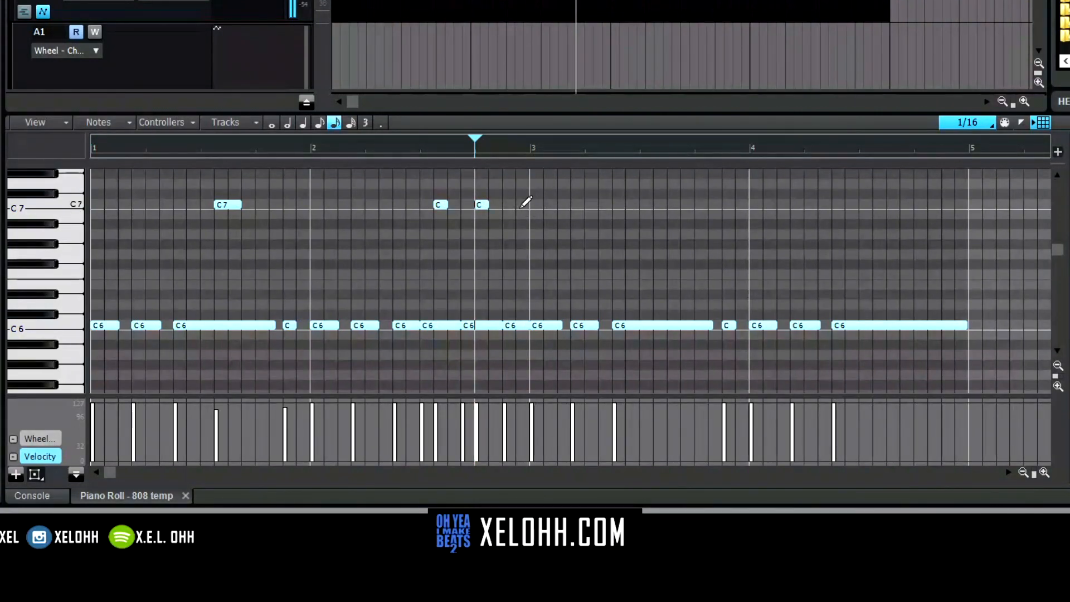
left_click(520, 205)
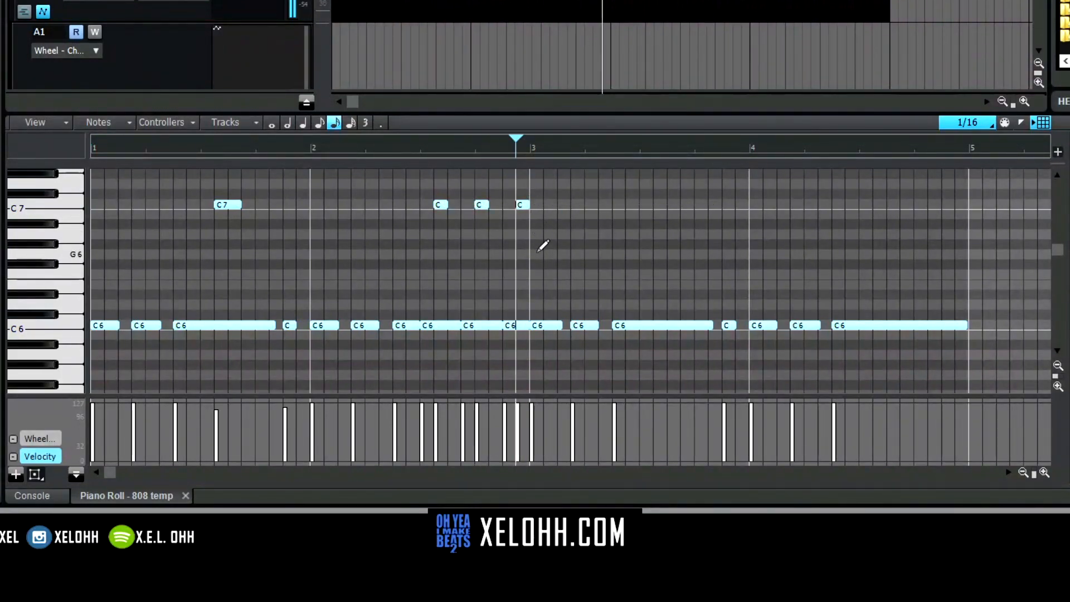
Raise the last C7 note of bar 2 an octave to C8 and play the pattern in the maximized piano roll
scroll(535, 287, "up", 5)
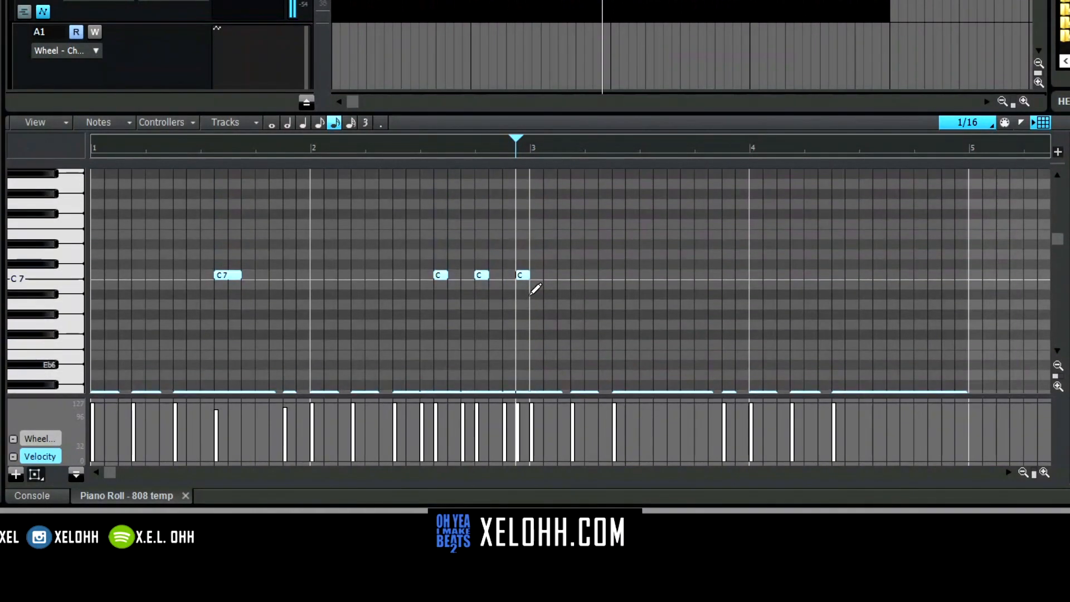
left_click(525, 274)
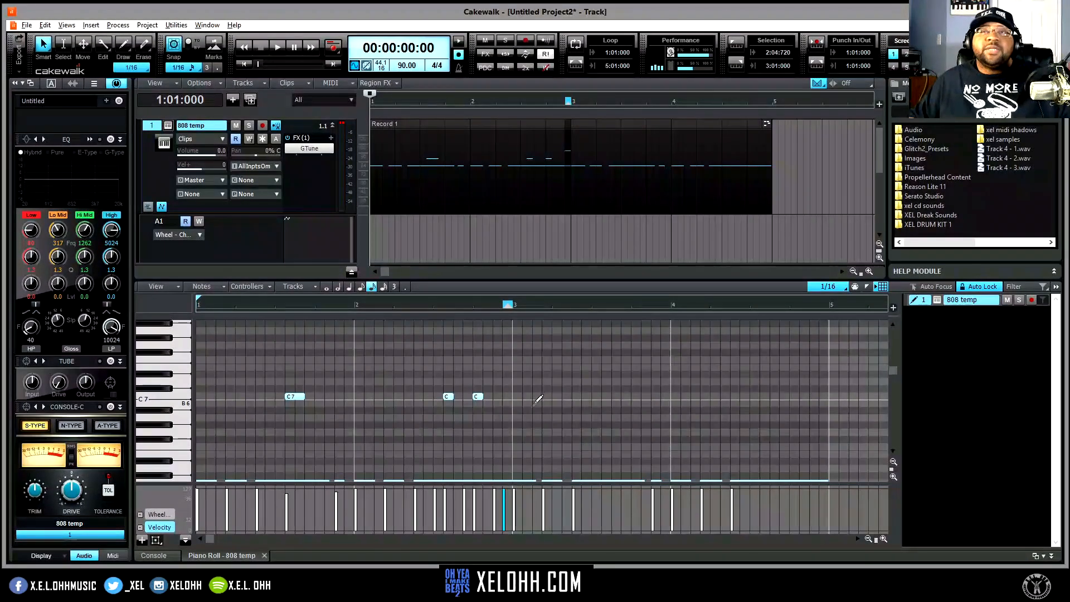
key("space")
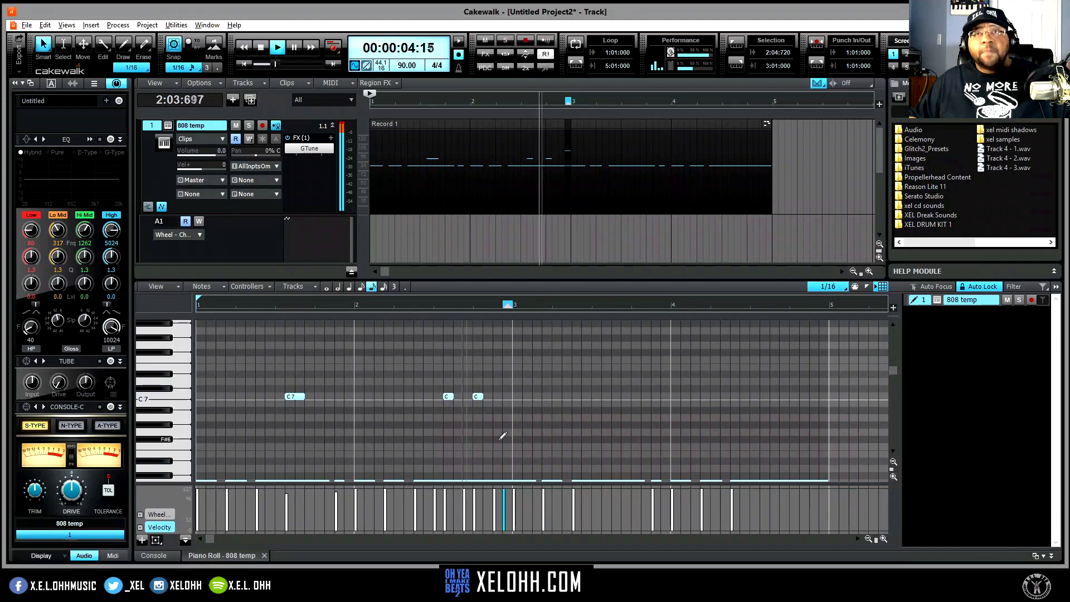
key("shift+d")
scroll(554, 402, "up", 5)
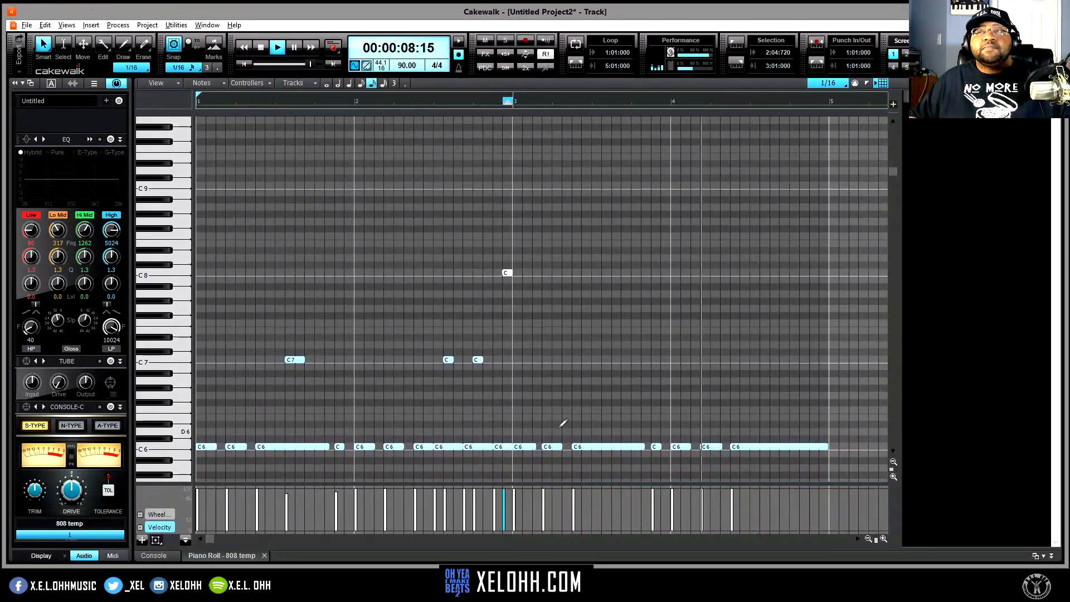
key("space")
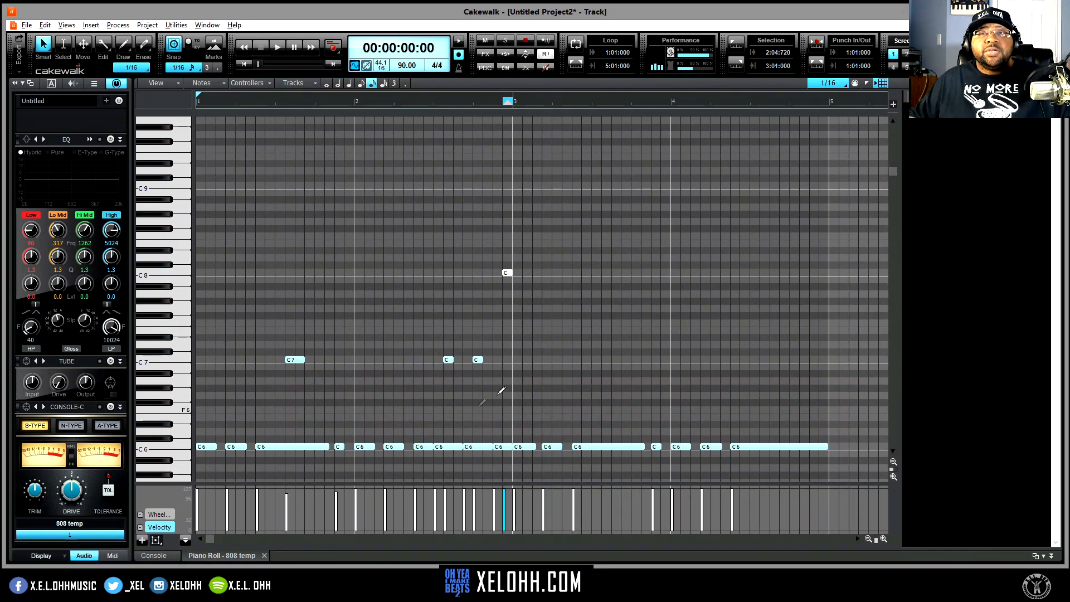
key("space")
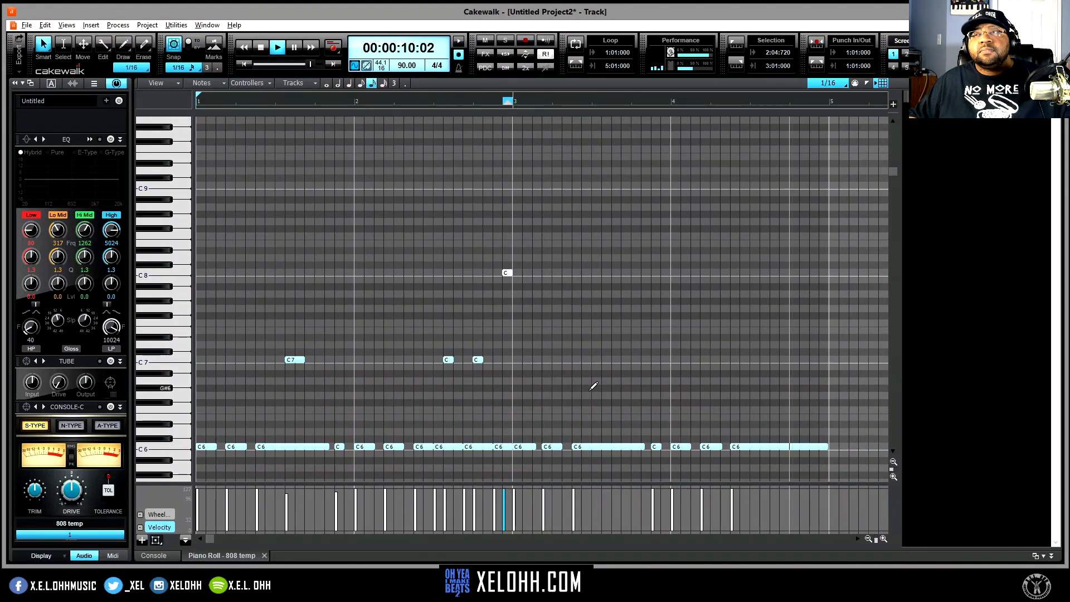
Stop playback and add three sixteenth-long C8 notes in bar 4, on beat 3's last sixteenth and beat 4's second and last sixteenths
left_click(782, 272)
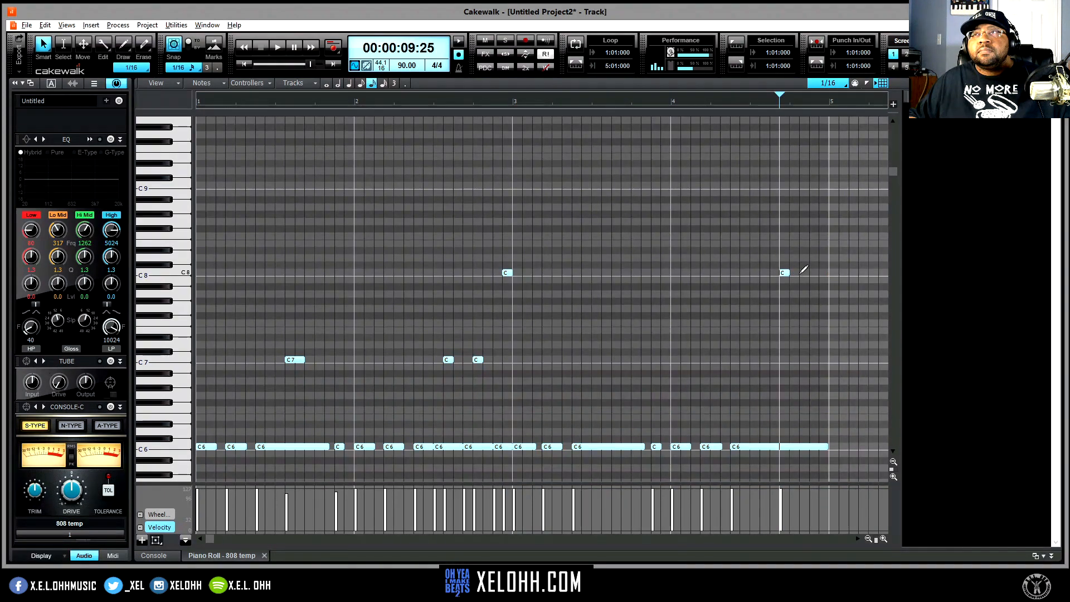
key("space")
left_click(803, 273)
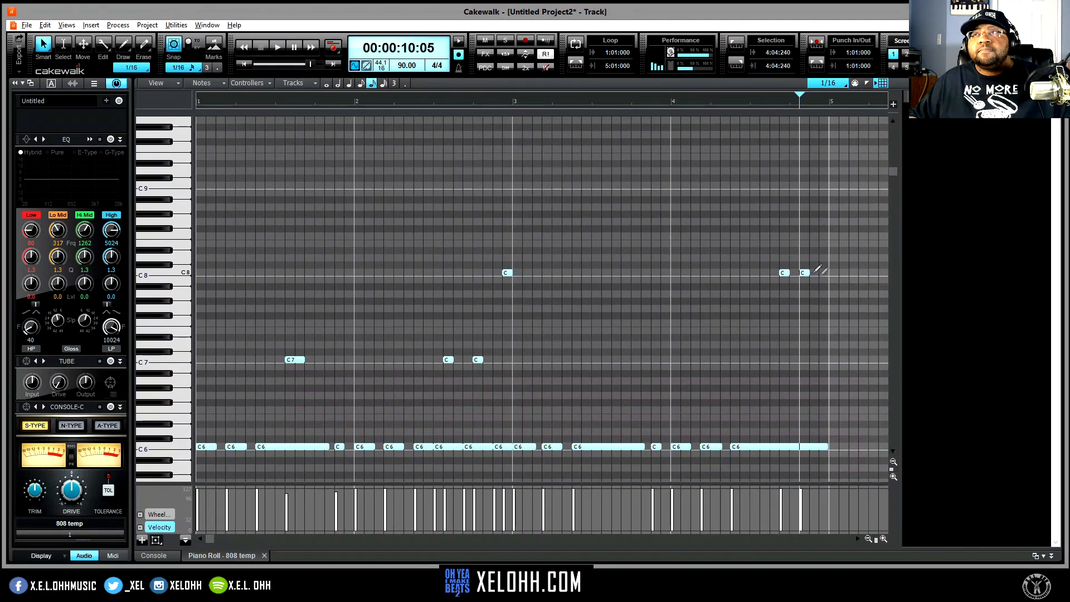
left_click(820, 272)
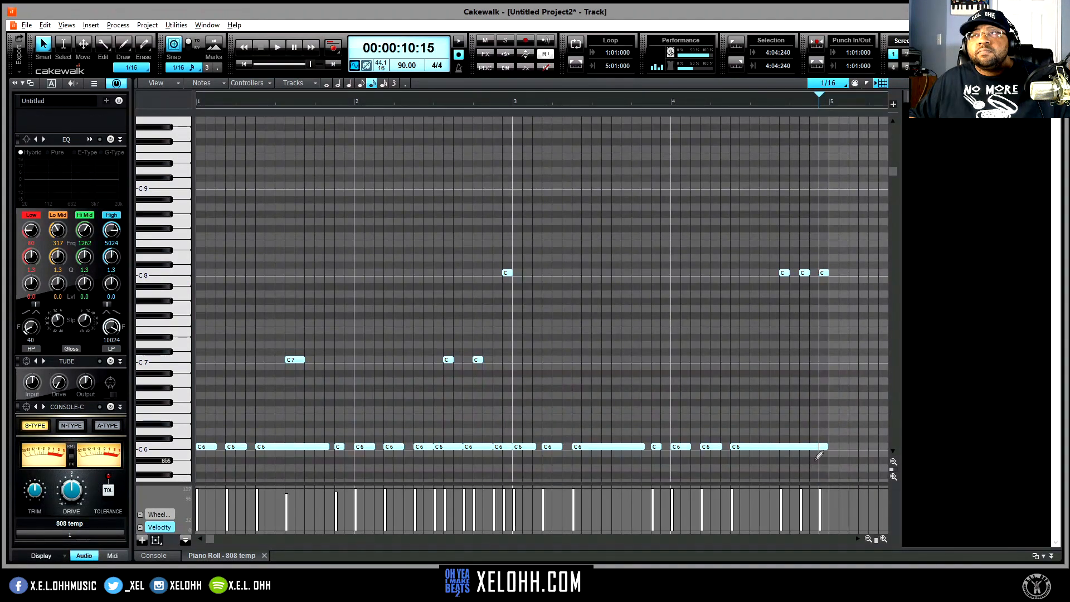
Set the grid resolution to 1/32, shorten the last C8 note to a thirty-second, and nudge its start to 4:04:778
left_click(828, 84)
left_click(842, 262)
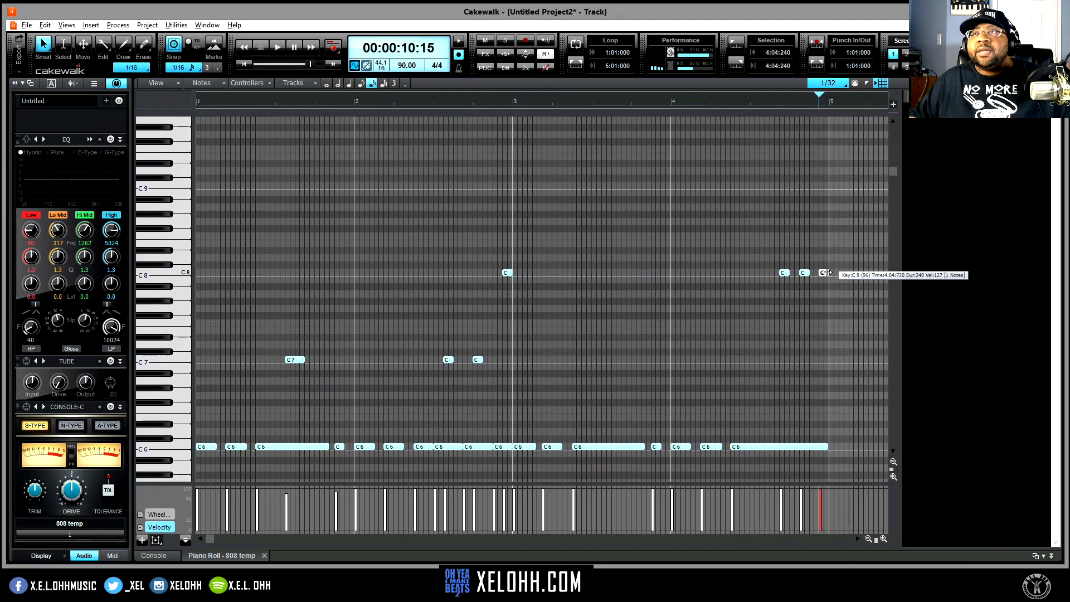
left_click(822, 273)
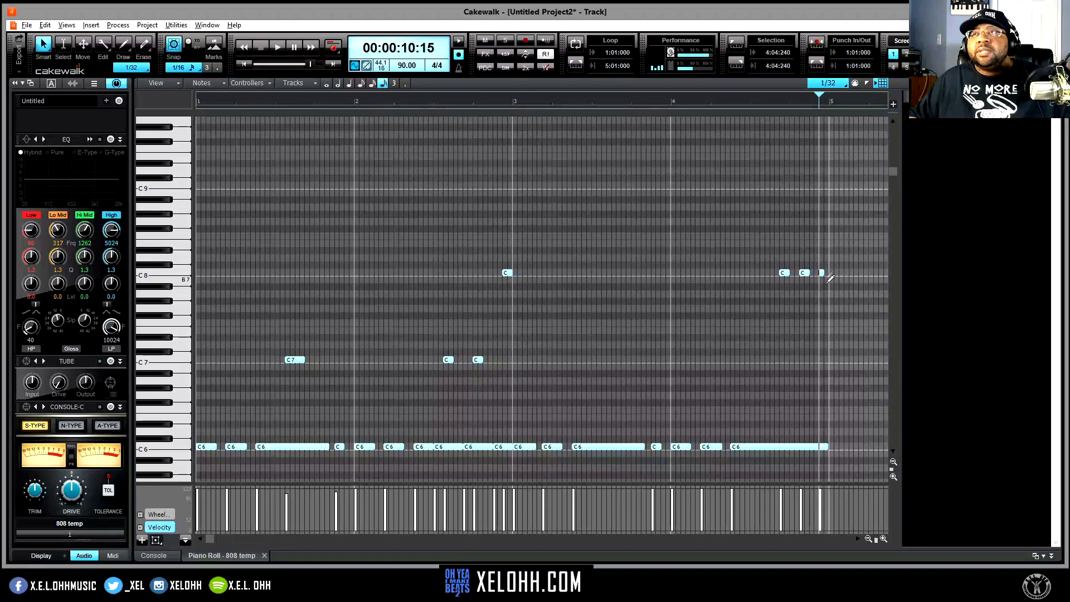
left_click(822, 273)
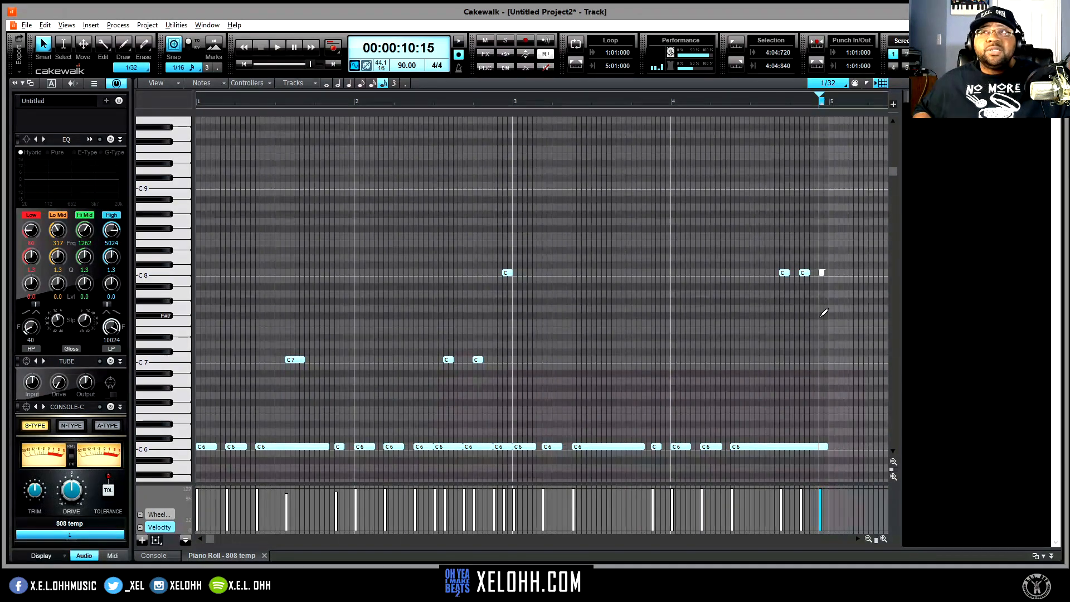
key("KP_6")
key("KP_6")
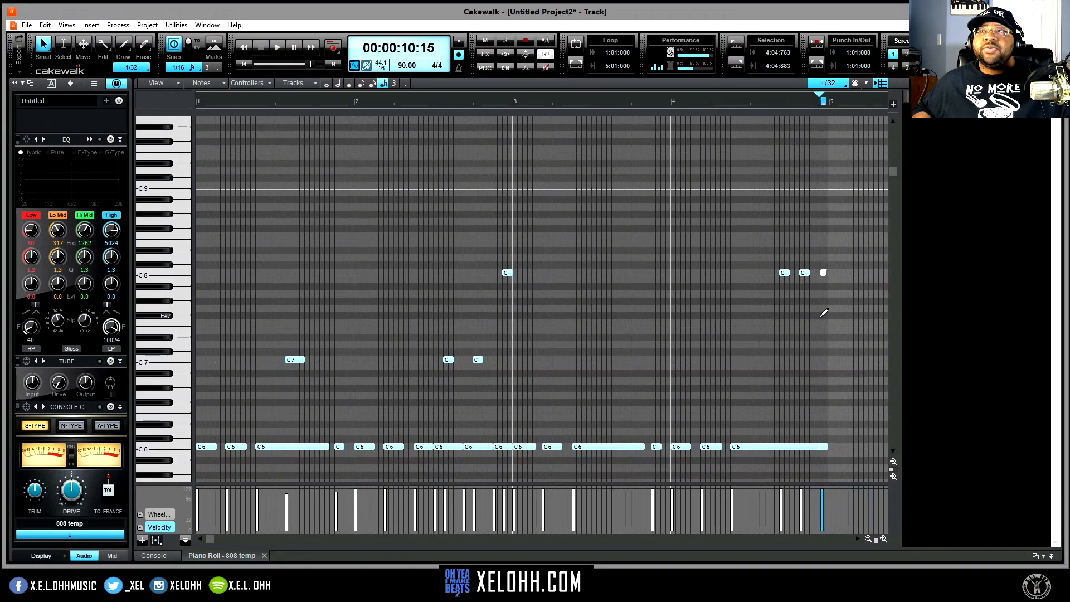
Split the long C6 note of bar 4 at 4:04:720, 4:04:120 and 4:03:720, and audition the result
left_click(818, 458, "alt")
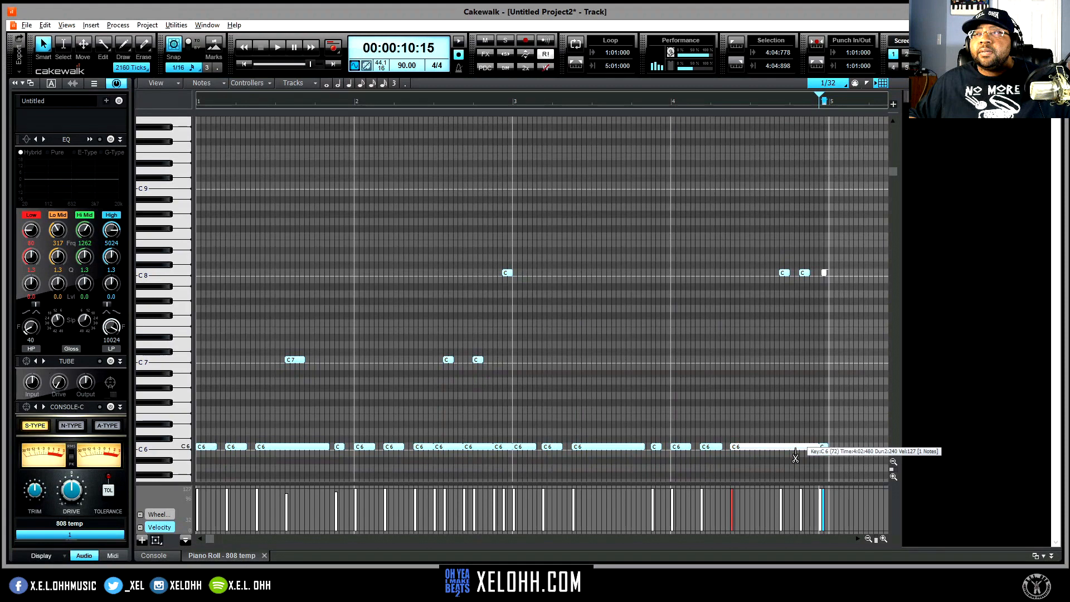
left_click(796, 457, "alt")
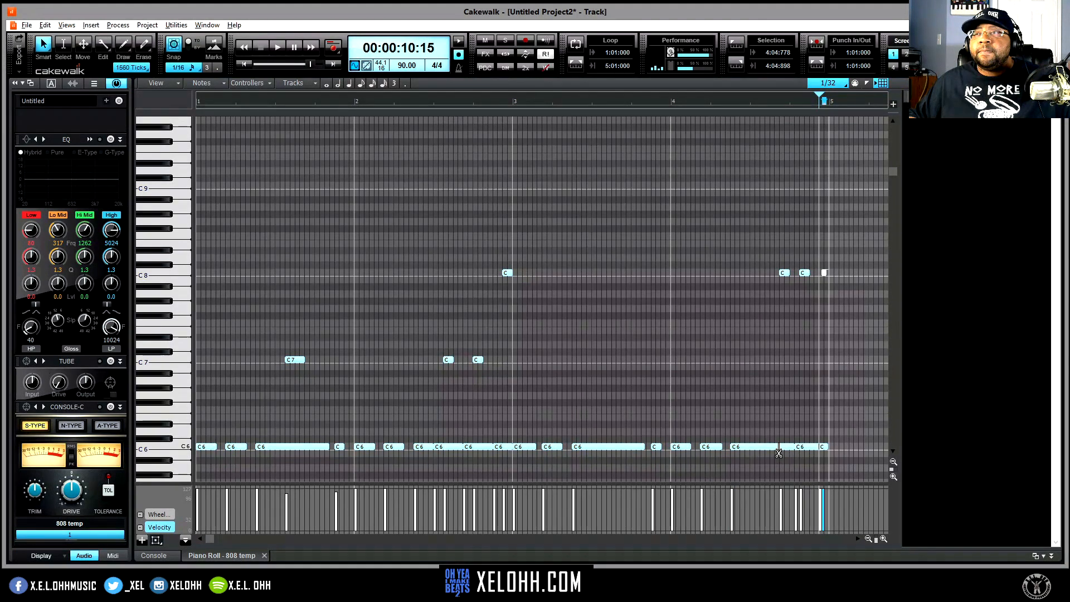
left_click(780, 456, "alt")
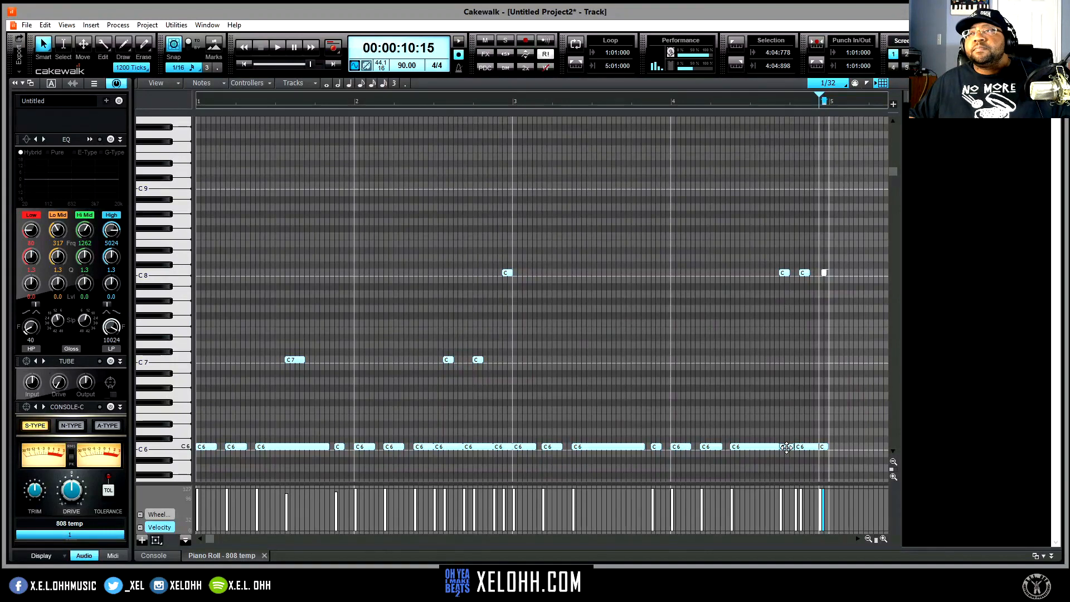
key("space")
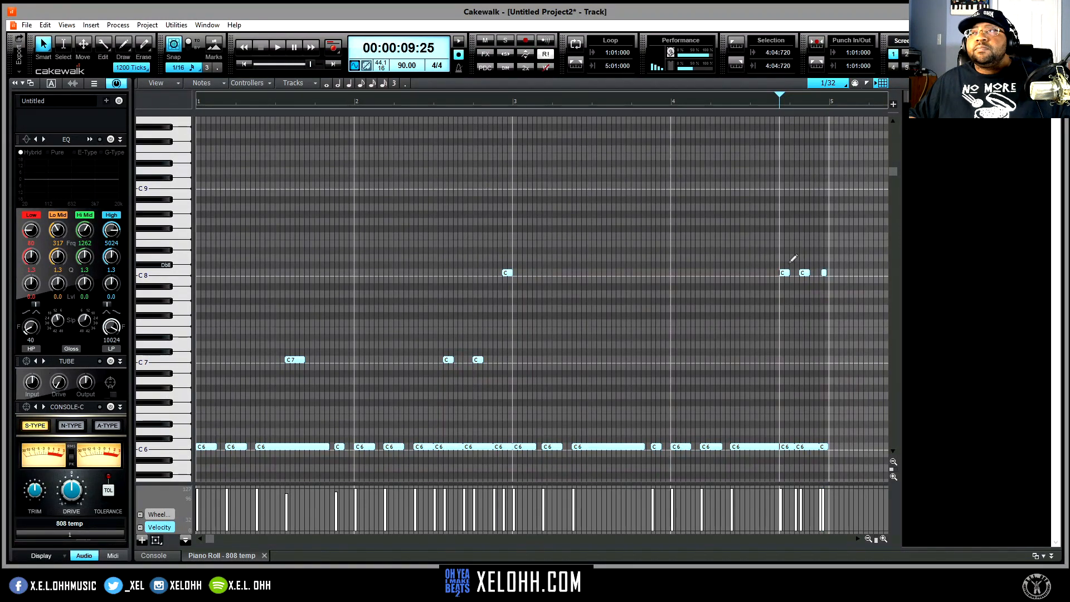
Nudge the first two C8 notes of bar 4 later together, so the first starts at 4:03:816
left_click_drag(779, 262, 820, 282)
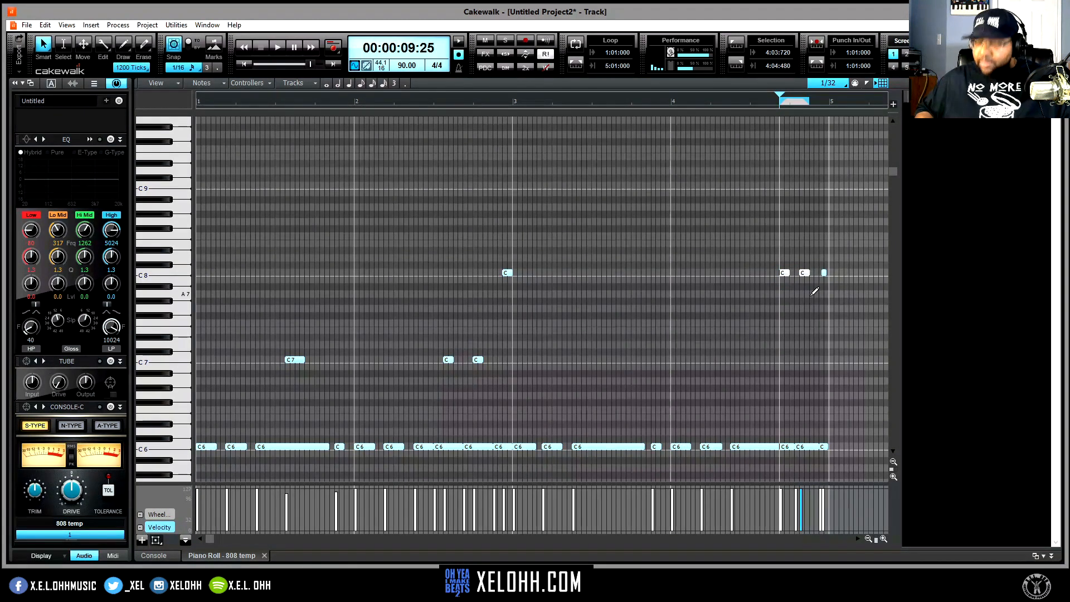
key("Right")
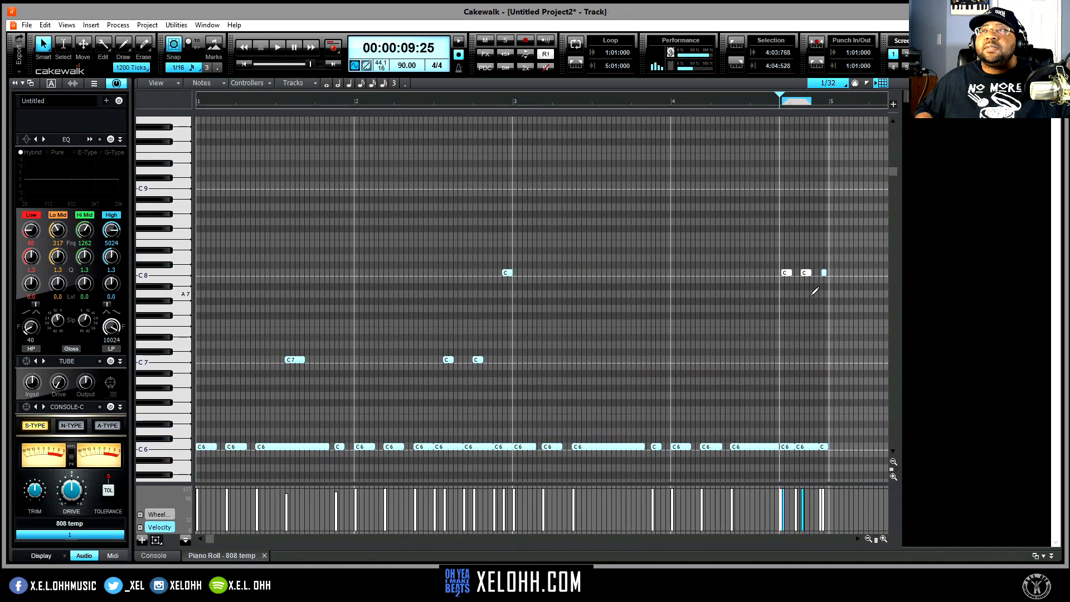
key("Right")
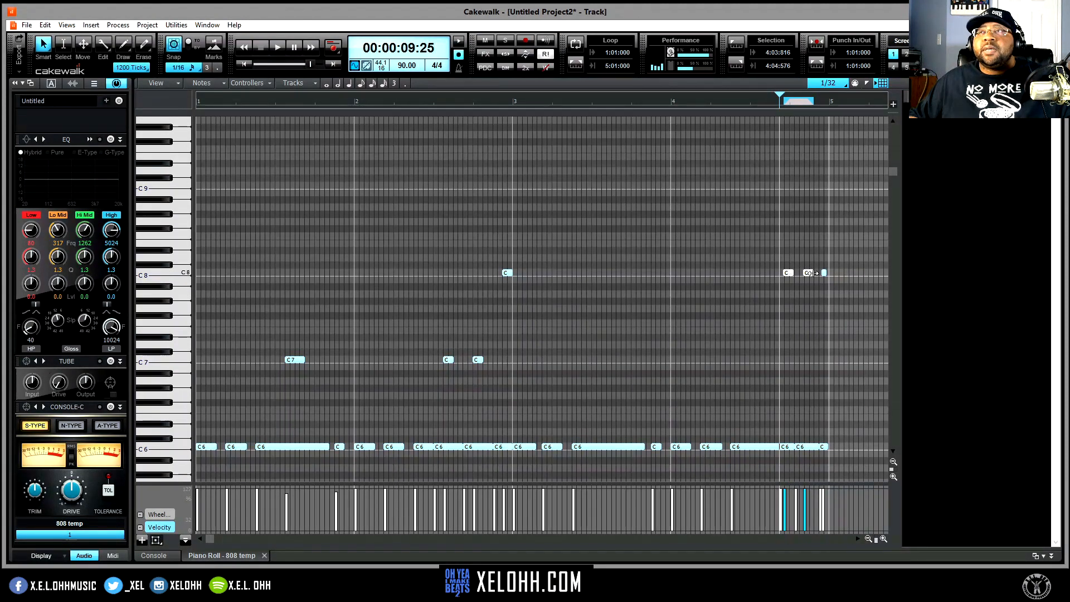
left_click(810, 272)
left_click(808, 288)
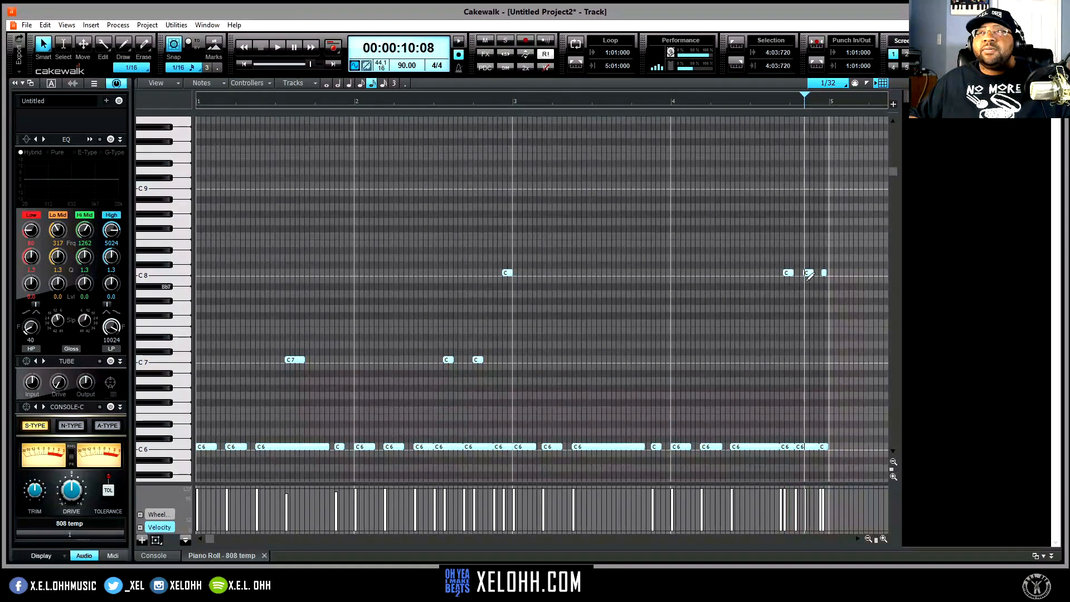
Lower the second C8 note of bar 4 an octave to C7 and play the pattern from the start
left_click(808, 274)
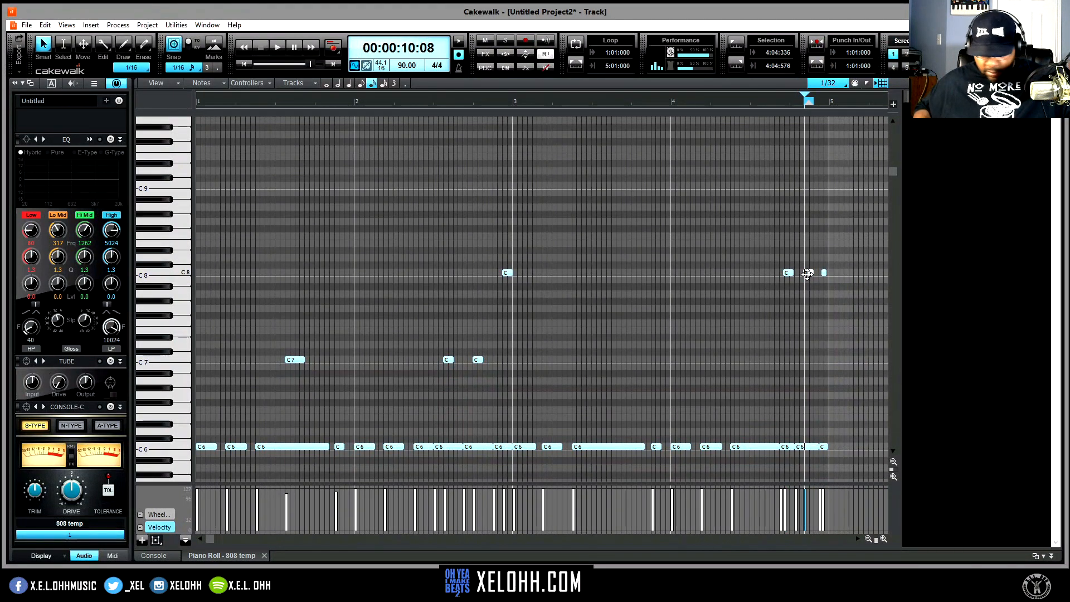
key("shift+Down")
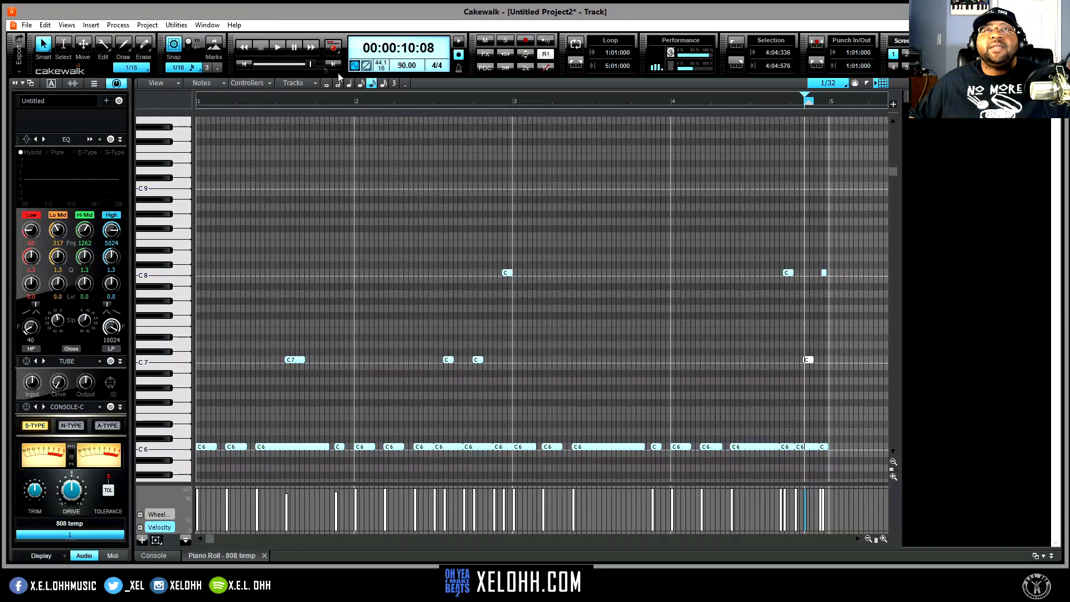
left_click(244, 64)
key("space")
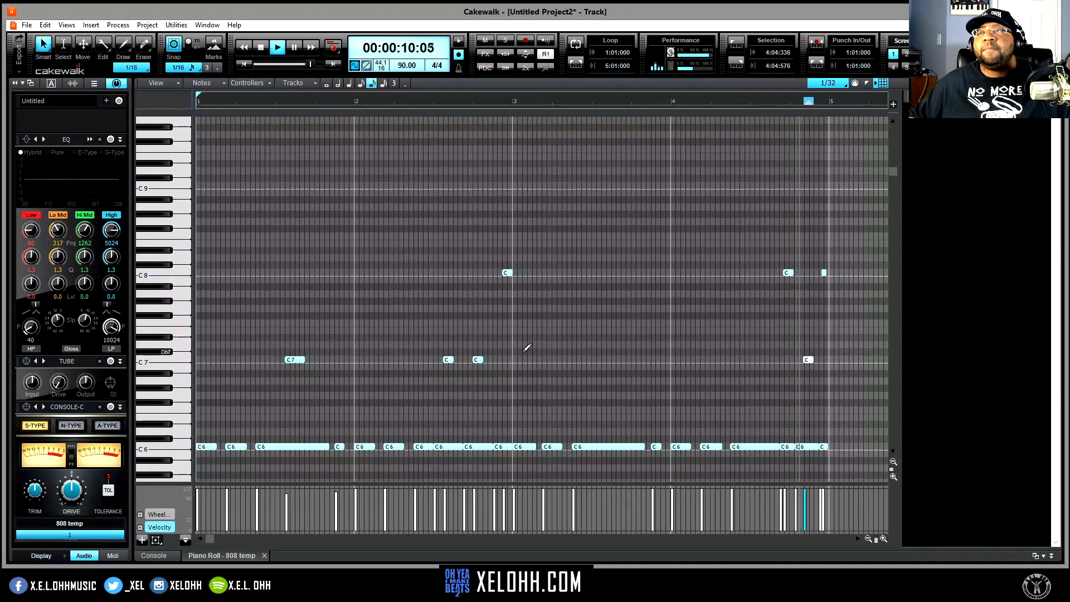
key("space")
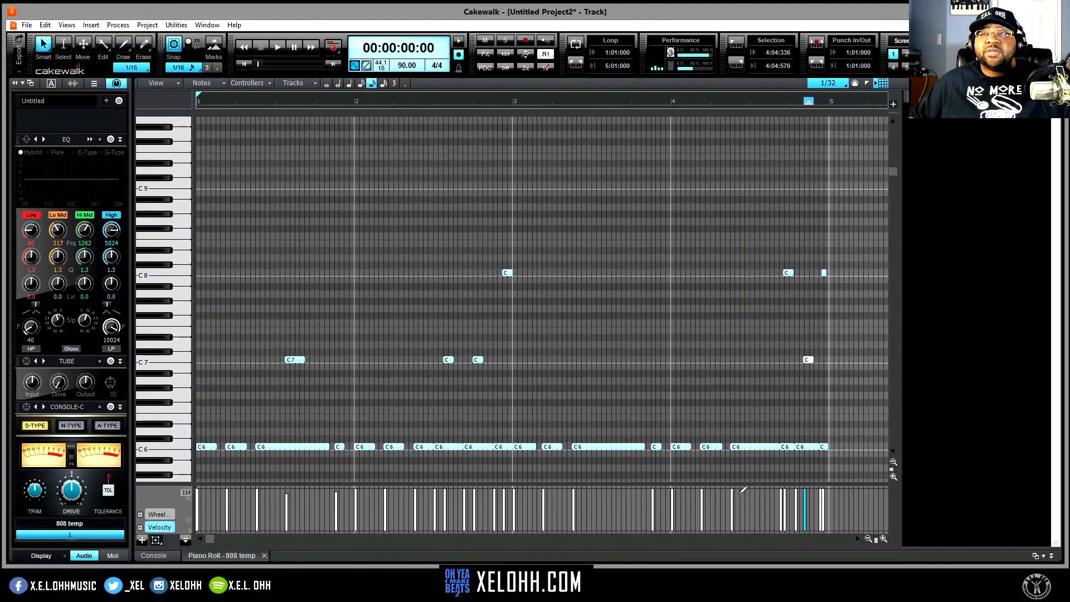
Draw a short upward pitch-wheel bend at about 4:03:360, bring it back to near center, and audition the pattern
left_click(151, 516)
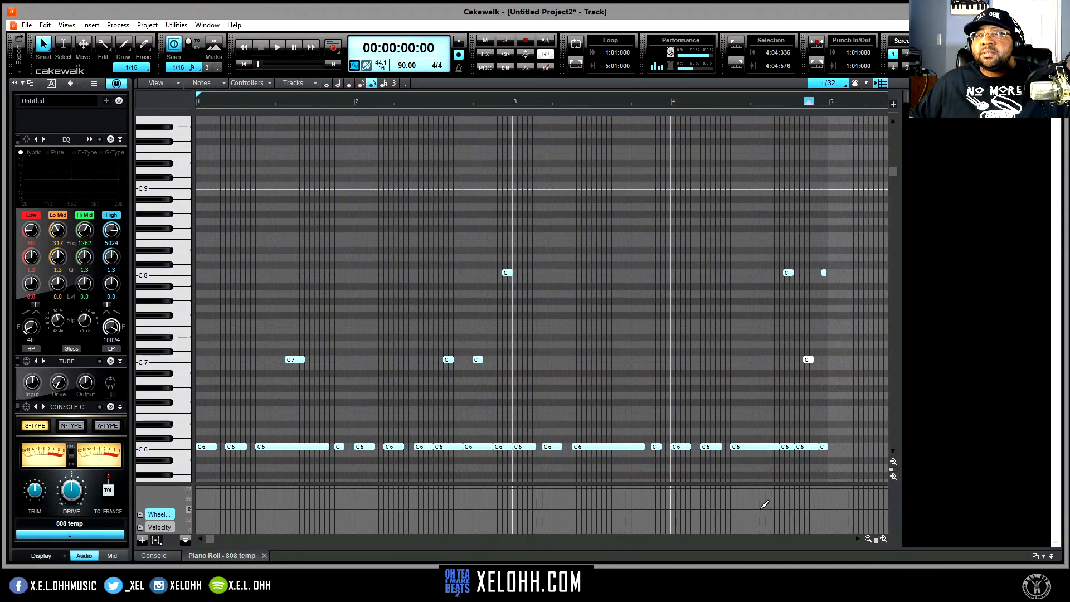
left_click_drag(765, 505, 765, 474)
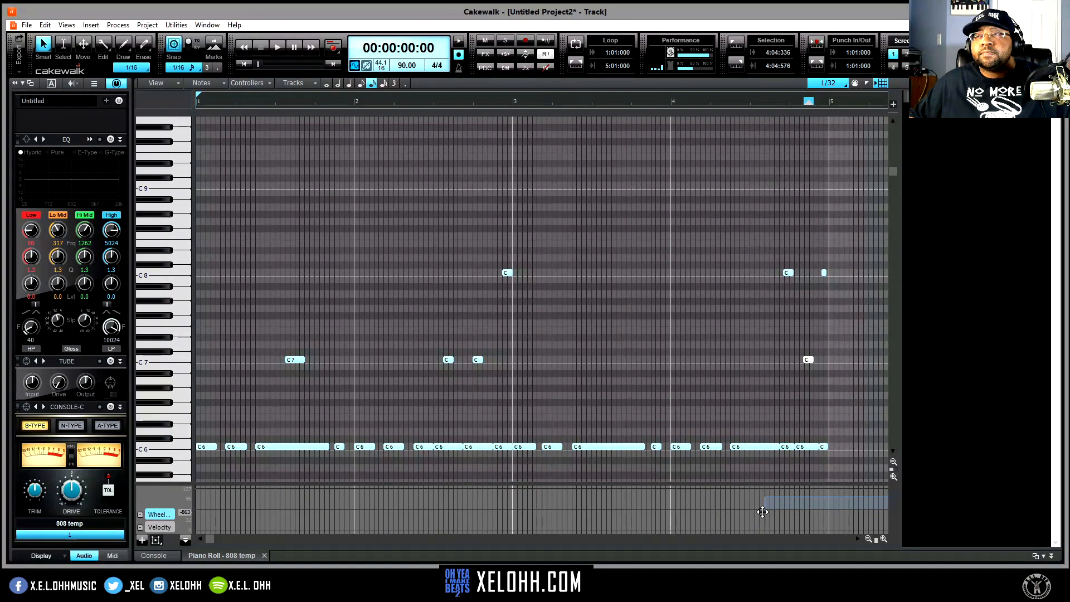
left_click_drag(772, 496, 772, 491)
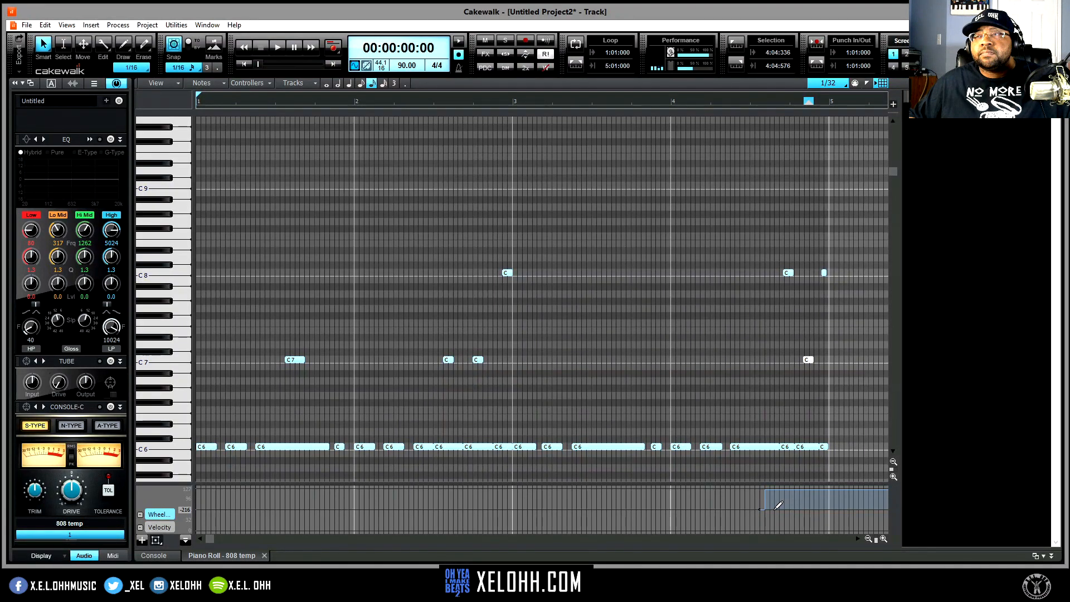
left_click(782, 508)
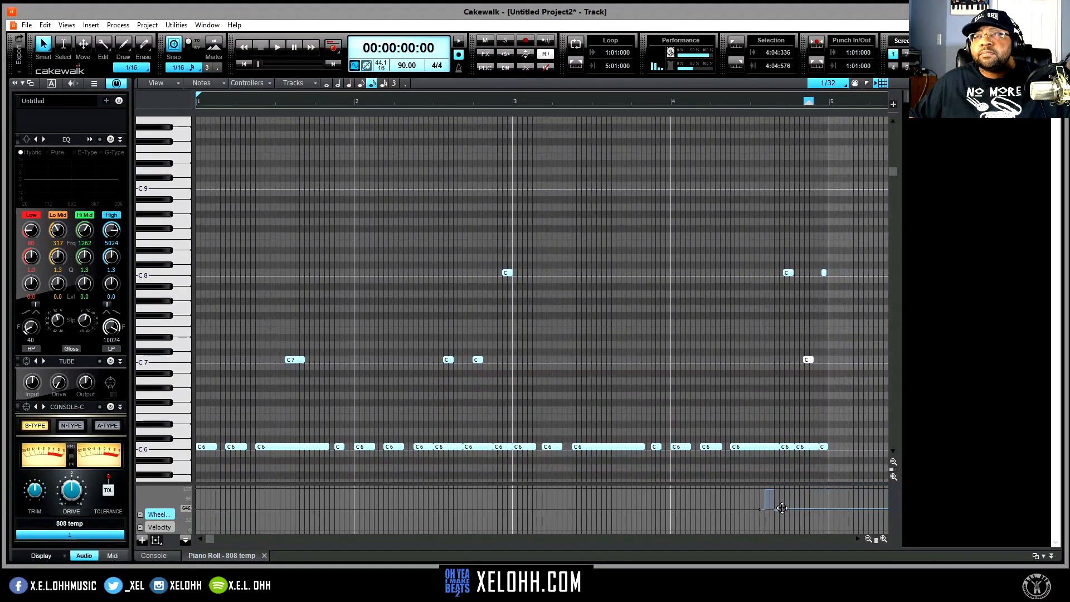
mouse_move(783, 507)
left_mouse_down()
mouse_move(776, 489)
mouse_move(770, 495)
left_mouse_up()
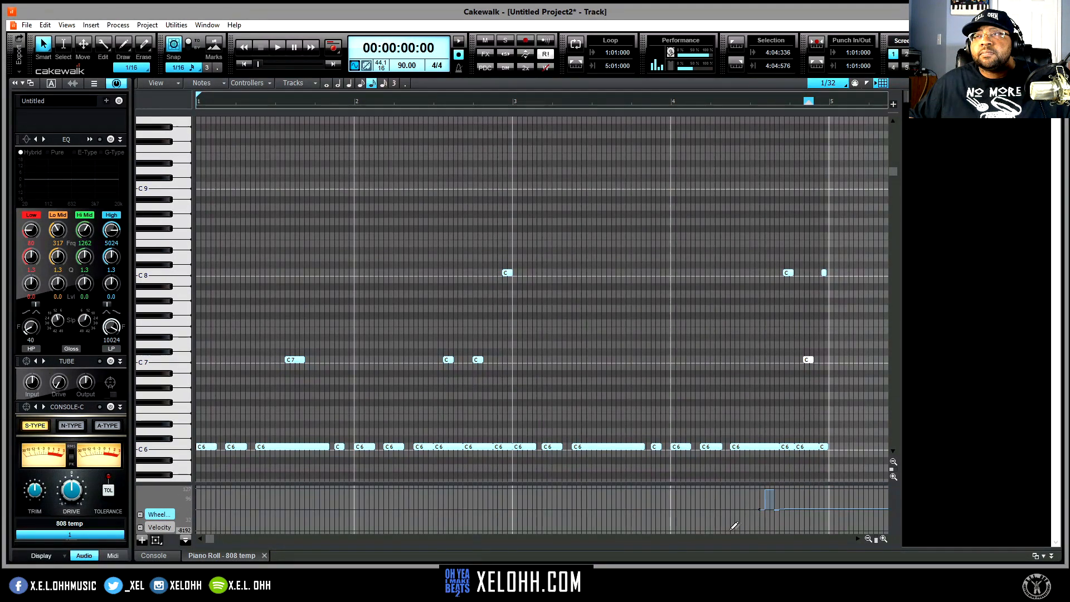
key("space")
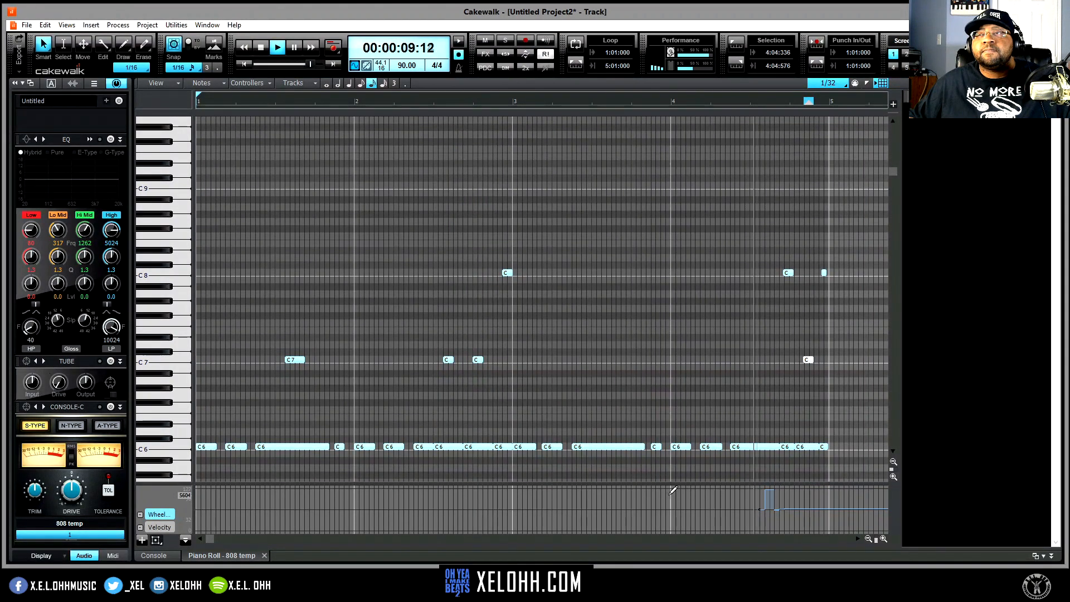
key("space")
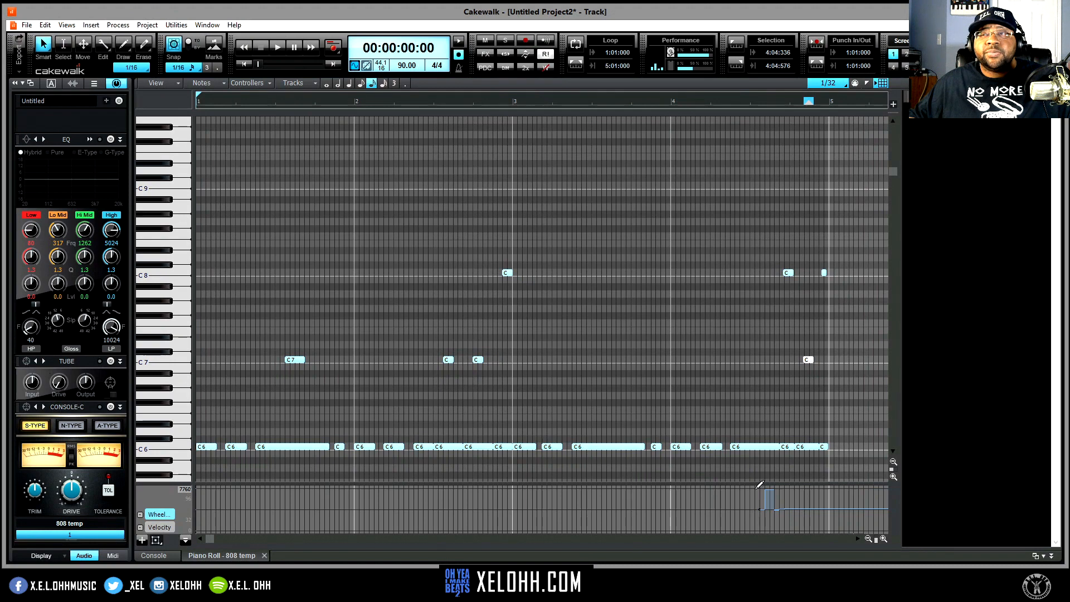
Delete the pitch-wheel automation drawn around beat 3 of bar 4
left_click_drag(757, 490, 818, 515)
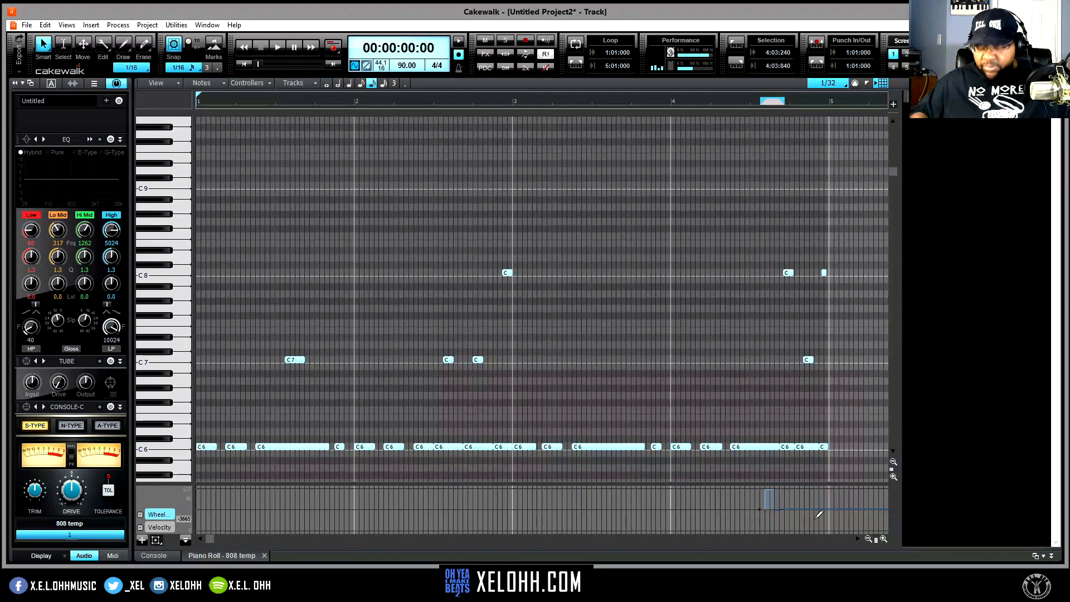
left_click_drag(750, 524, 794, 489)
key("Delete")
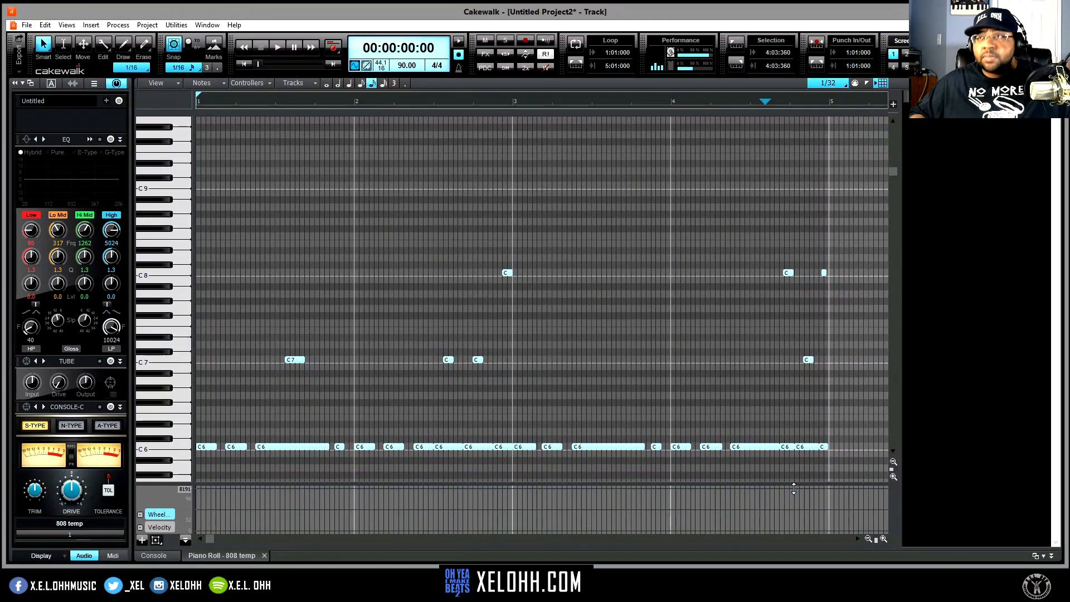